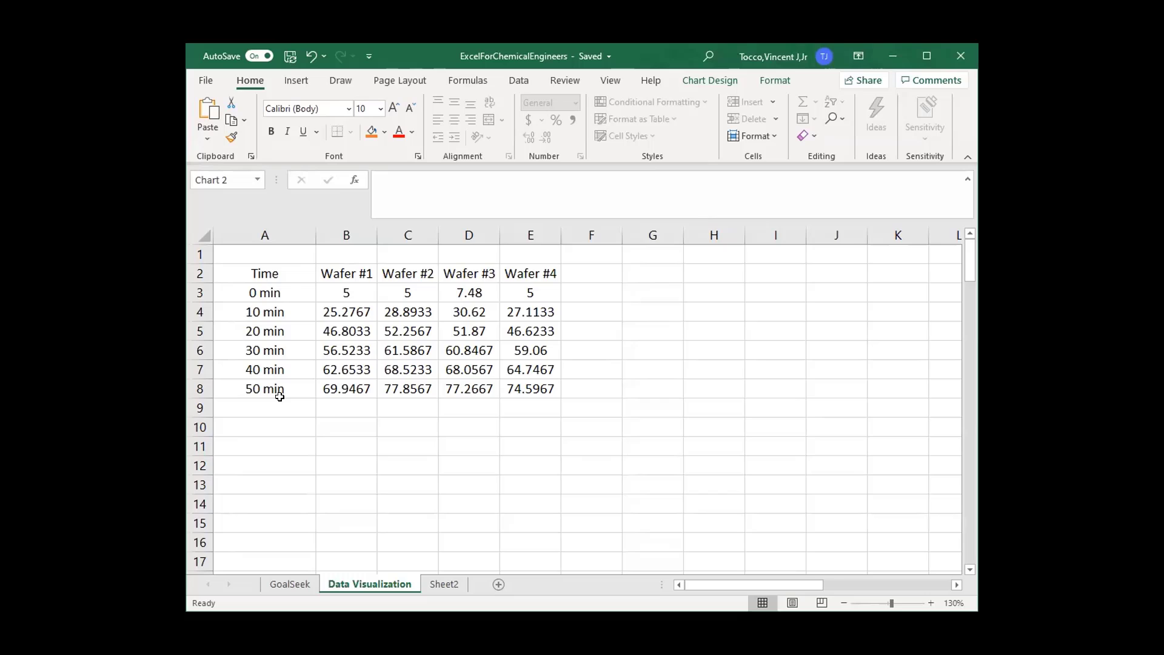
- Browse the Insert tab's chart galleries, including Column/Bar and Line/Area types
left_click(289, 85)
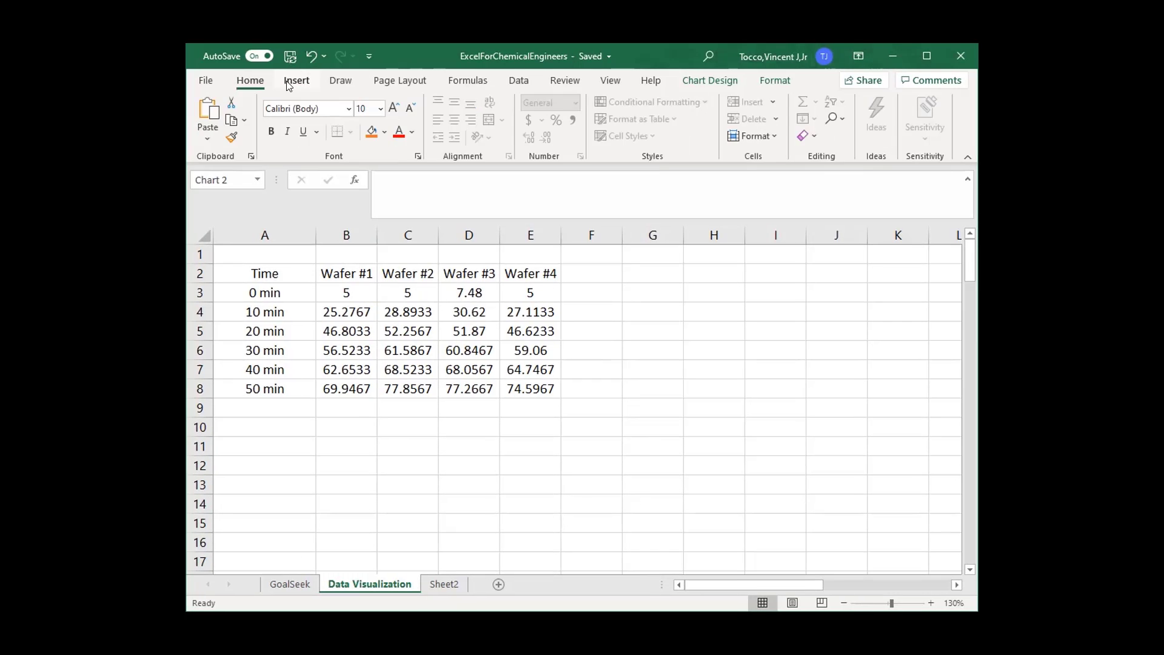
left_click(295, 82)
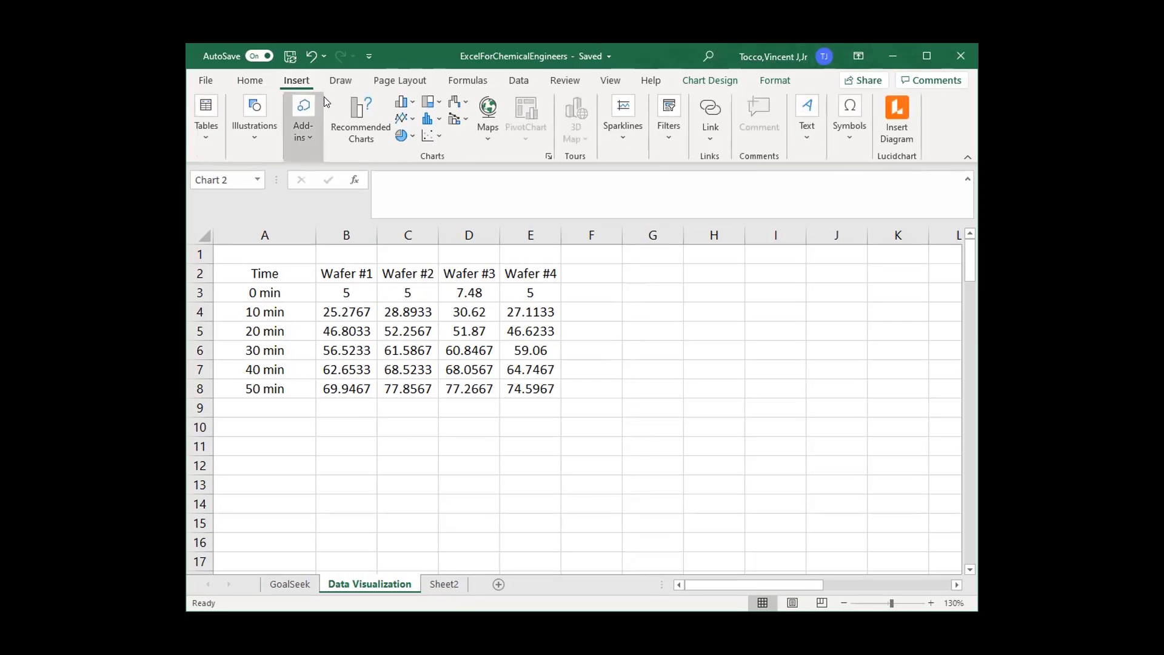
left_click(411, 104)
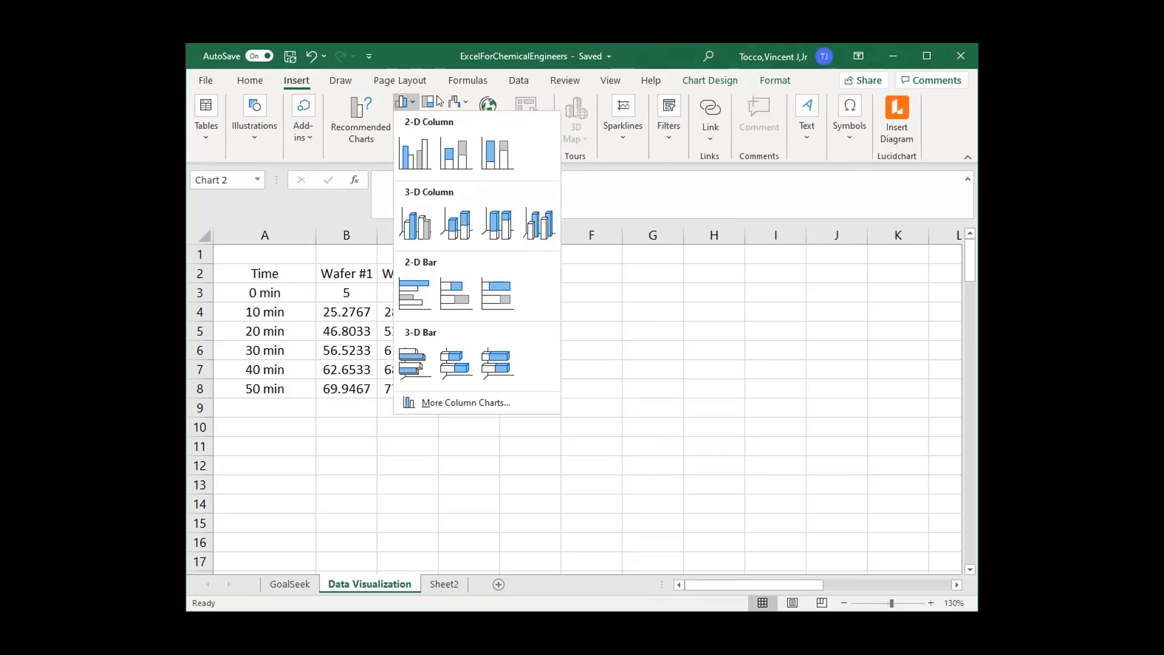
mouse_move(463, 102)
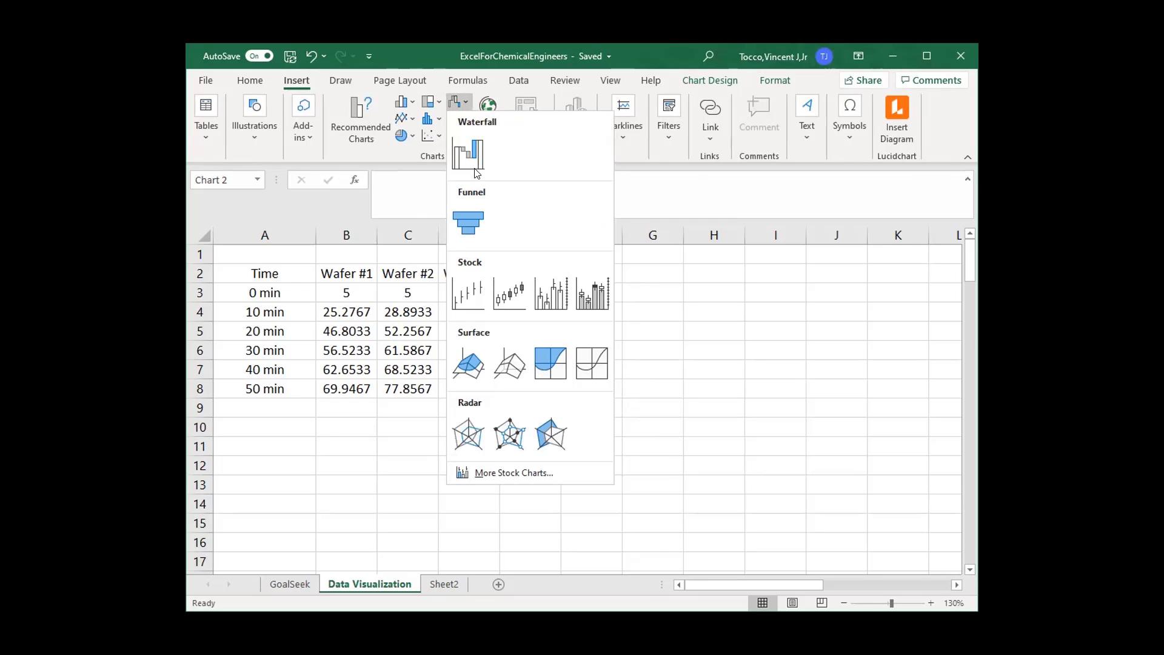
left_click(415, 119)
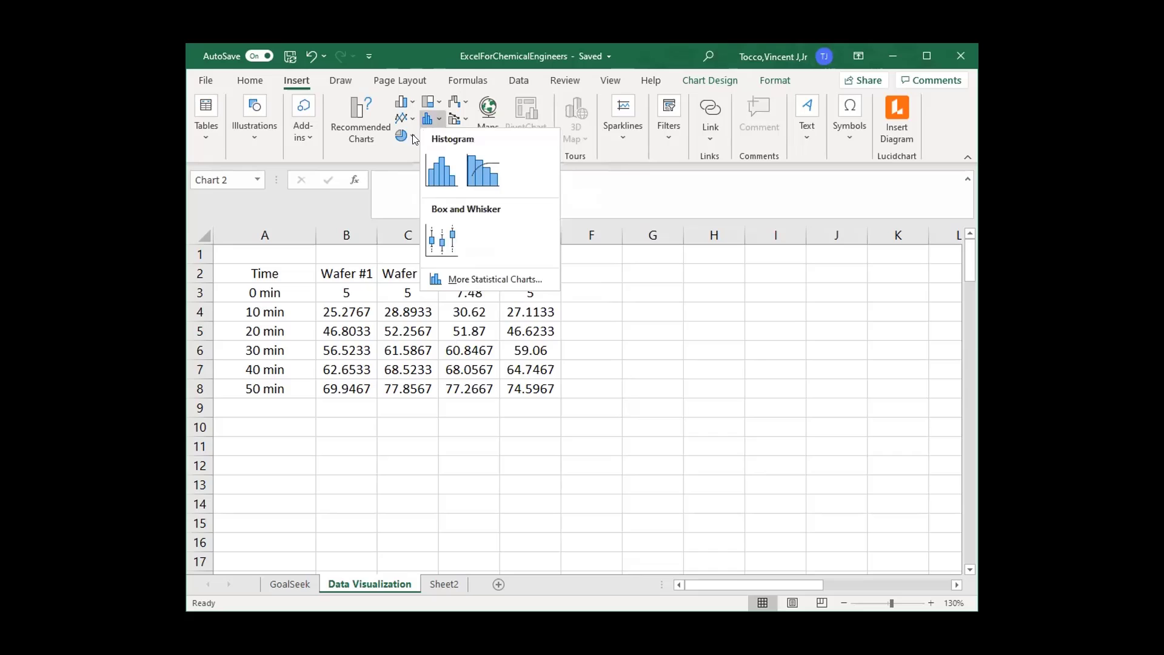
mouse_move(431, 135)
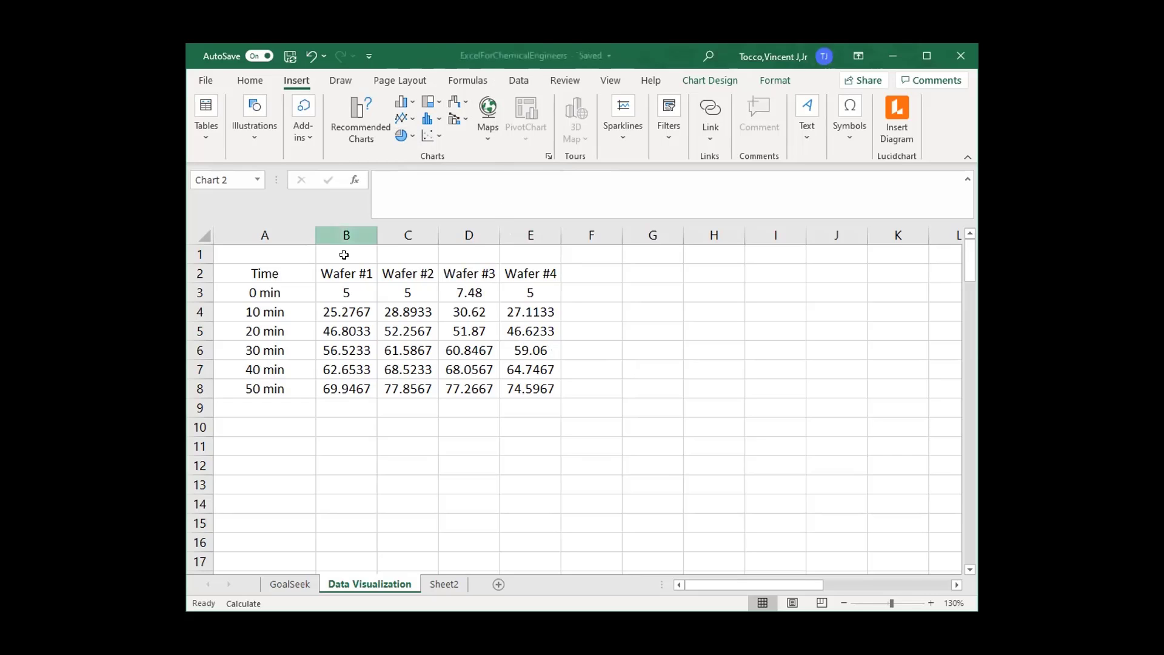
- Select A3:B8 and insert a Scatter with Lines and Markers chart of Wafer #1
left_click_drag(262, 293, 334, 389)
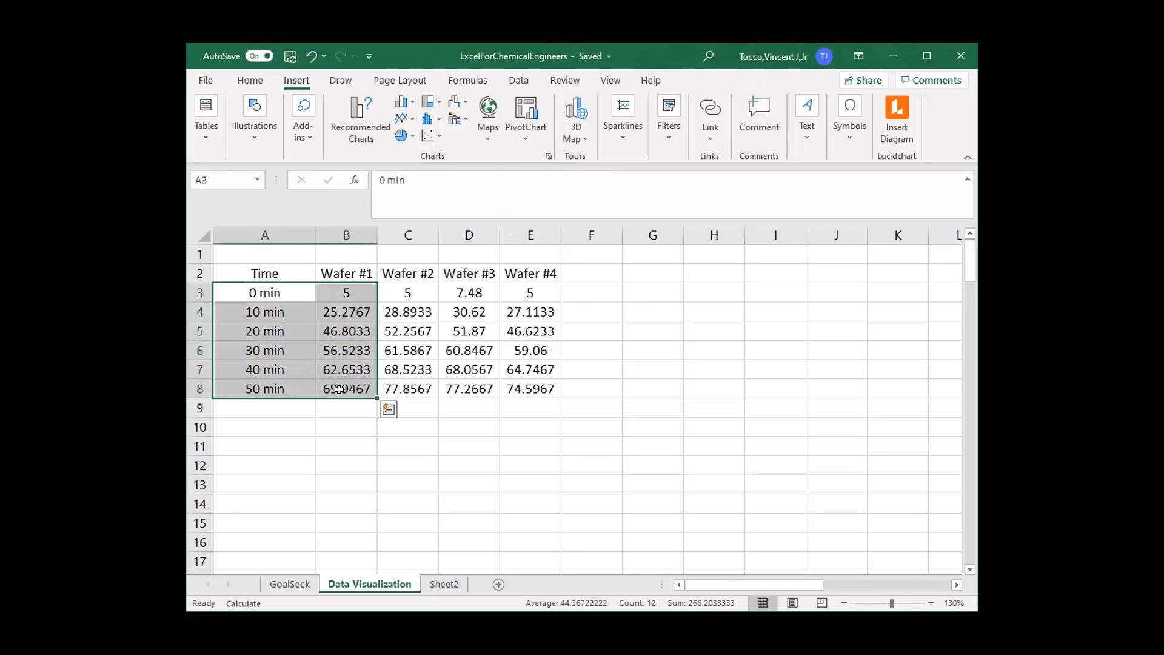
left_click(432, 136)
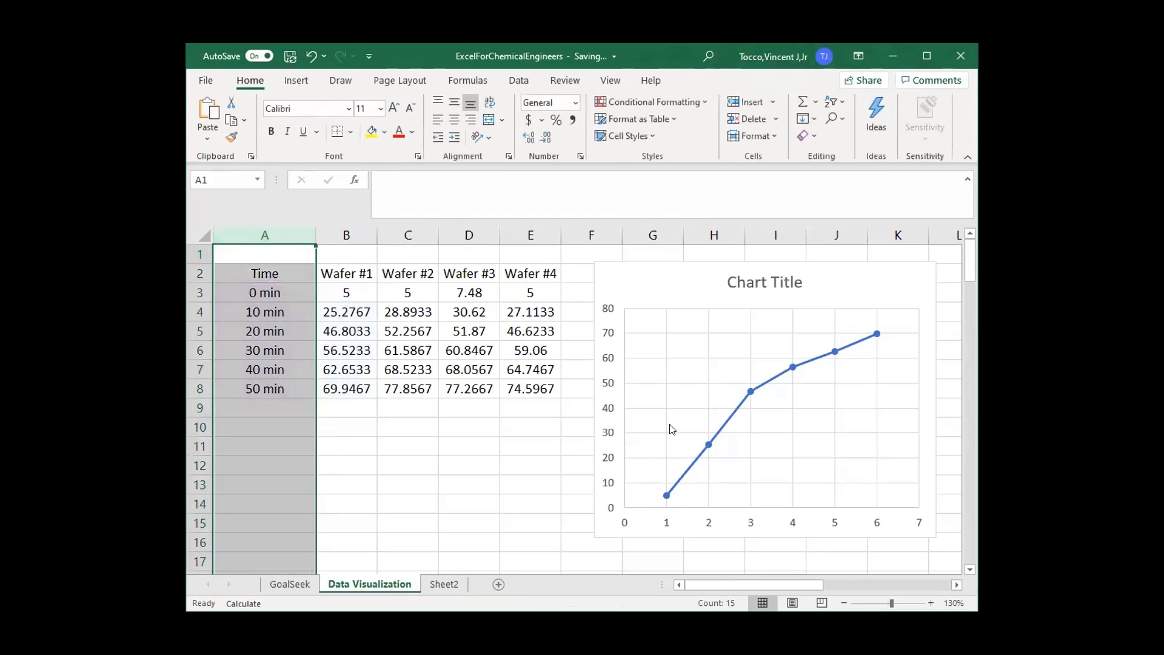
- Insert a blank column A and move the Time labels into it
right_click(285, 237)
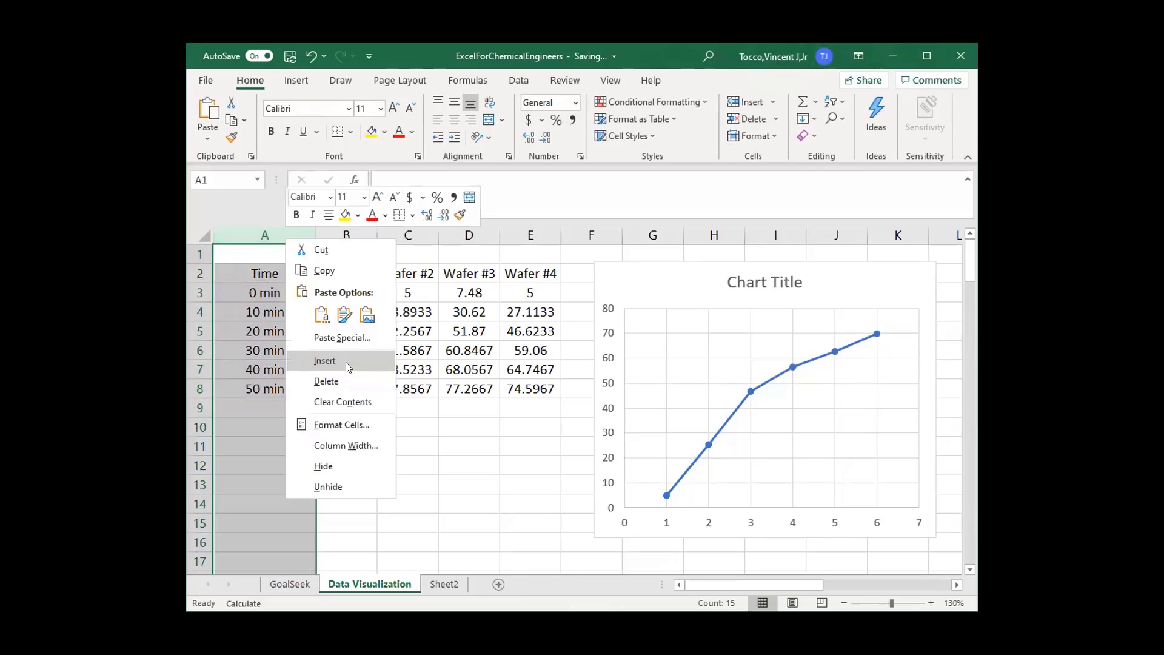
left_click(345, 362)
left_click_drag(325, 272, 277, 392)
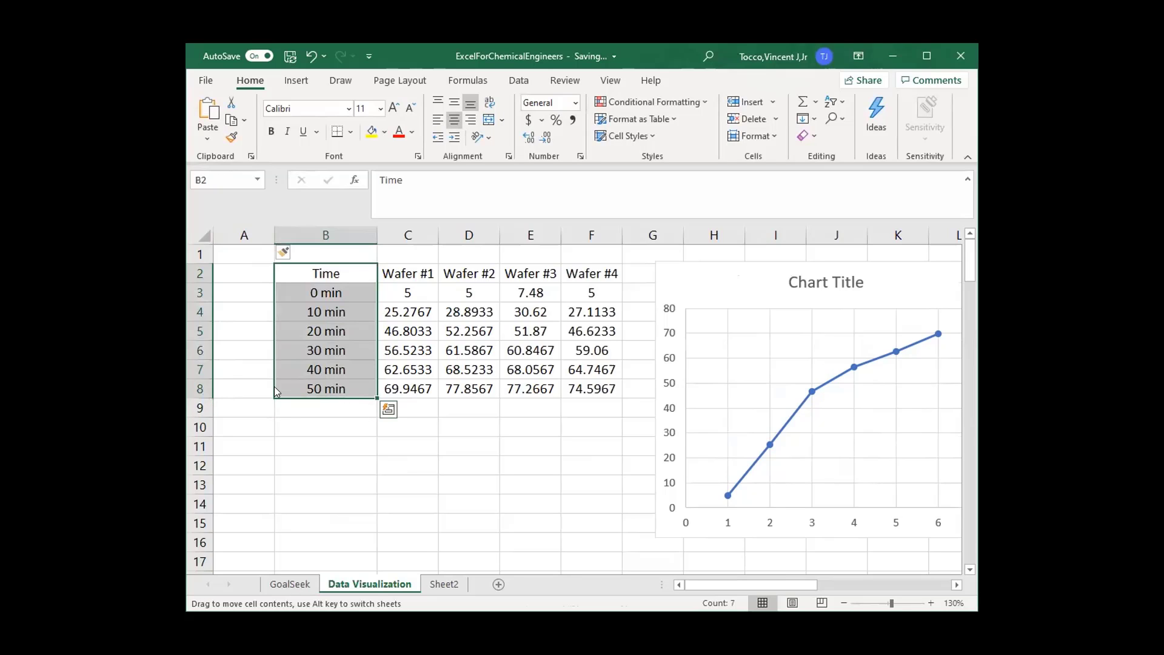
- Enter numeric times 0, 10, 20, 30, 40, 50 in B3:B8 and centre them
left_click(311, 296)
type("0")
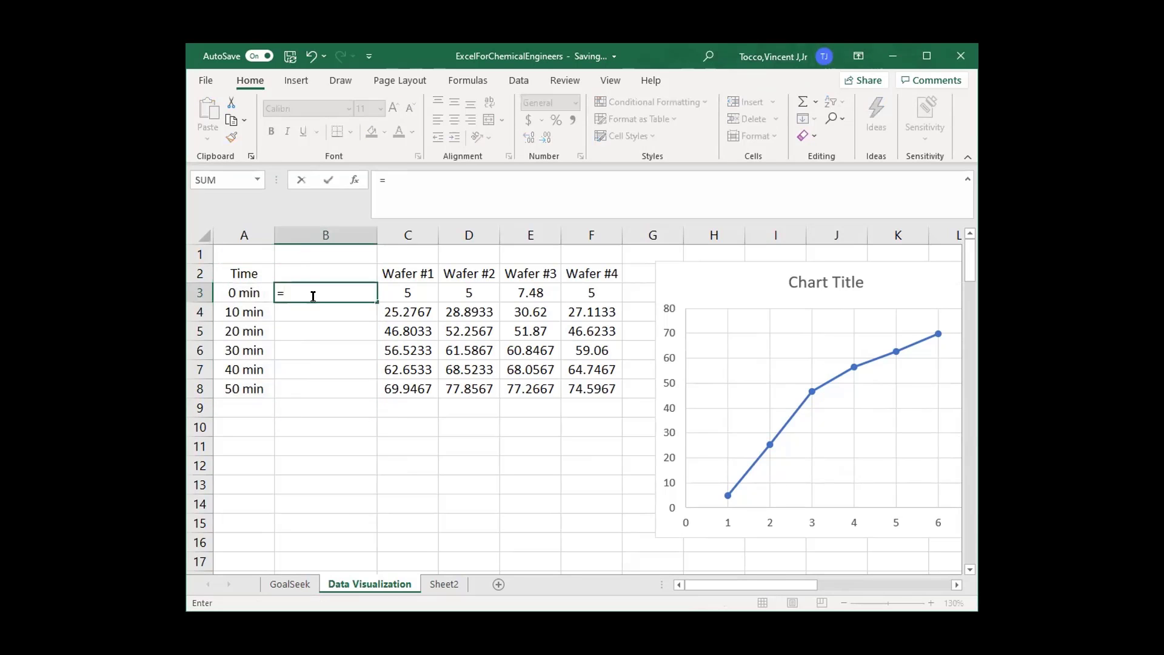
key("Return")
type("10")
key("Return")
type("20")
key("Return")
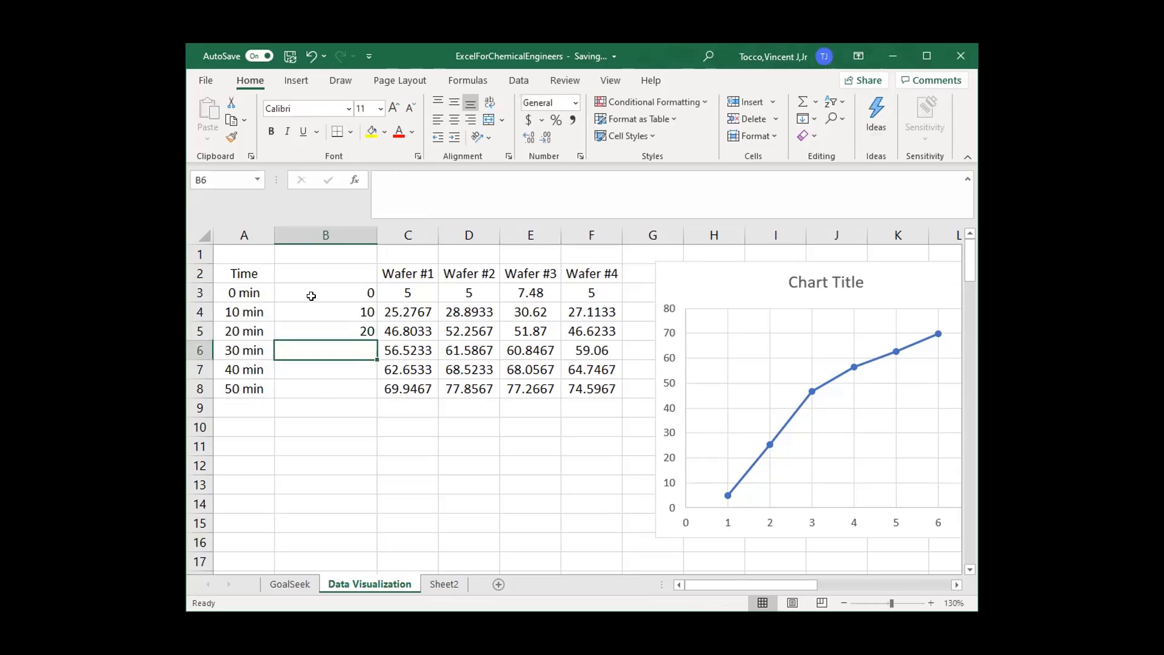
type("30")
key("Return")
type("40")
key("Return")
type("50")
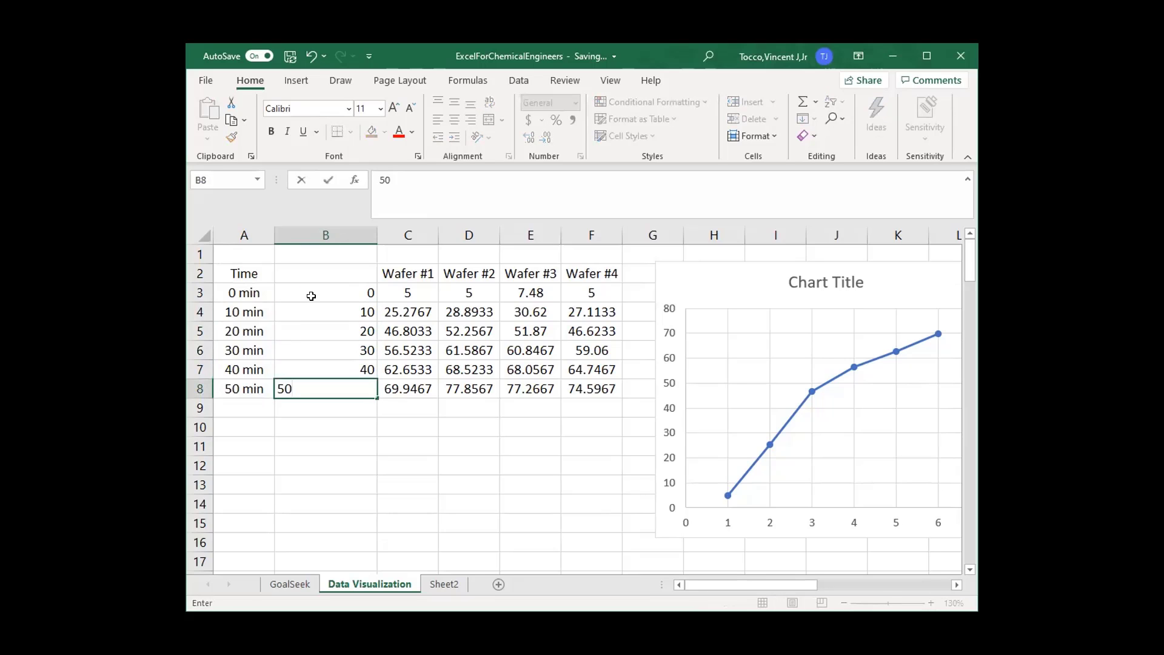
left_click_drag(311, 296, 314, 380)
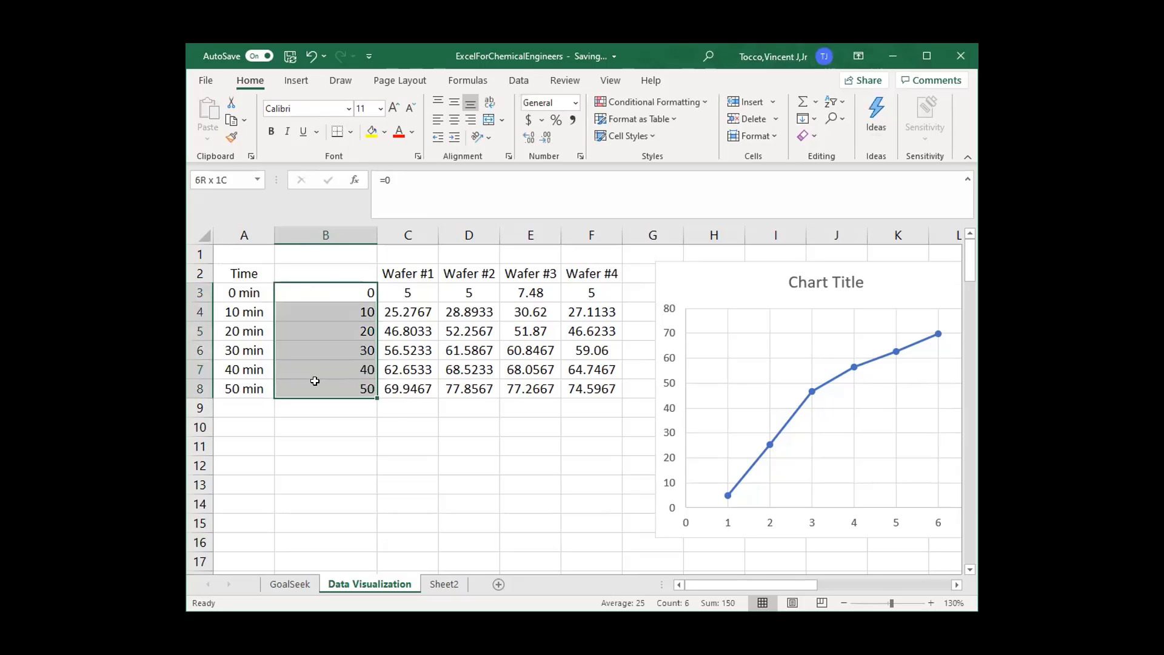
left_click(454, 120)
- Point the Wafer #1 series x-values to B3:B8 and shift the chart left
left_click(332, 270)
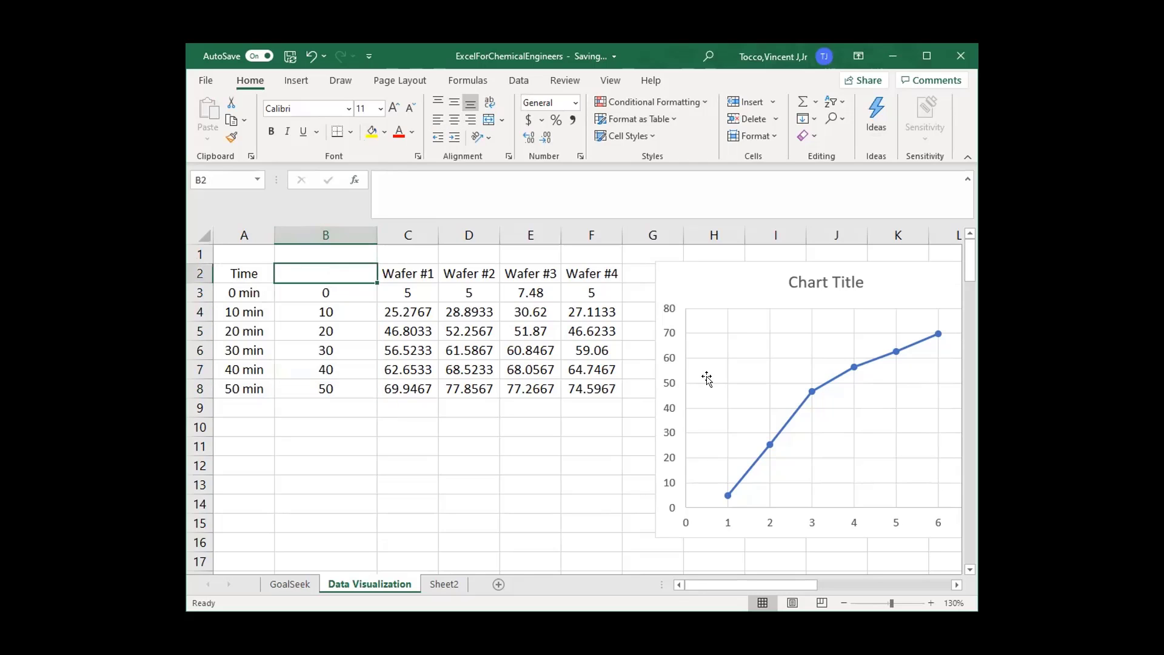
left_click(794, 415)
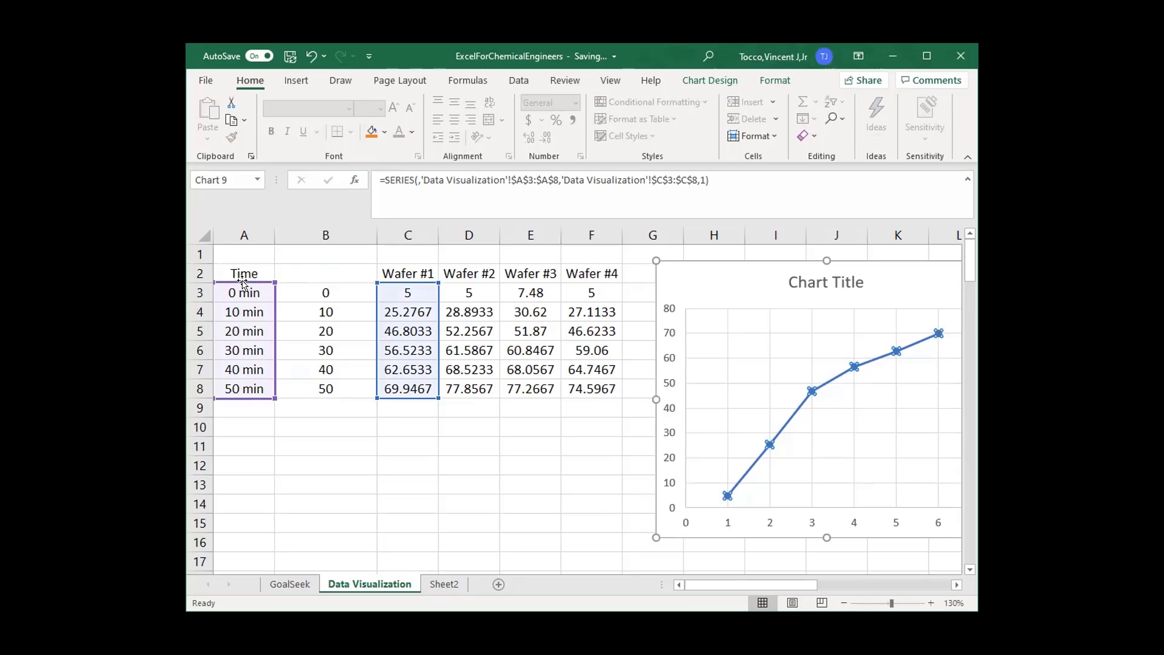
left_click_drag(243, 282, 312, 290)
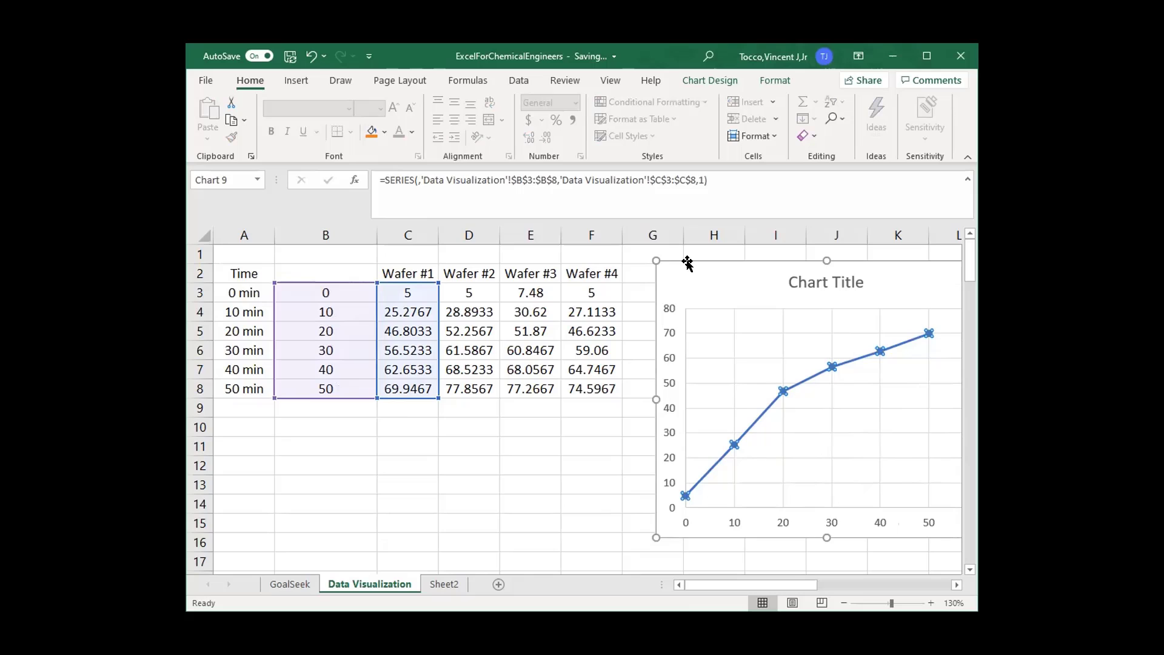
left_click_drag(688, 263, 649, 260)
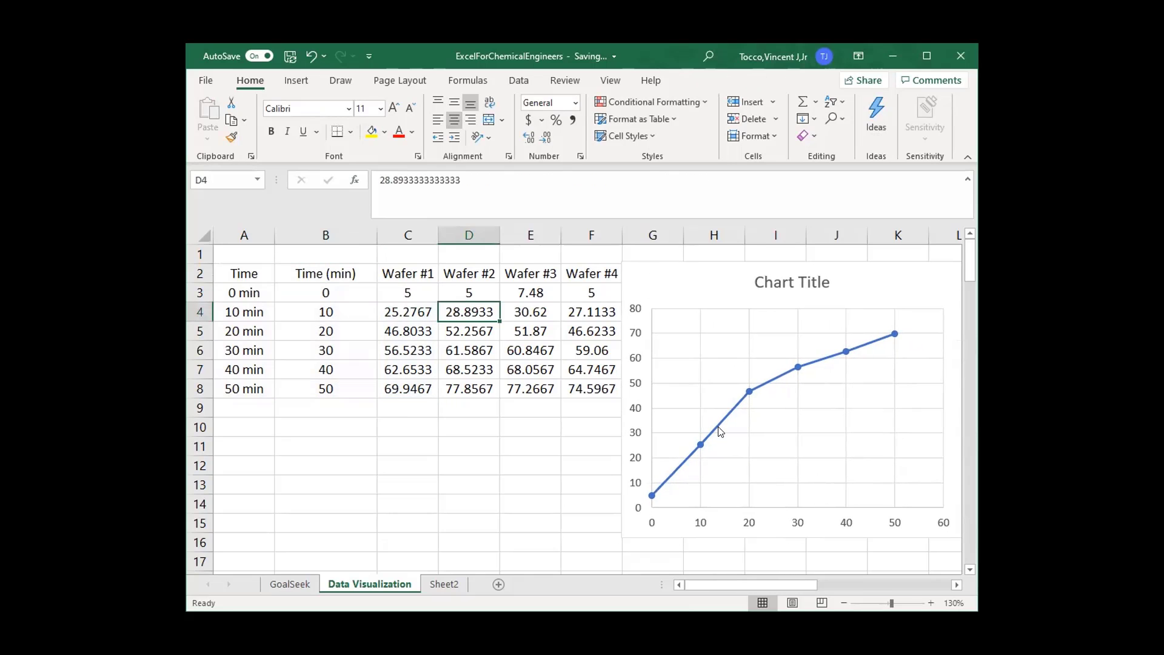
- Add a Wafer #2 series with x-values B3:B8 and y-values D3:D8
left_click(720, 431)
right_click(720, 431)
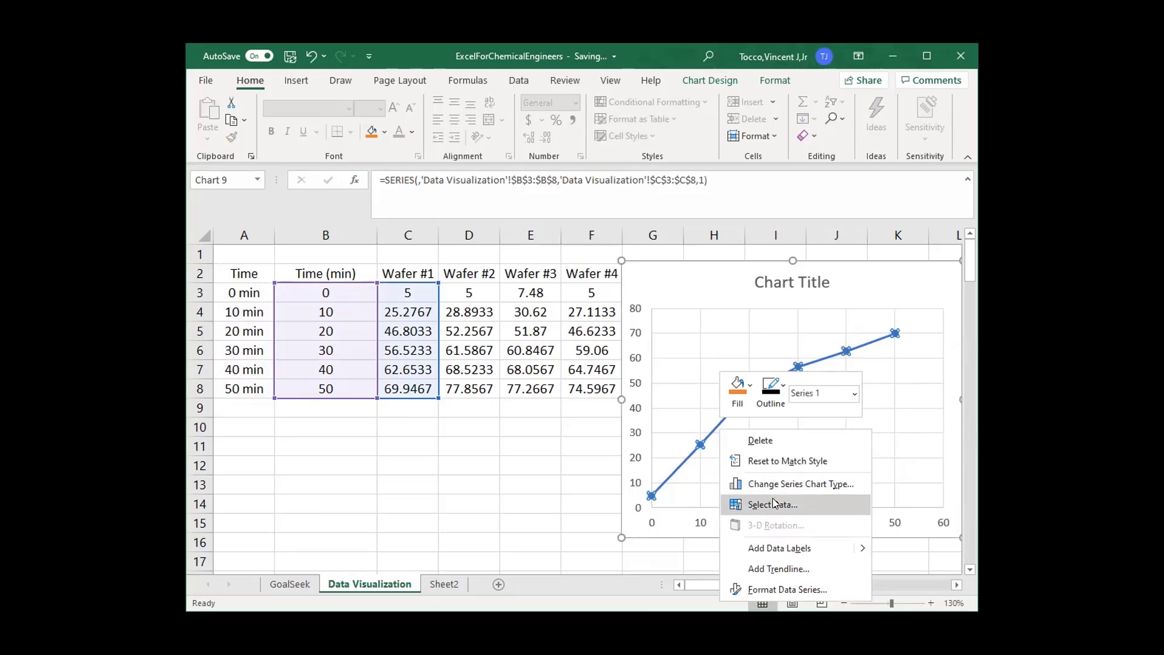
left_click(774, 504)
left_click(373, 367)
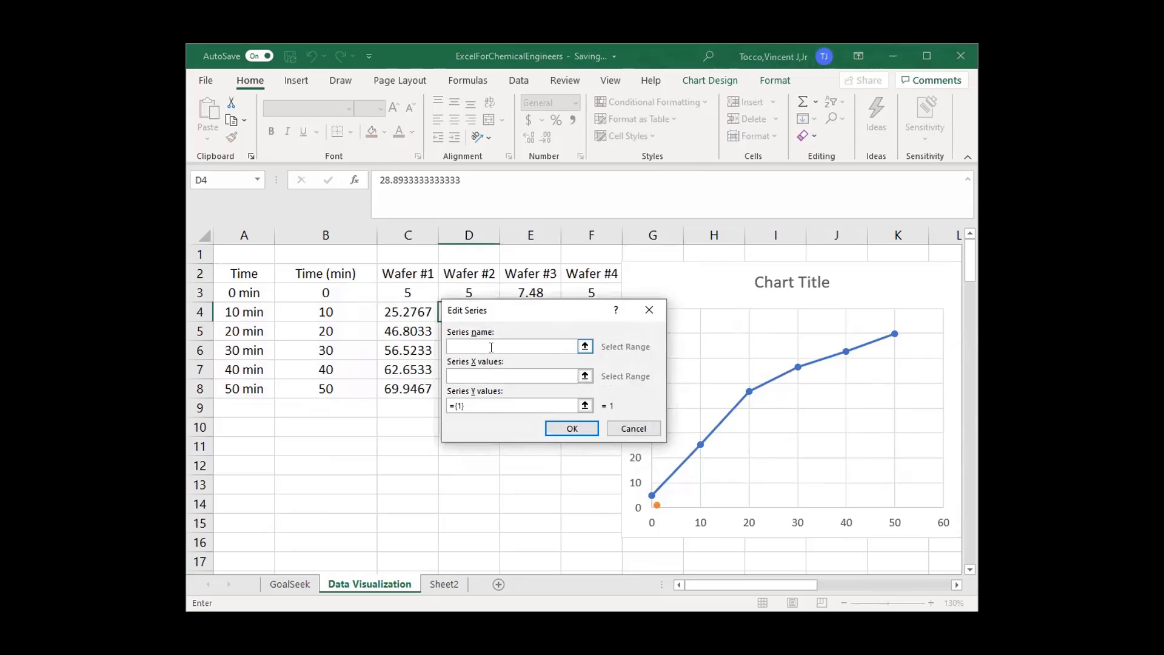
left_click(477, 273)
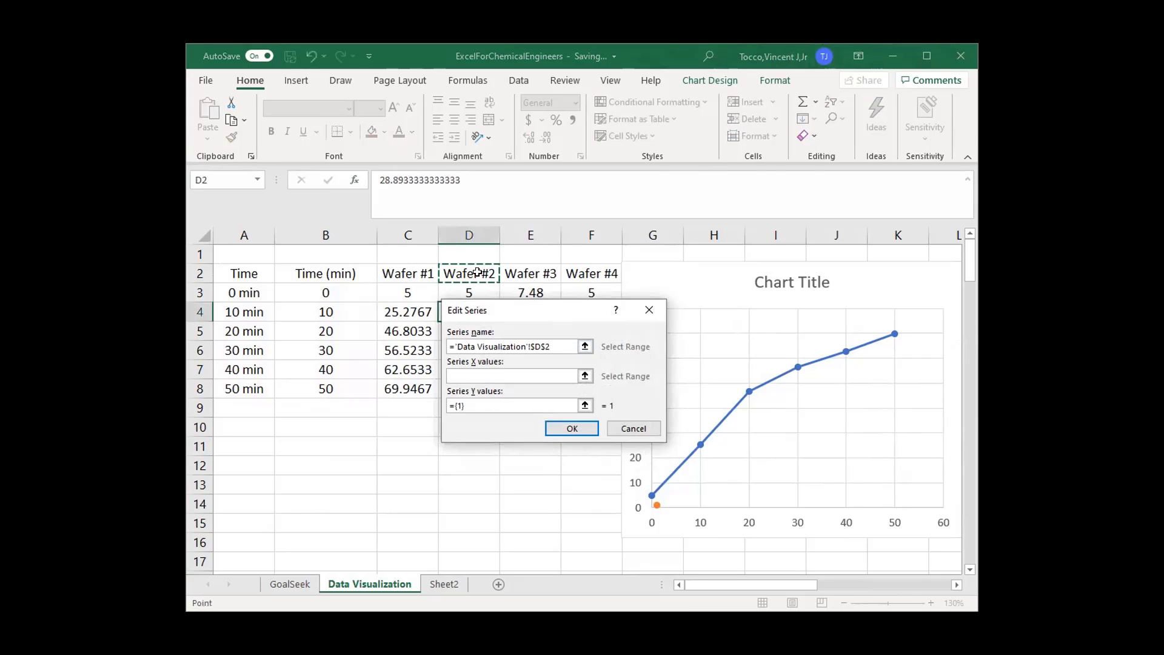
left_click(497, 373)
left_click(327, 291)
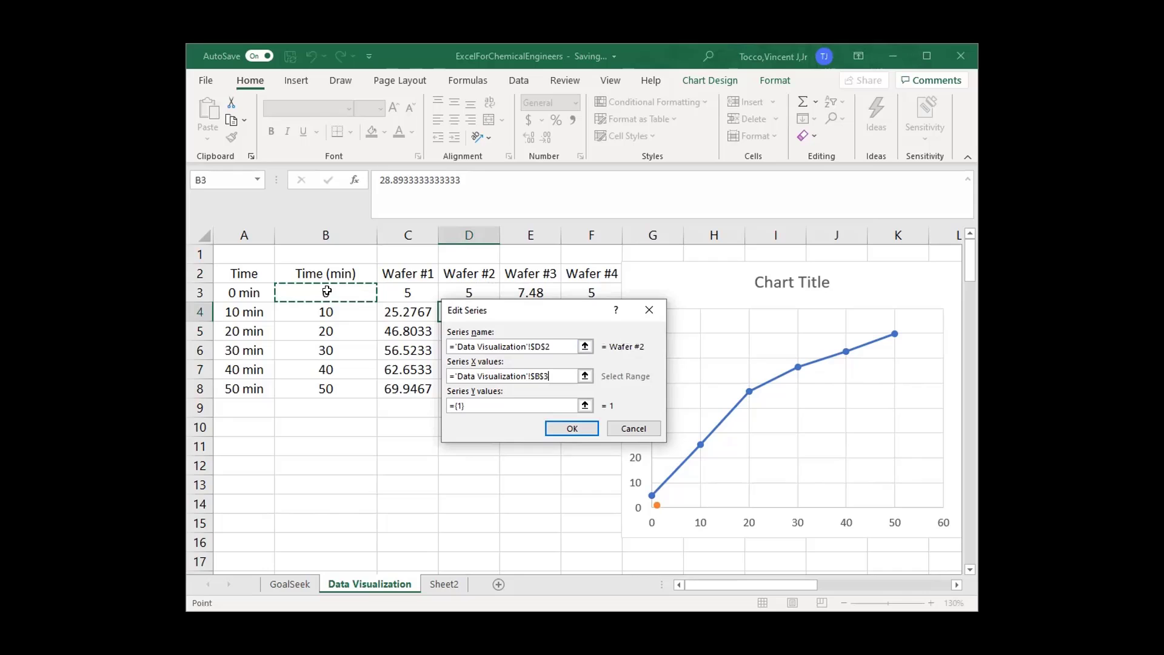
key("ctrl+shift+Down")
left_click_drag(574, 405, 393, 401)
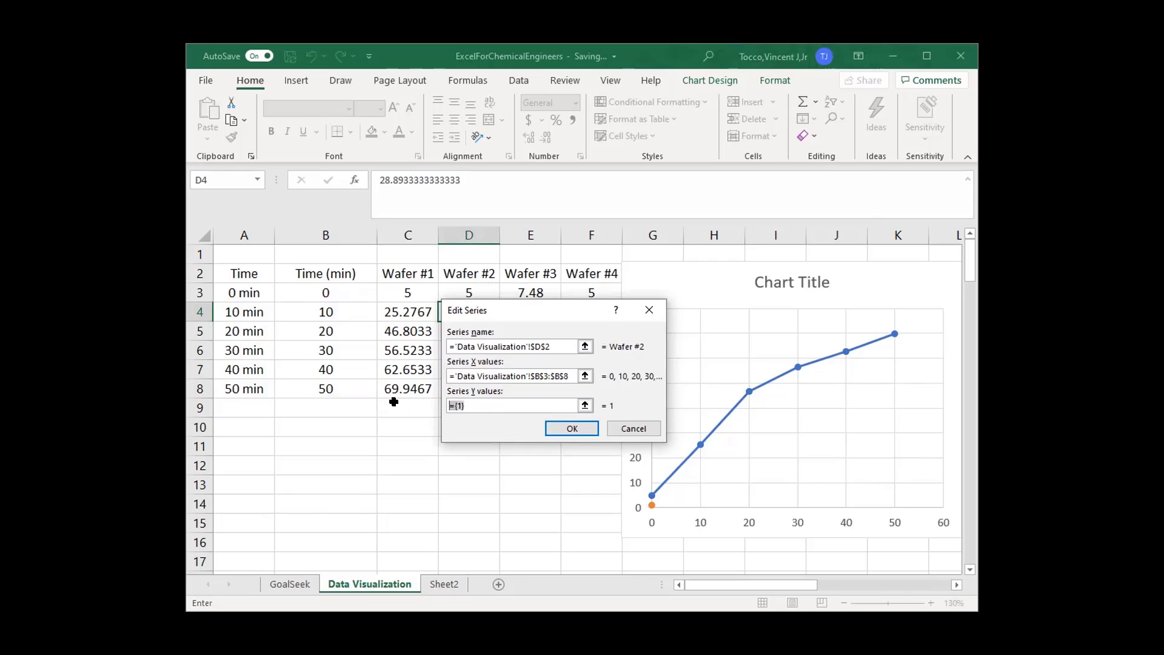
key("BackSpace")
left_click(479, 285)
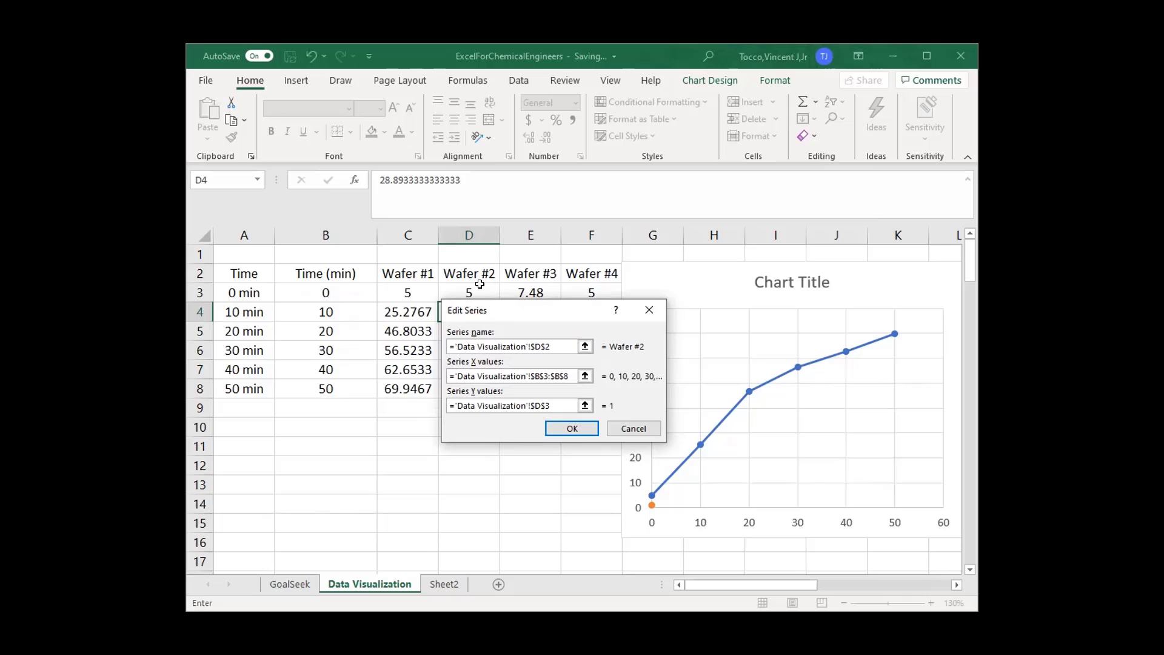
key("ctrl+shift+Down")
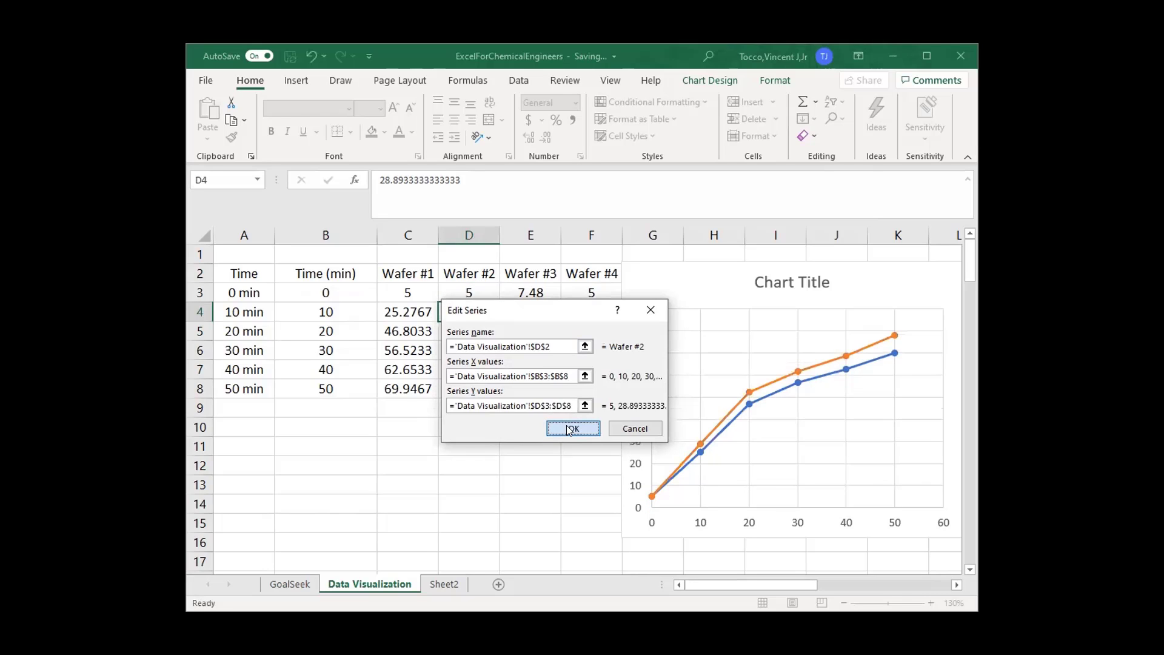
left_click(572, 428)
- Rename the first series to Wafer #1
left_click(424, 388)
left_click(424, 370)
left_click(408, 273)
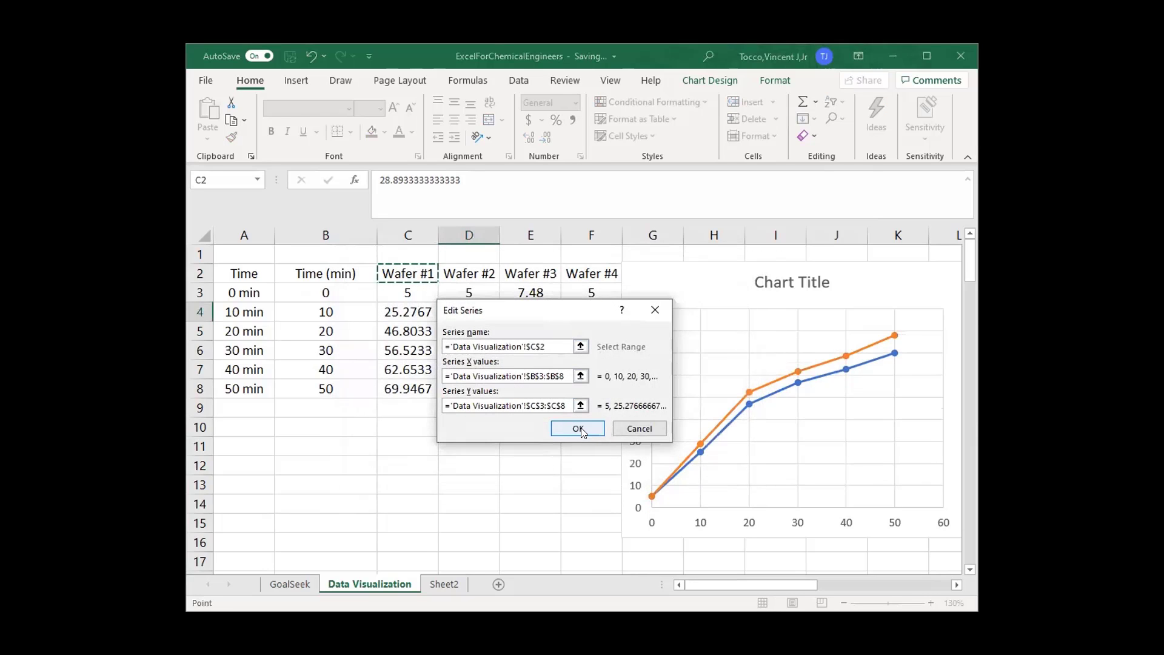
left_click(578, 428)
- Add a Wafer #3 series with x-values B3:B8 and y-values E3:E8
left_click(379, 370)
left_click(530, 273)
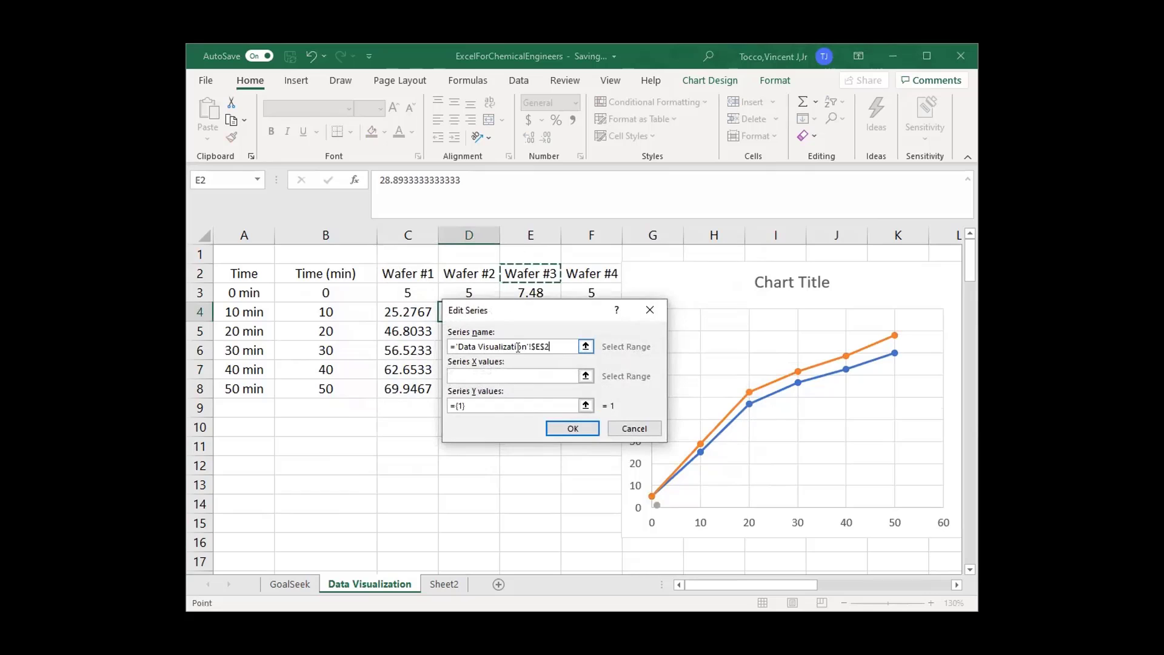
left_click(515, 374)
left_click_drag(325, 291, 326, 388)
key("Tab")
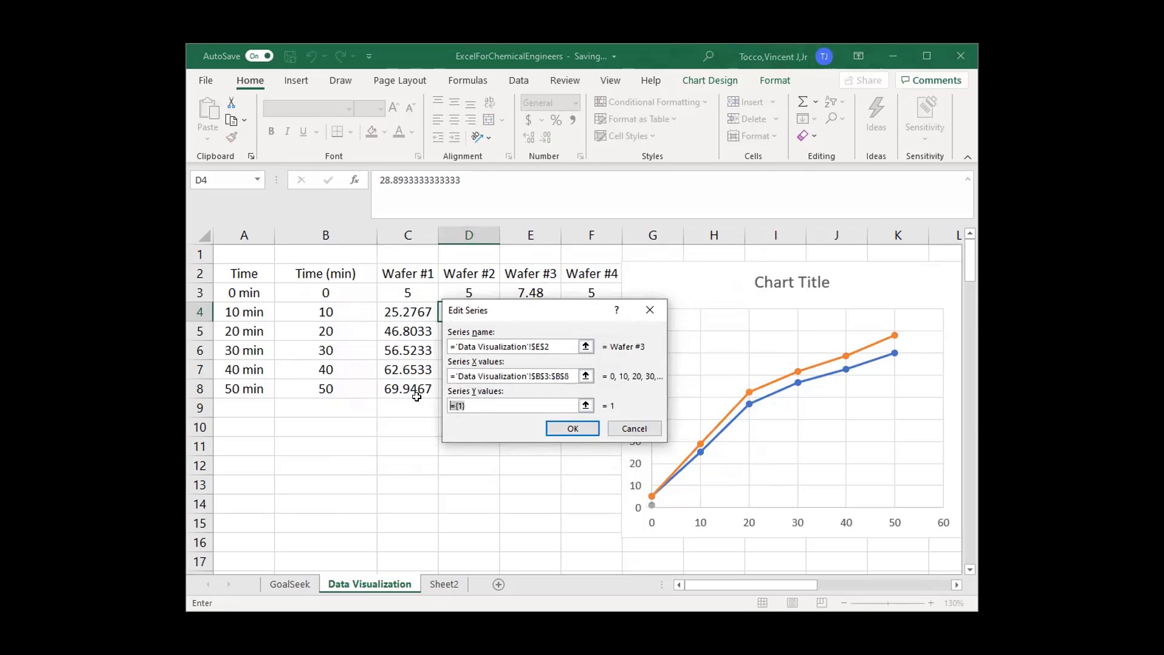
key("BackSpace")
left_click_drag(531, 292, 531, 388)
left_click(575, 429)
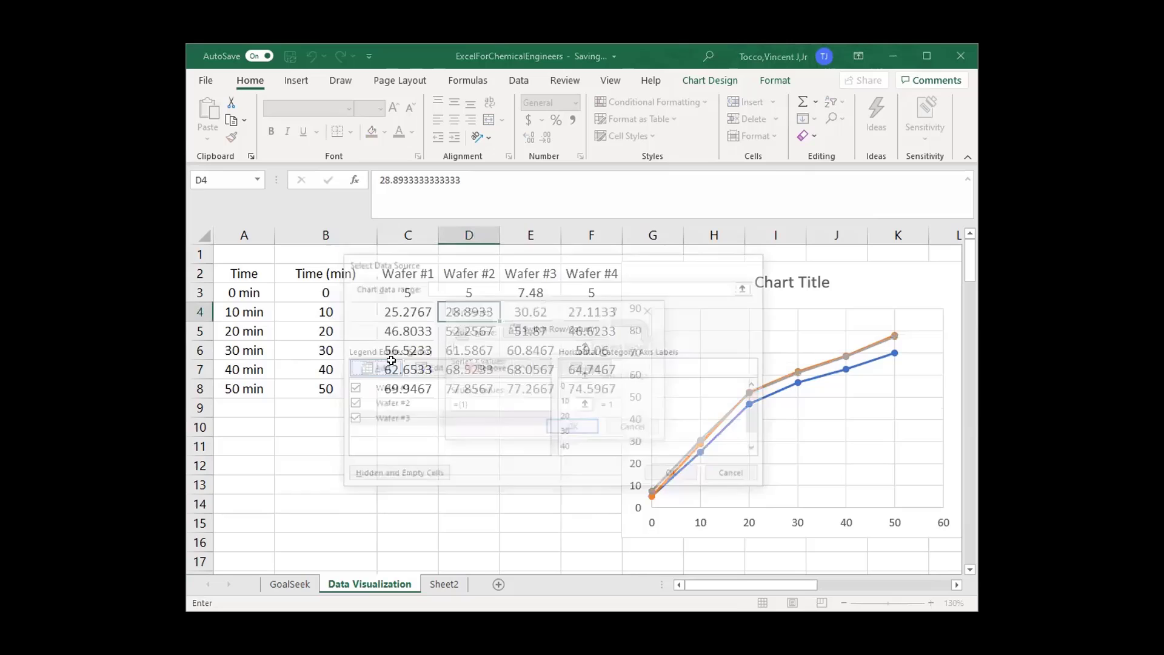
- Add a Wafer #4 series plotting F3:F8 against B3:B8, then close the data source dialog
left_click(379, 369)
left_click(592, 273)
left_click(511, 374)
left_click_drag(332, 292, 326, 389)
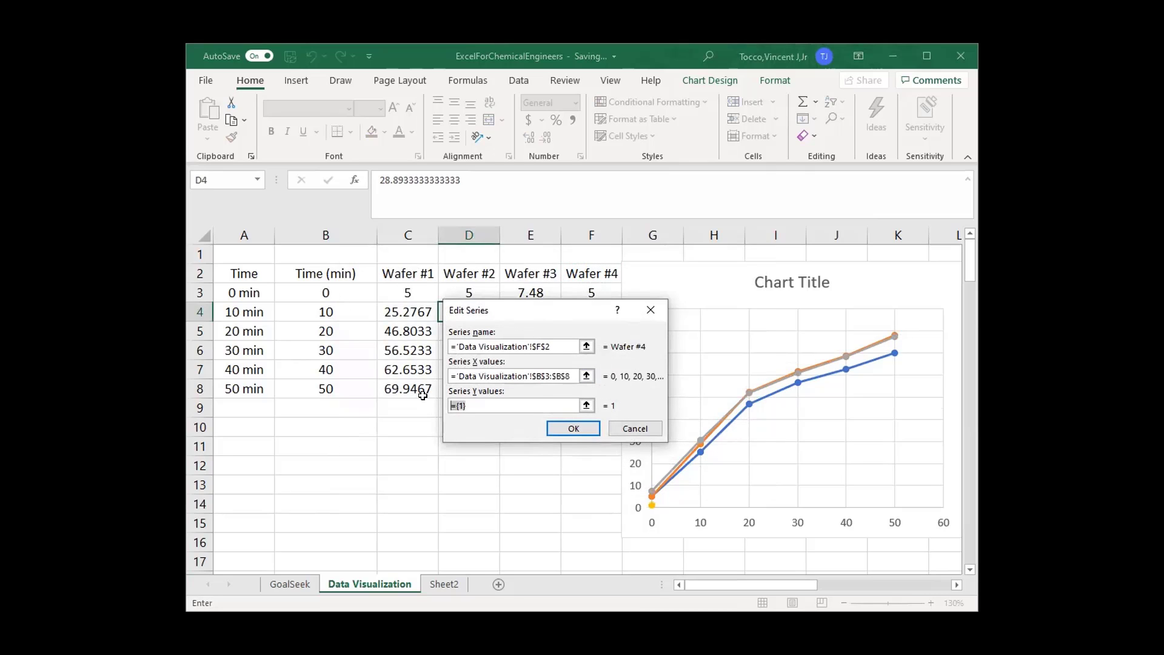
key("Tab")
key("BackSpace")
left_click(570, 288)
left_click_drag(570, 293, 591, 388)
left_click(574, 428)
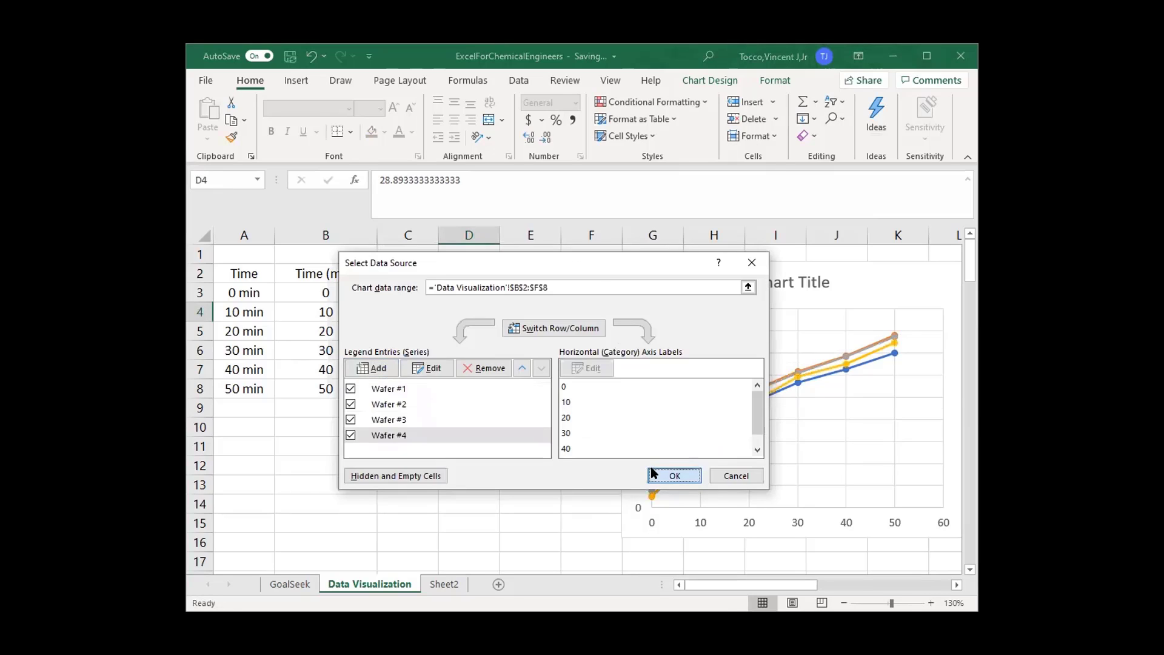
left_click(671, 476)
mouse_move(728, 263)
left_mouse_down()
mouse_move(494, 317)
mouse_move(728, 263)
left_mouse_up()
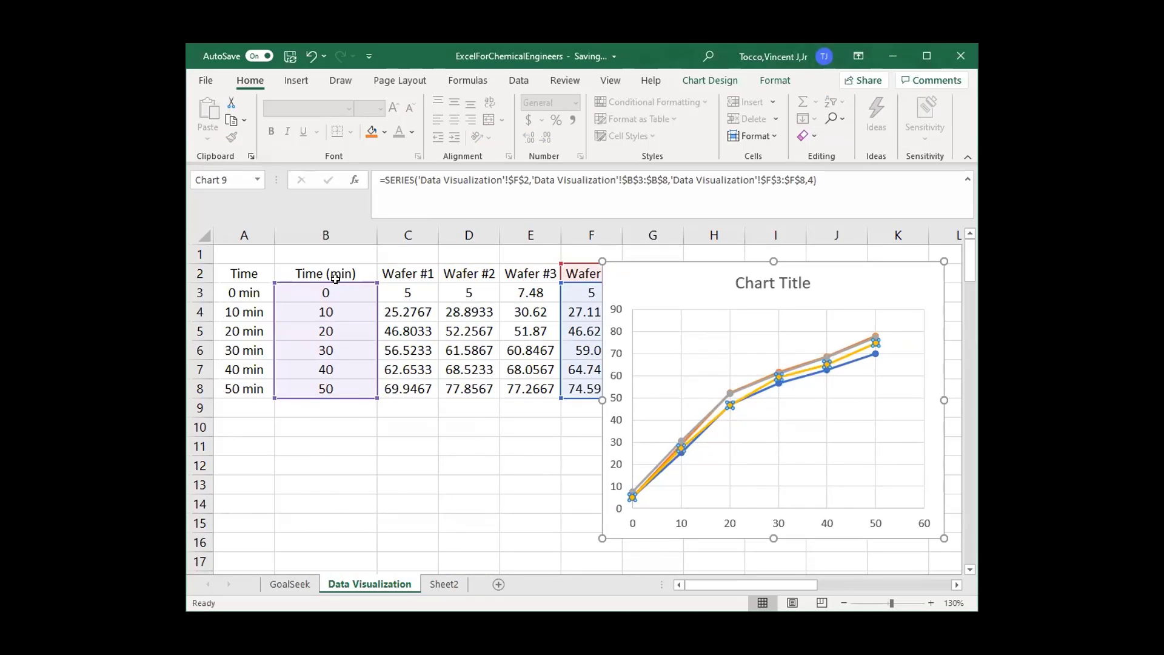
- Undo the accidental Wafer #4 range changes and drag the chart left over columns C–F
left_click_drag(378, 339, 438, 340)
left_click_drag(560, 296, 330, 299)
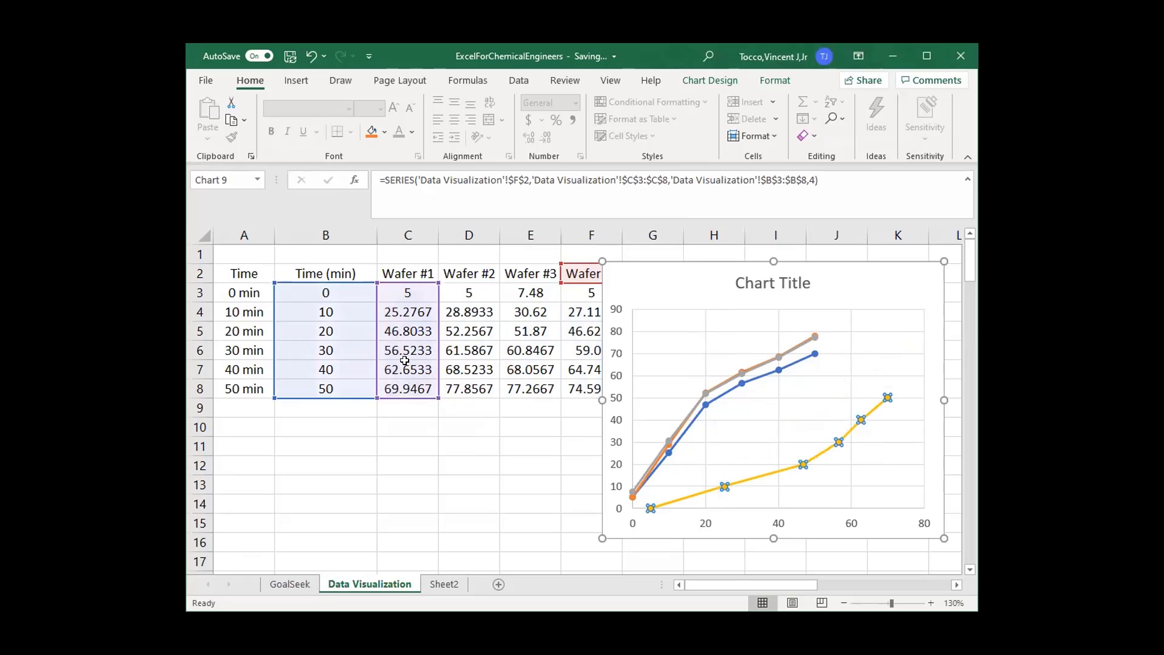
key("ctrl+z")
key("ctrl+z")
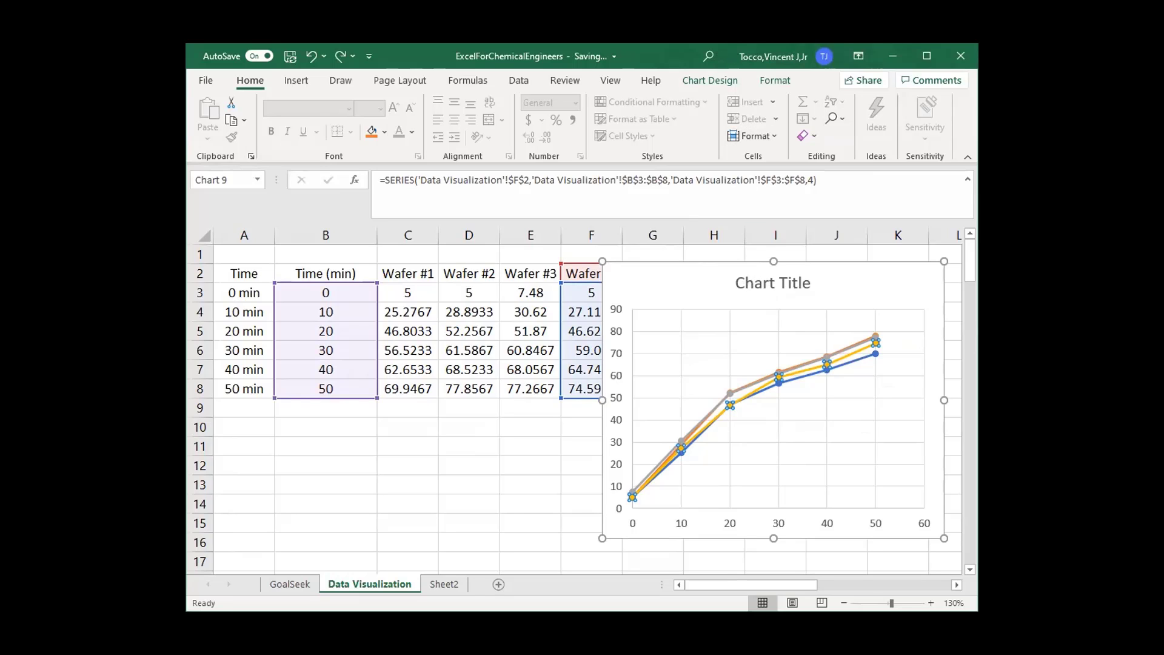
key("Escape")
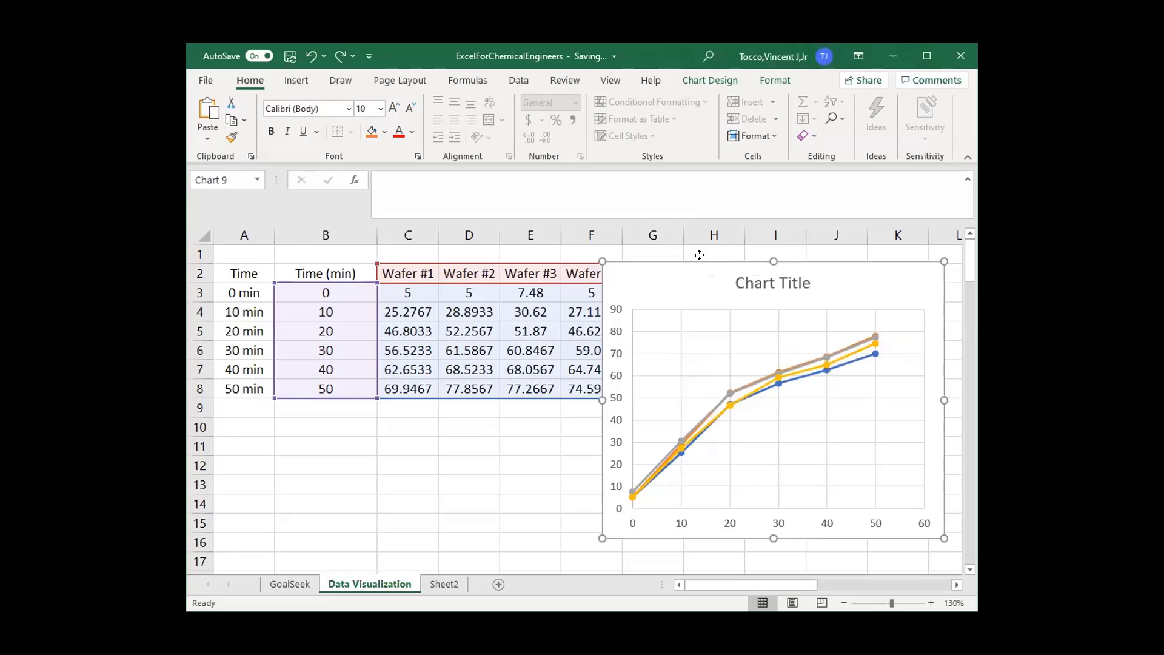
left_click_drag(699, 255, 493, 265)
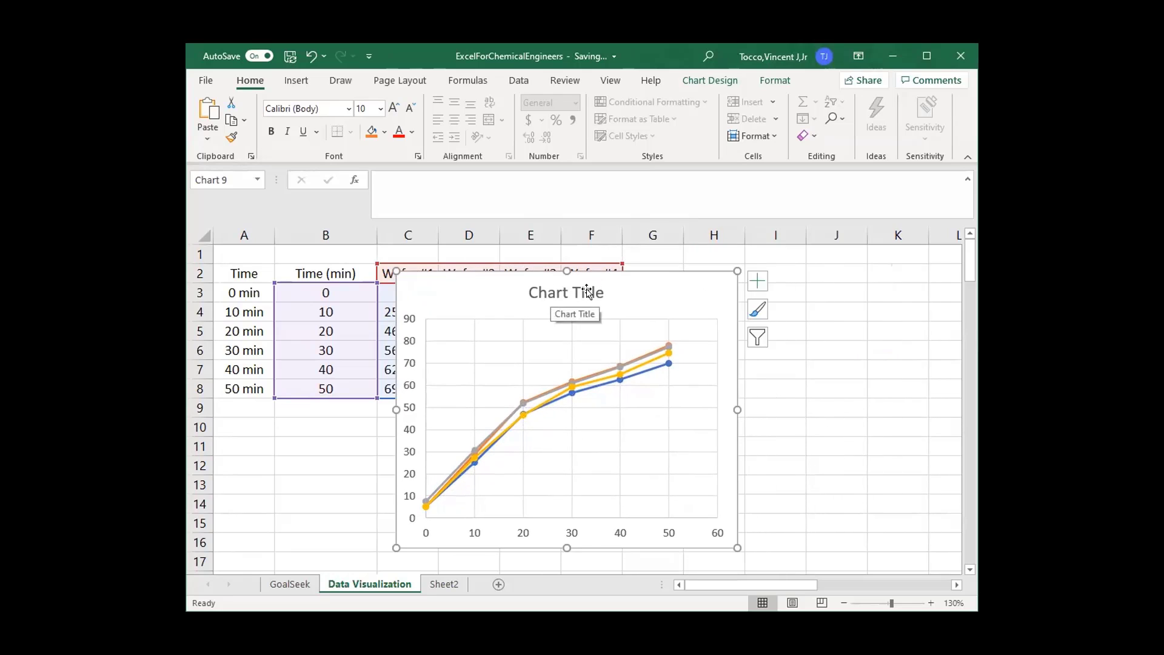
left_click(585, 294)
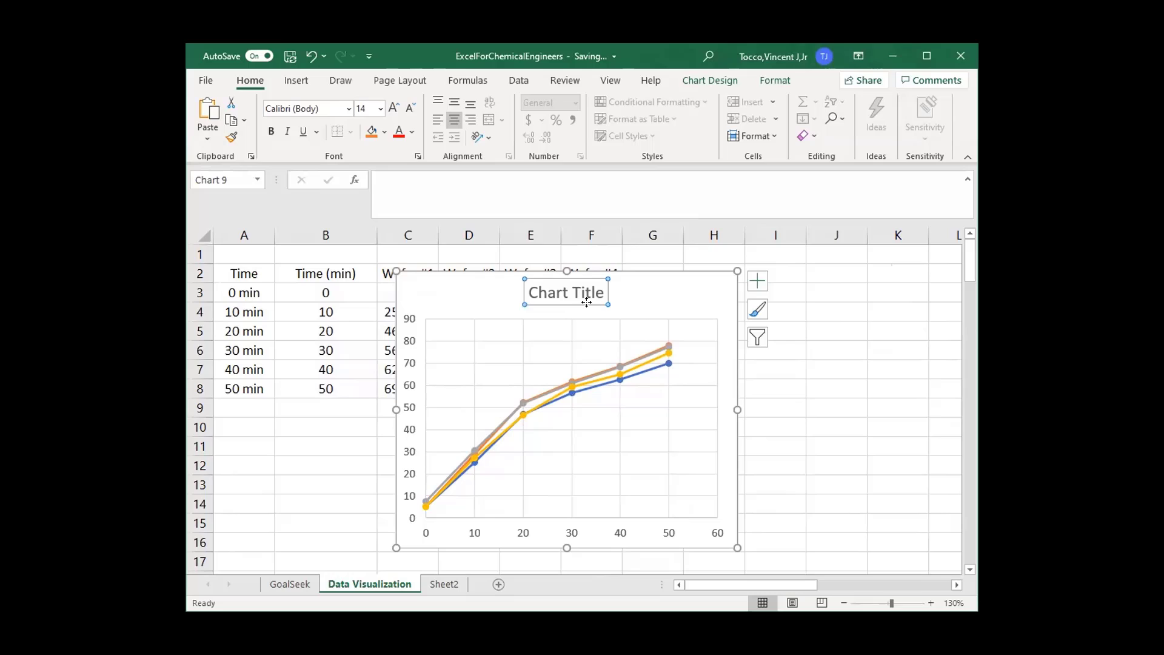
- Try the title 'Wafer Thickness as a Function of Time', then undo and delete the title
left_click(584, 294)
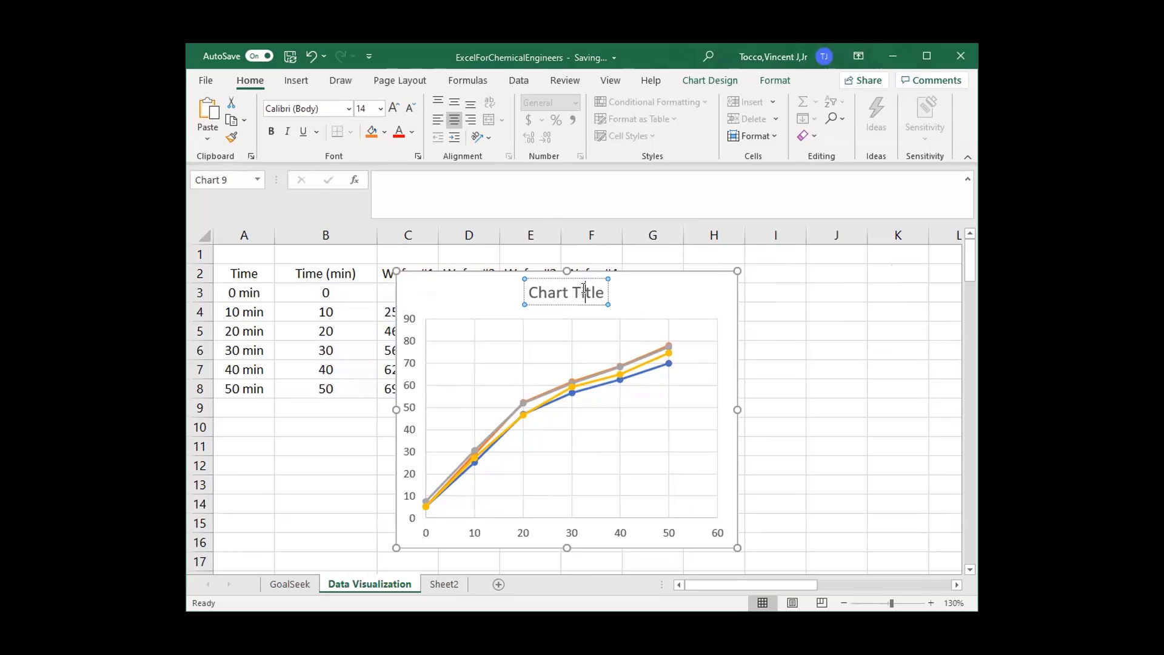
triple_click(585, 293)
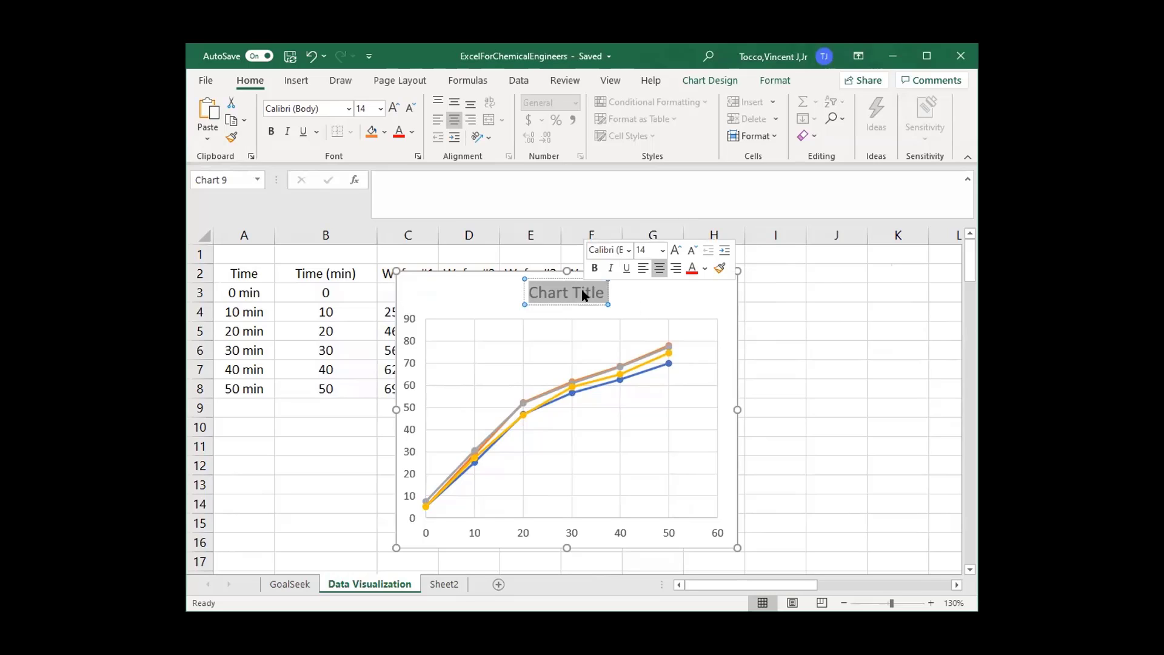
type("Wafer Thickin")
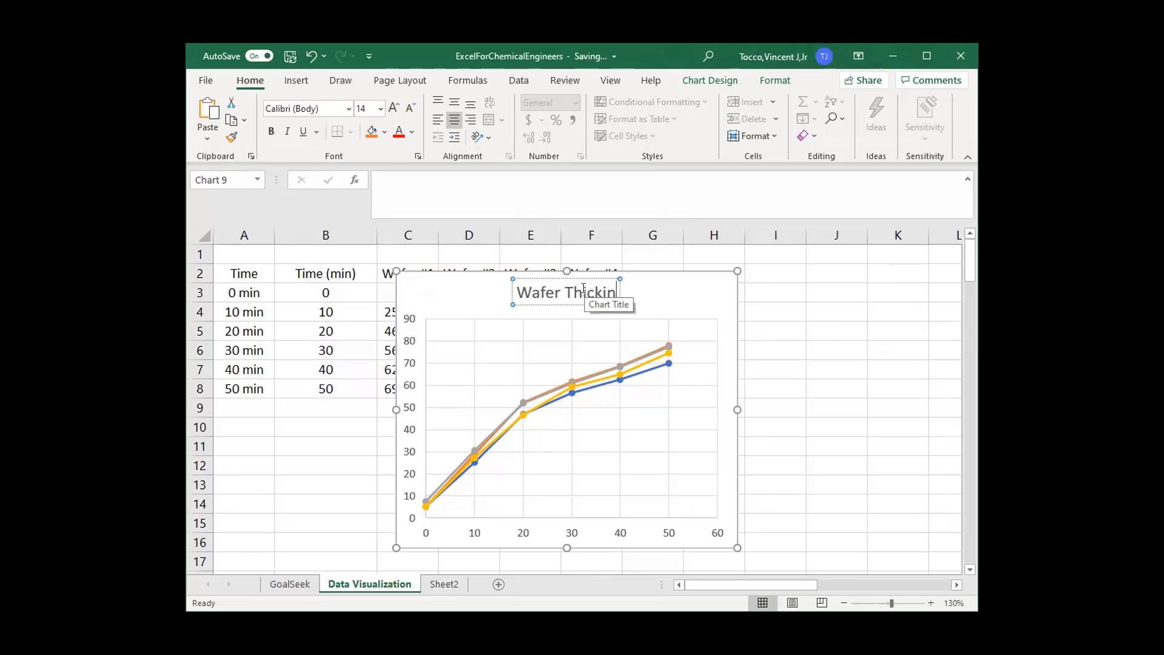
key("BackSpace")
key("BackSpace")
type("ness")
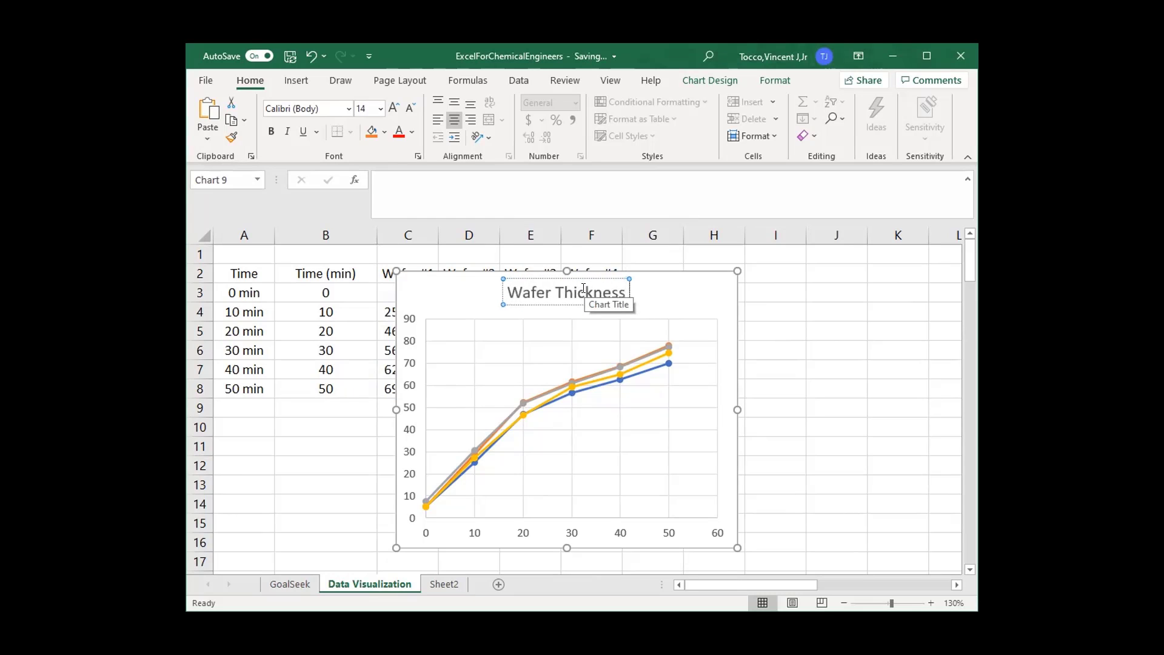
type(" as")
key("BackSpace")
key("BackSpace")
key("BackSpace")
type("a")
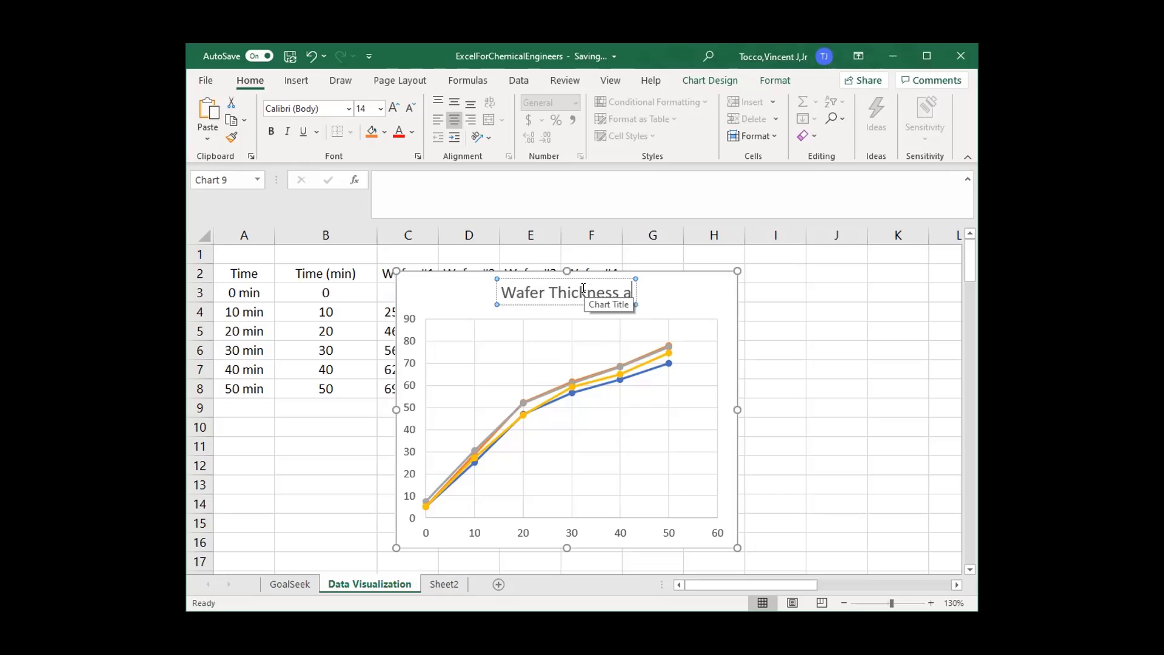
type("s a Fun")
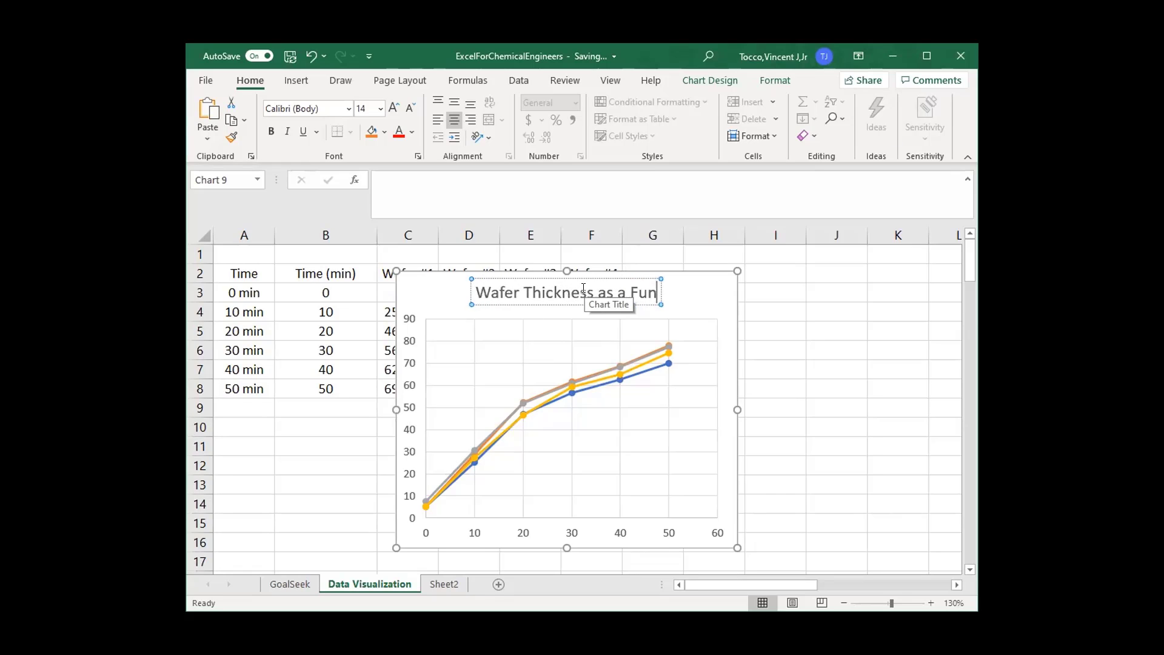
type("ction of Time")
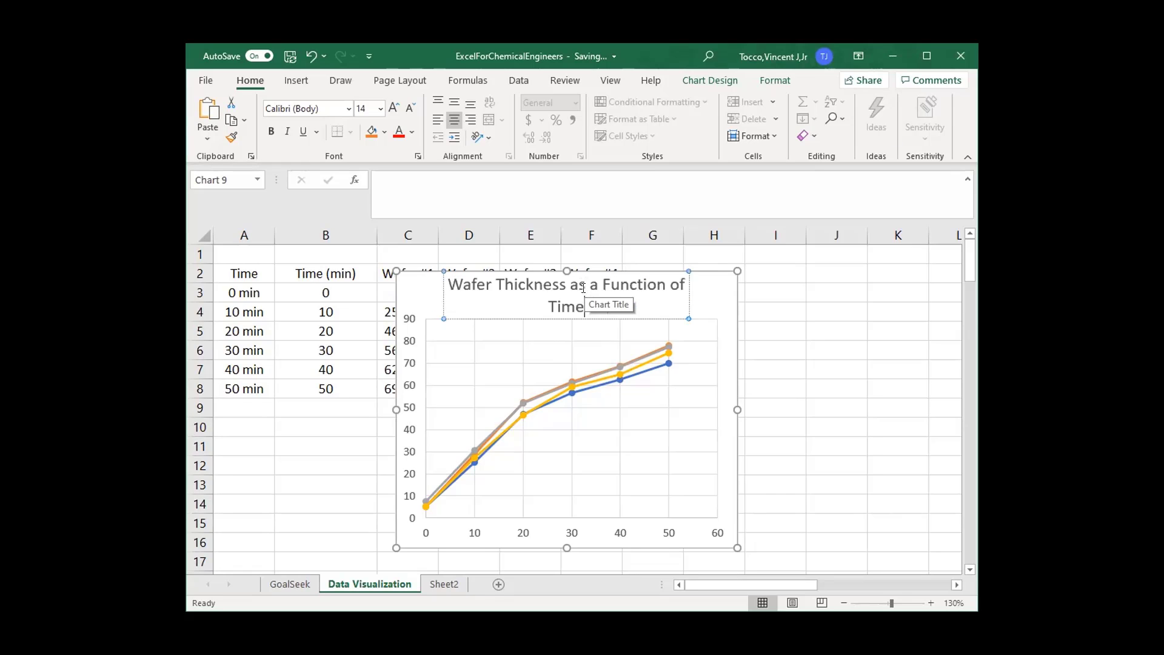
left_click(685, 321)
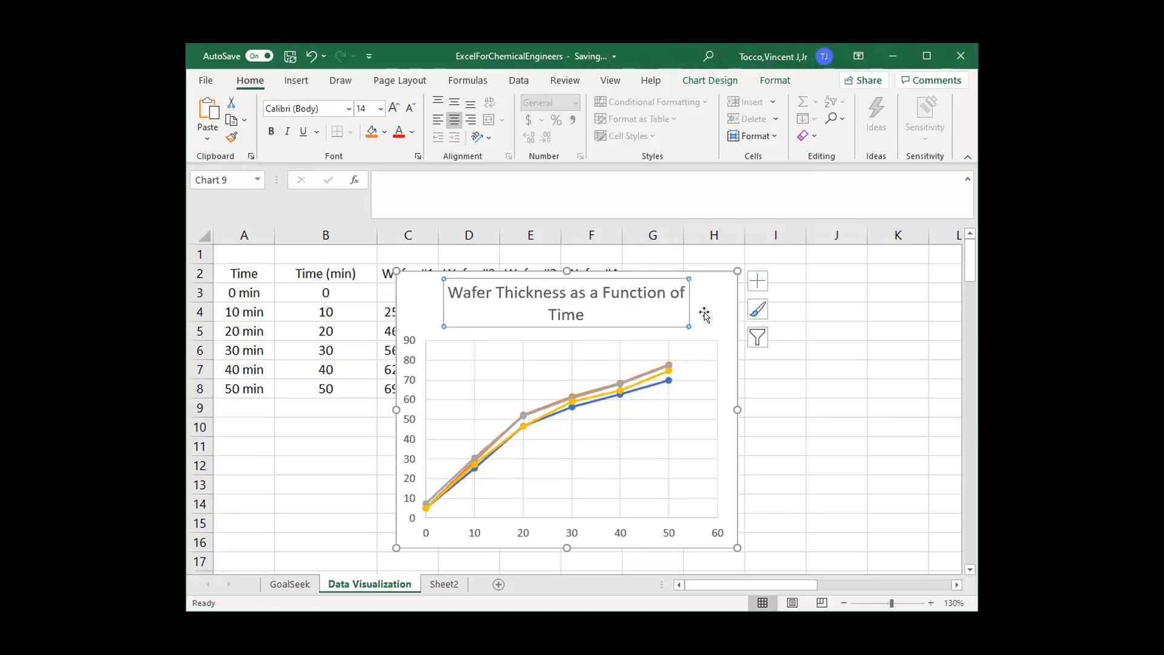
key("ctrl+z")
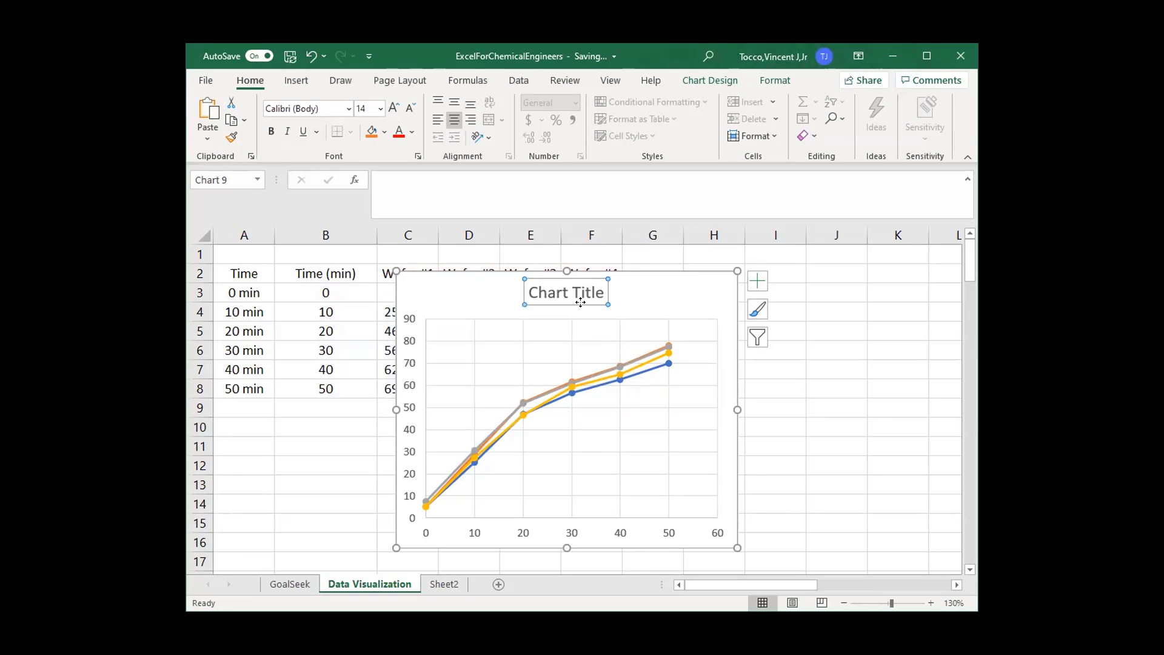
key("Delete")
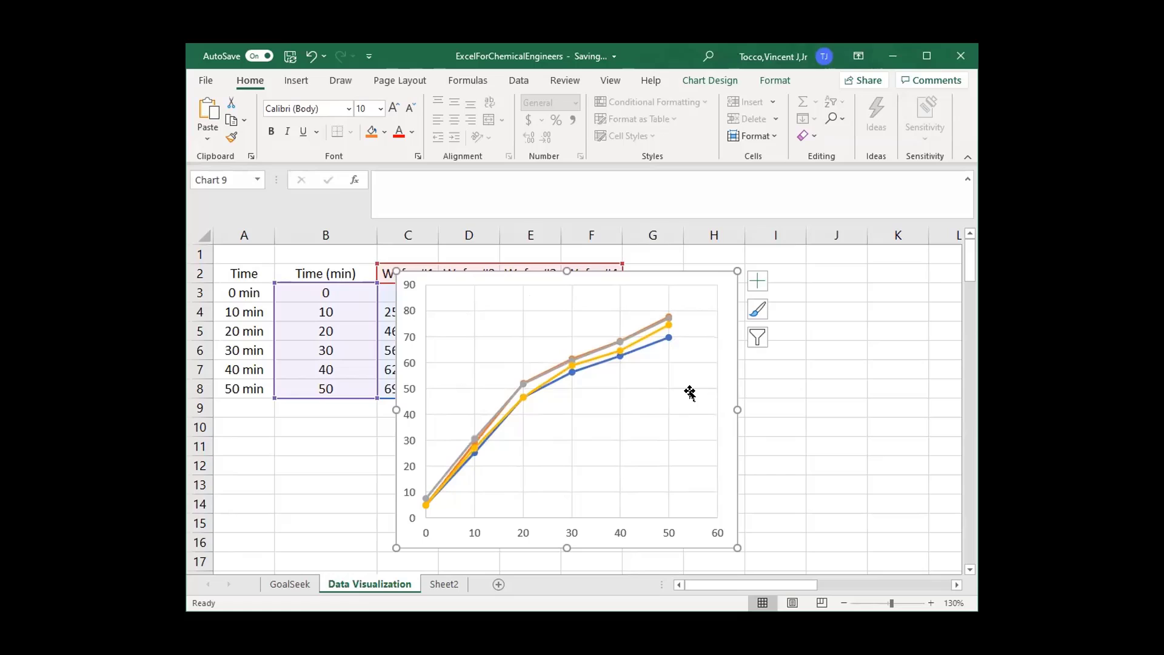
- Add minor gridlines for both the horizontal and vertical axes
left_click(631, 389)
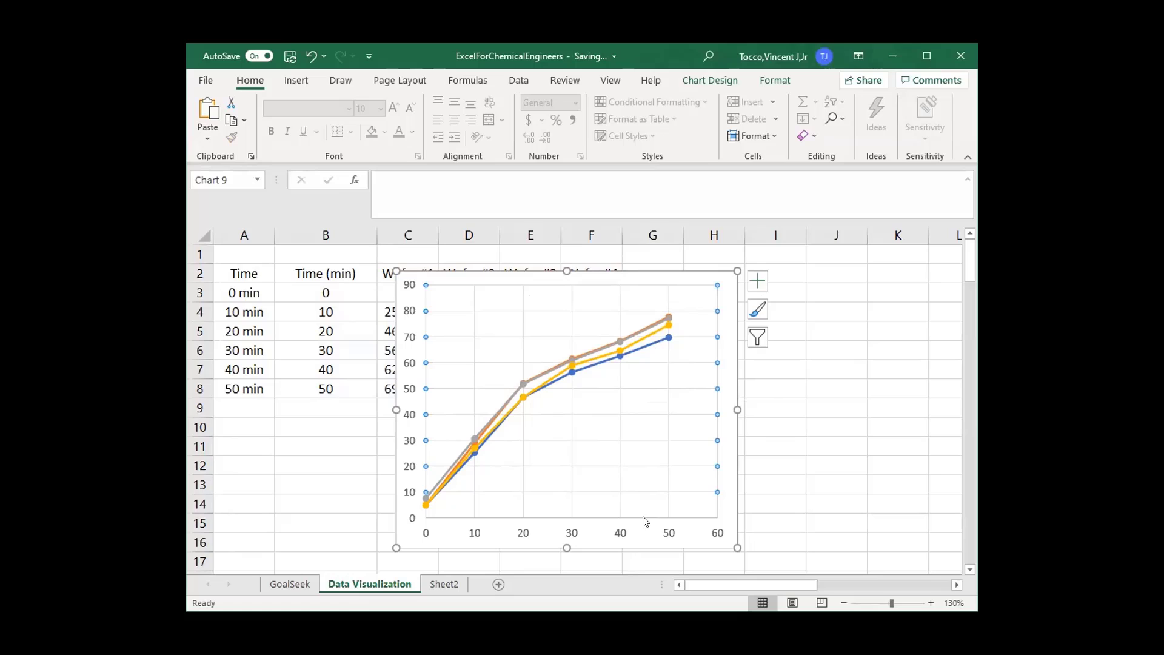
right_click(625, 532)
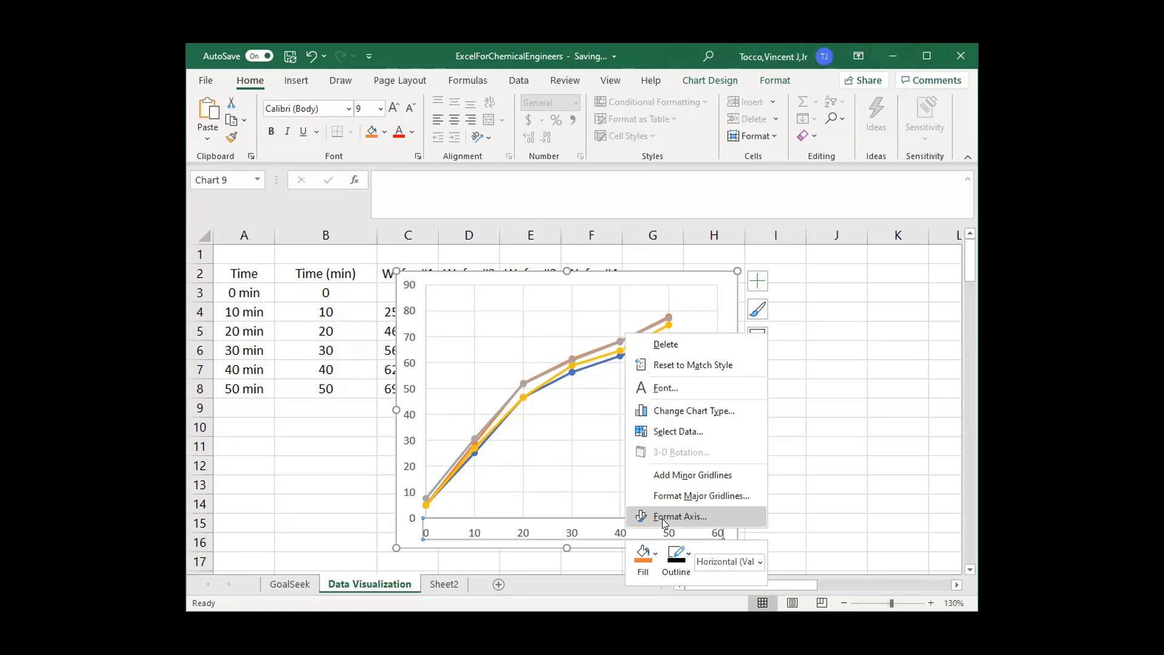
left_click(682, 475)
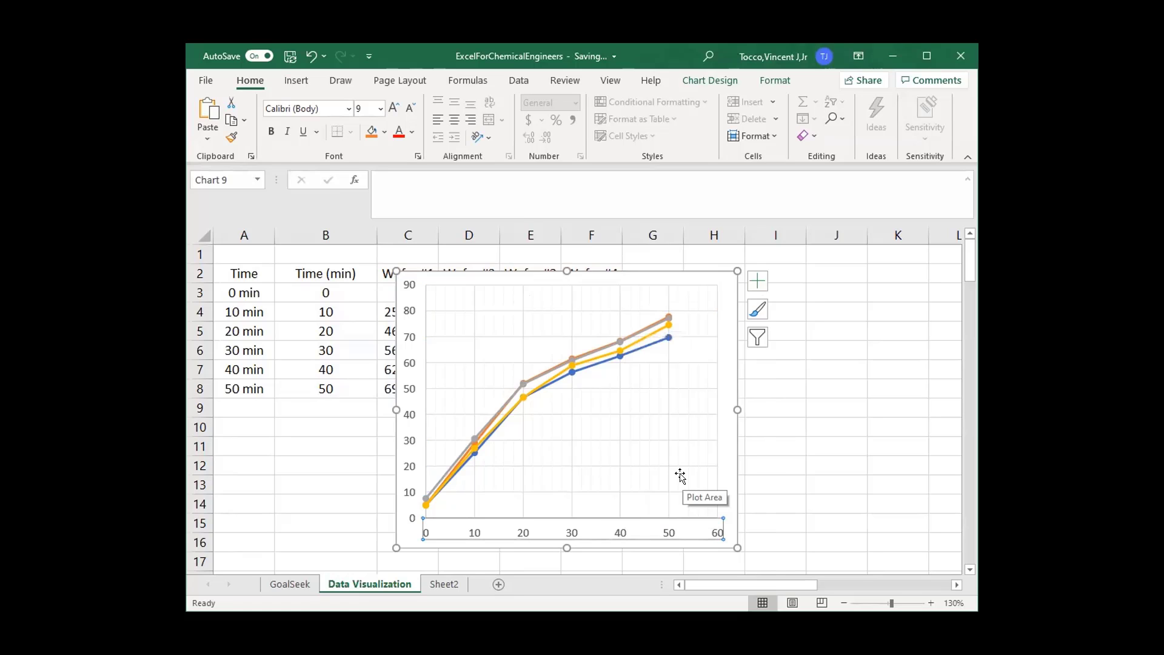
right_click(414, 468)
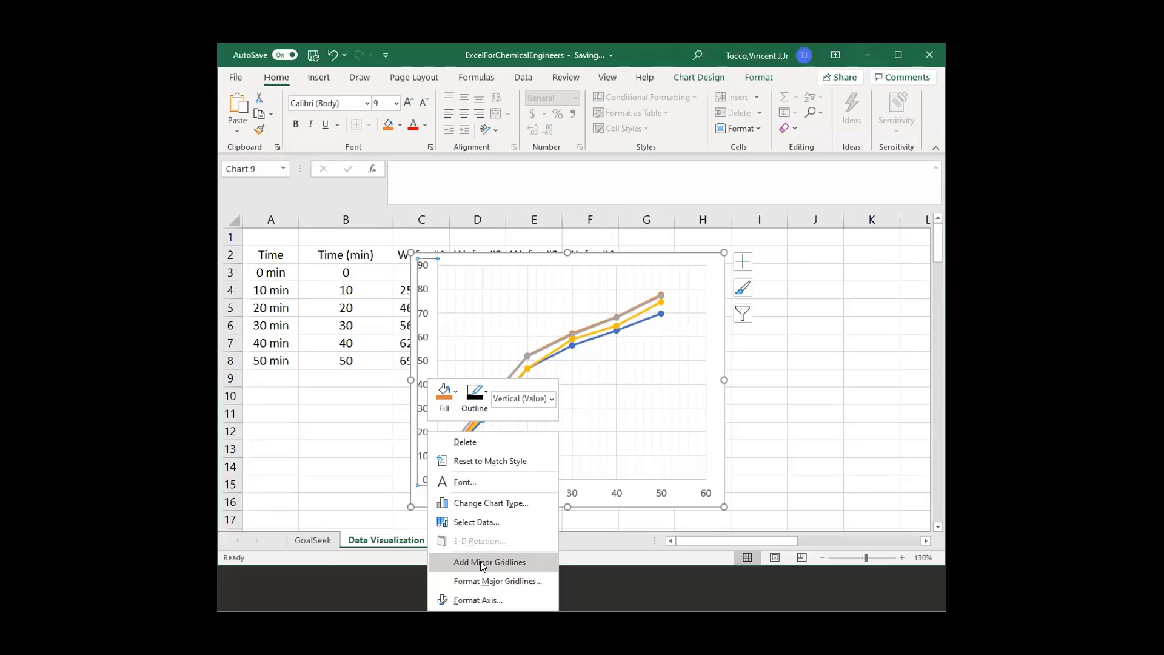
left_click(482, 562)
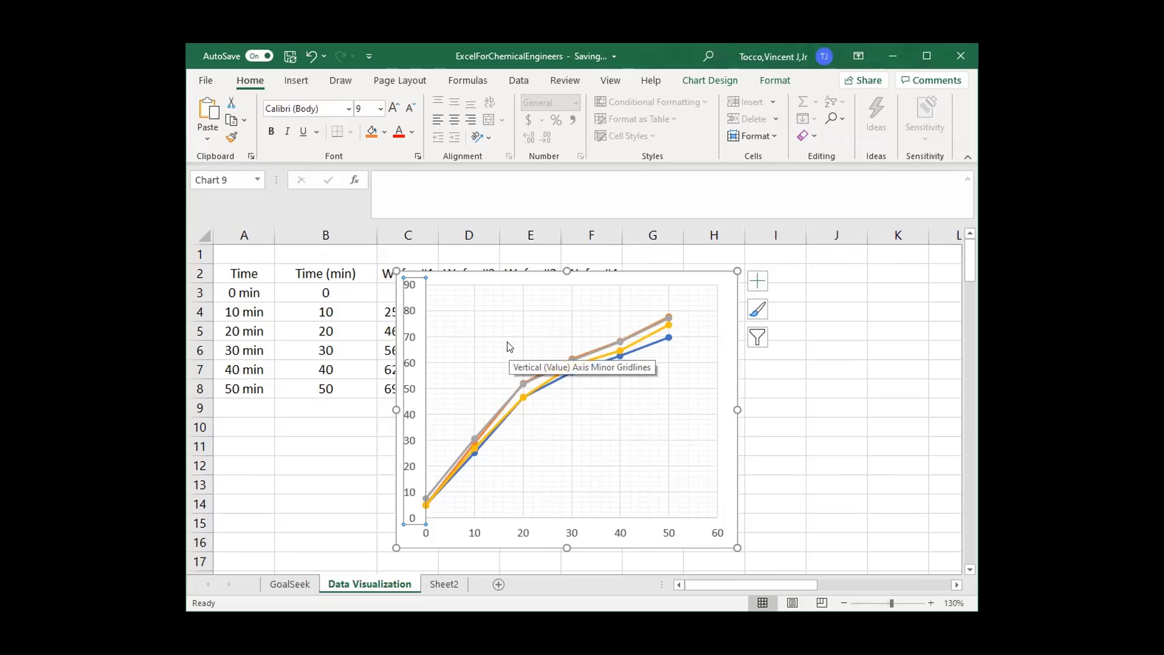
- Try a black outline on the minor gridlines, then revert it
left_click(561, 385)
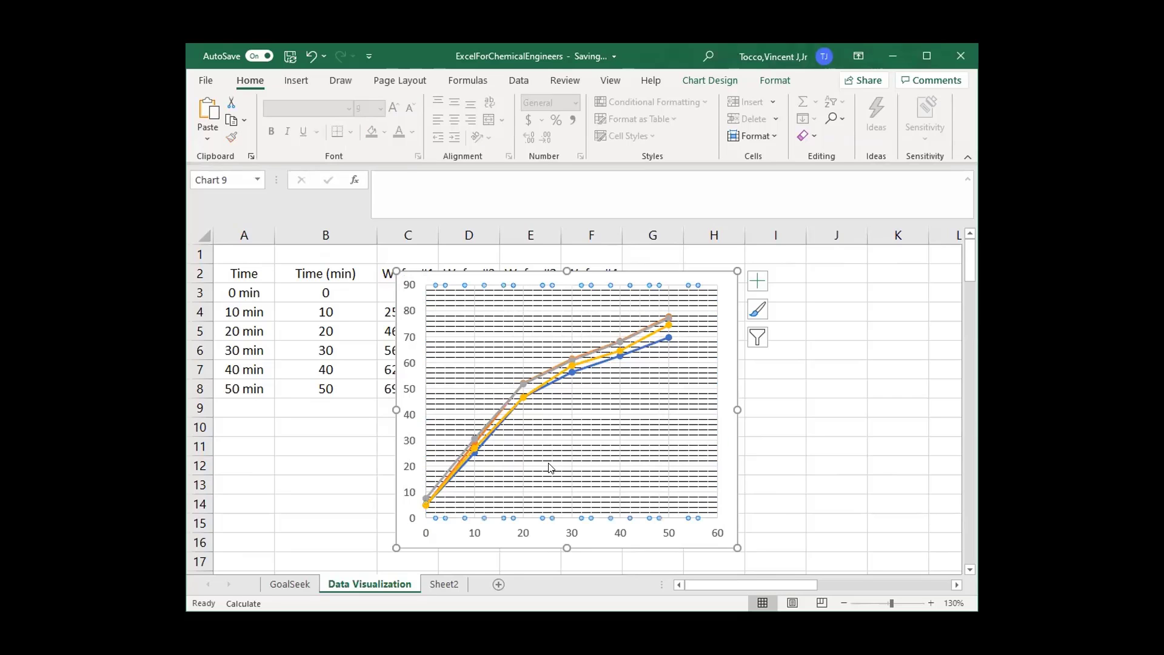
right_click(551, 467)
left_click(604, 424)
left_click(606, 191)
left_click(581, 492)
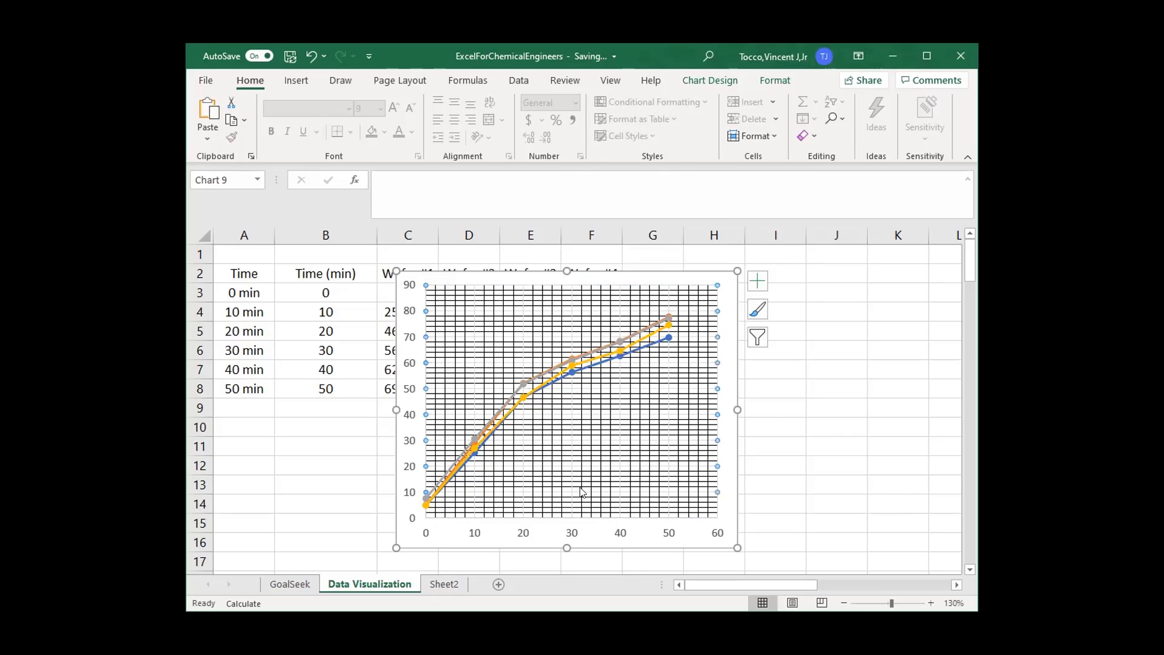
mouse_move(595, 369)
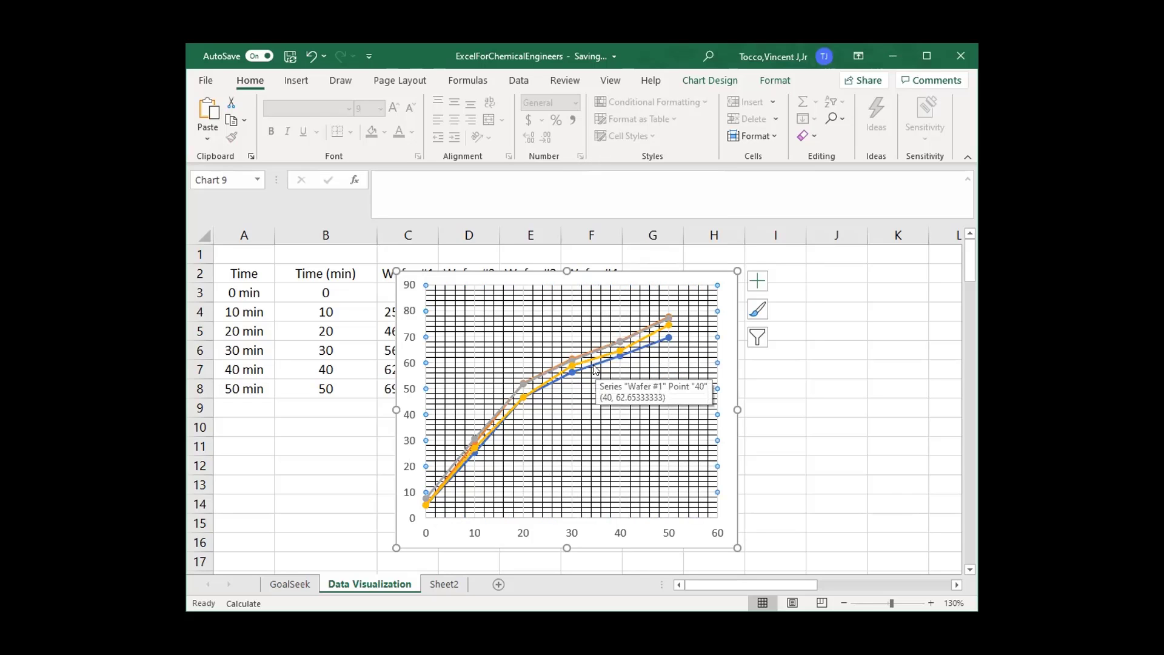
key("ctrl+z")
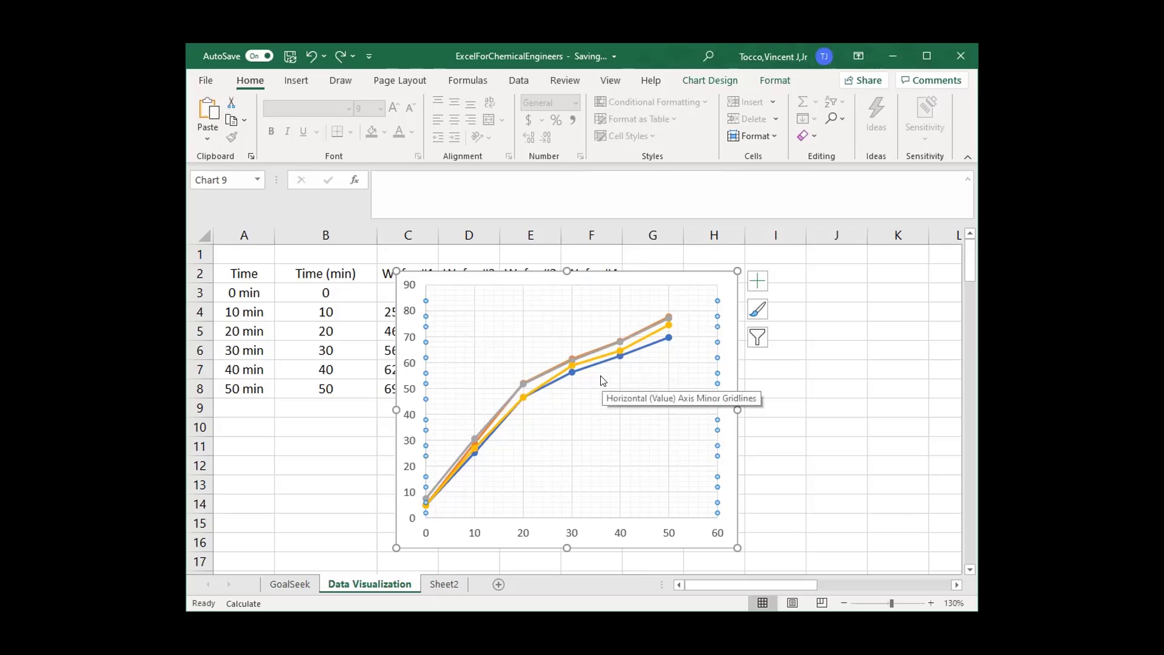
- Make the vertical axis line black with a 1½ pt weight
left_click(415, 367)
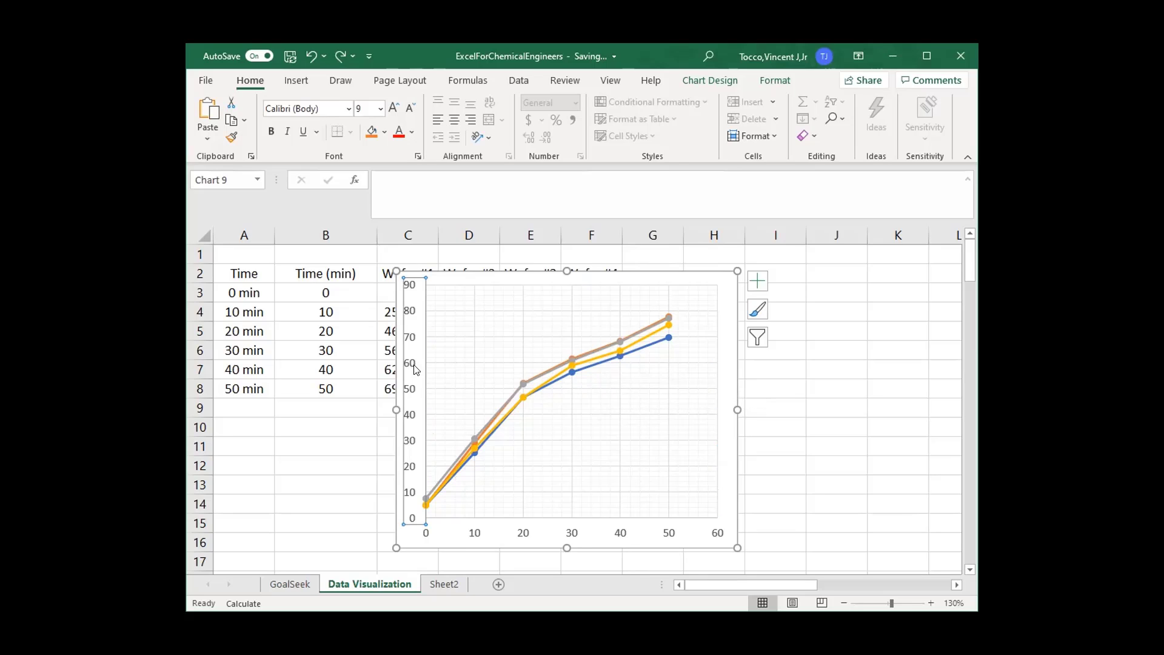
right_click(415, 417)
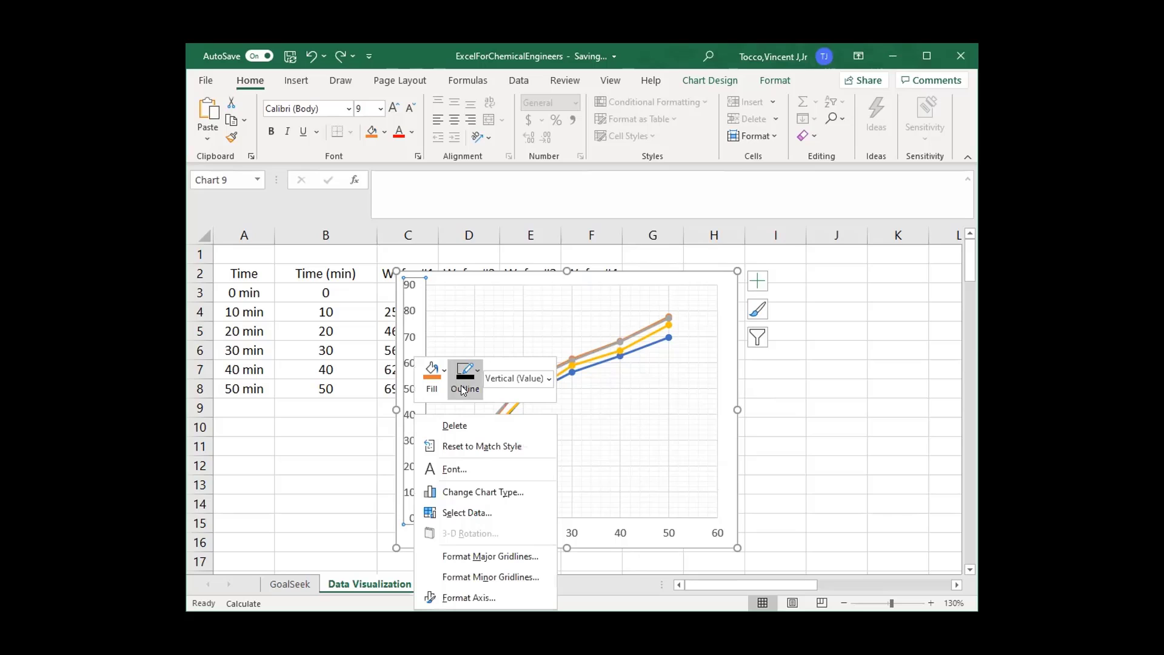
left_click(464, 388)
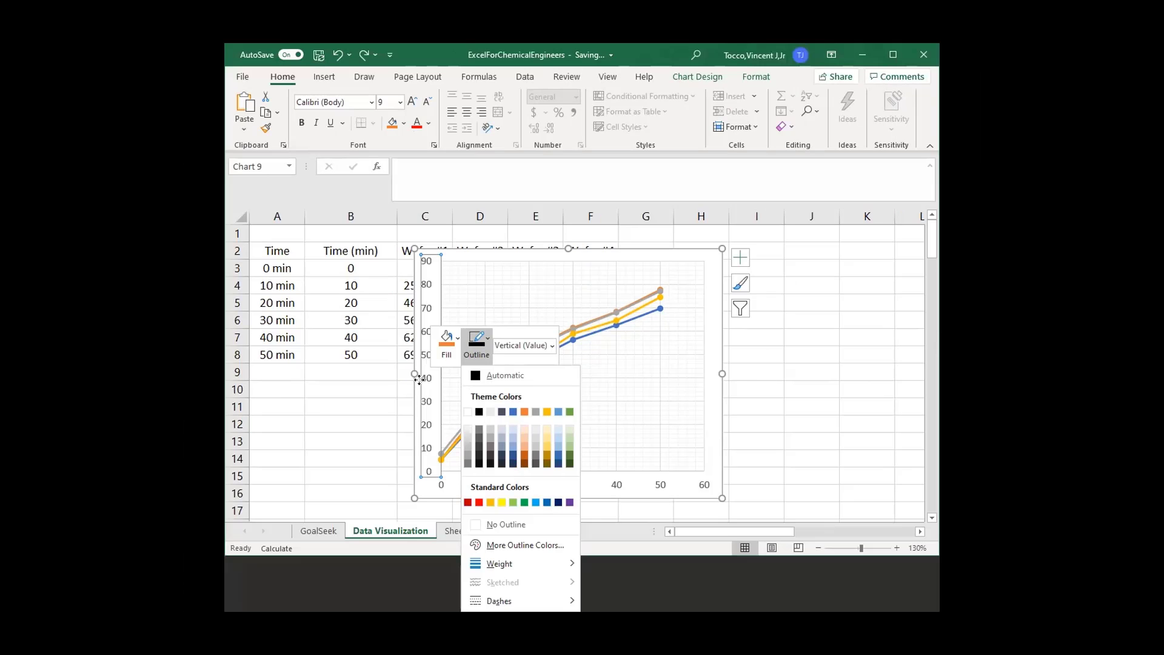
left_click(479, 412)
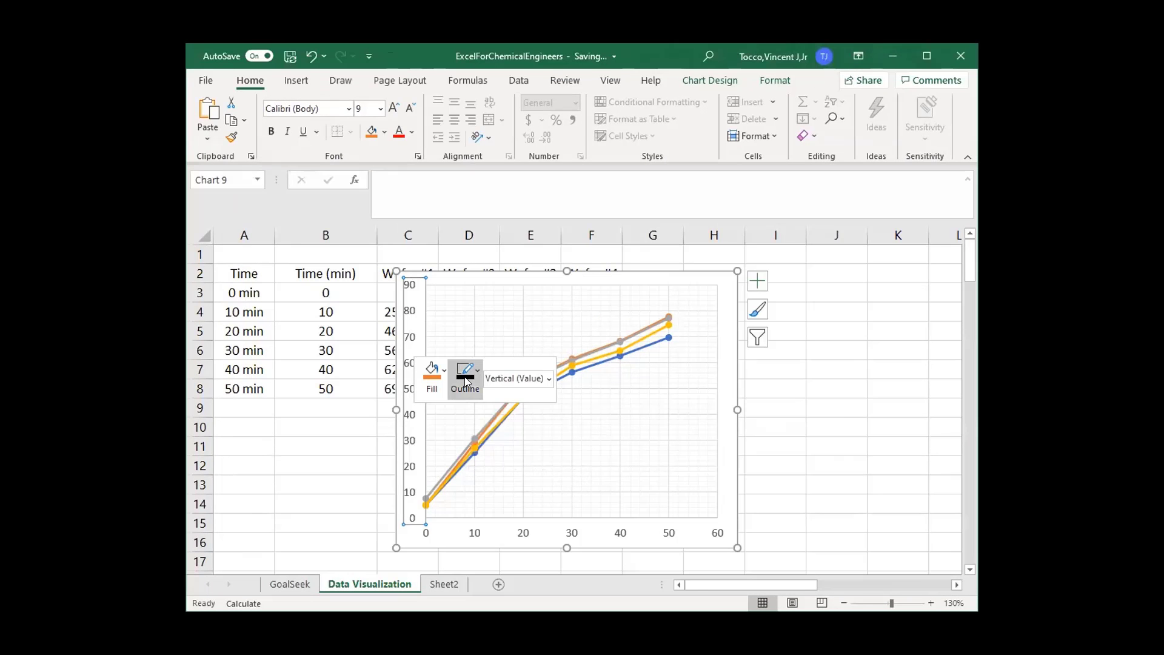
left_click(466, 381)
mouse_move(519, 561)
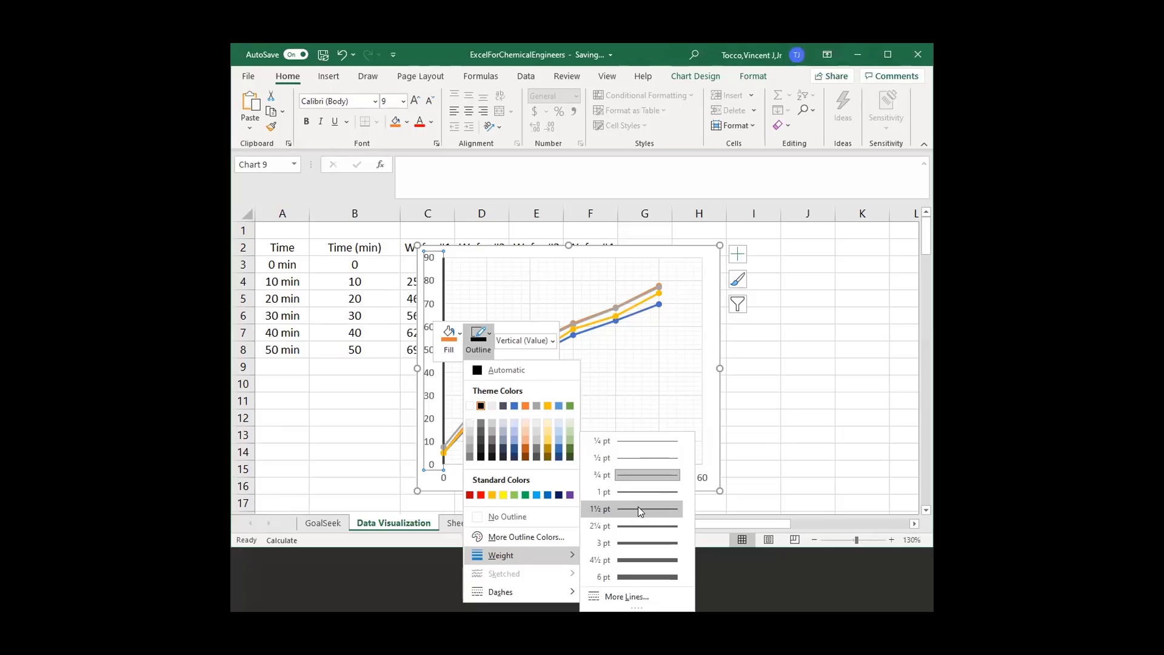
left_click(638, 508)
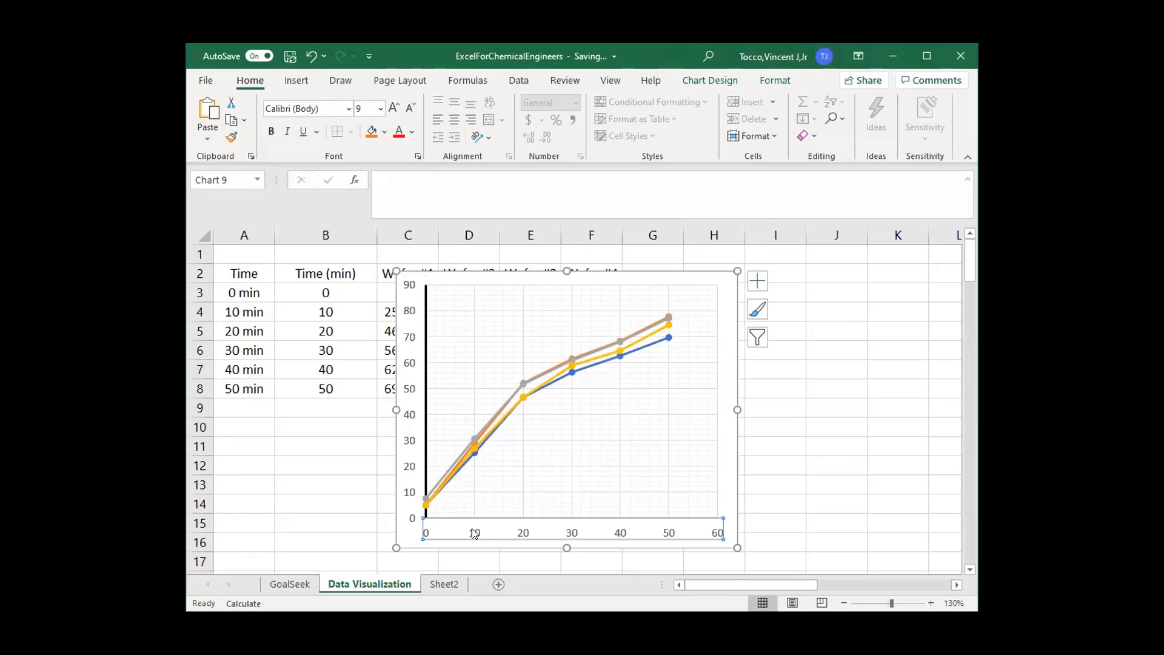
- Give the horizontal axis line a 1½ pt weight
right_click(474, 533)
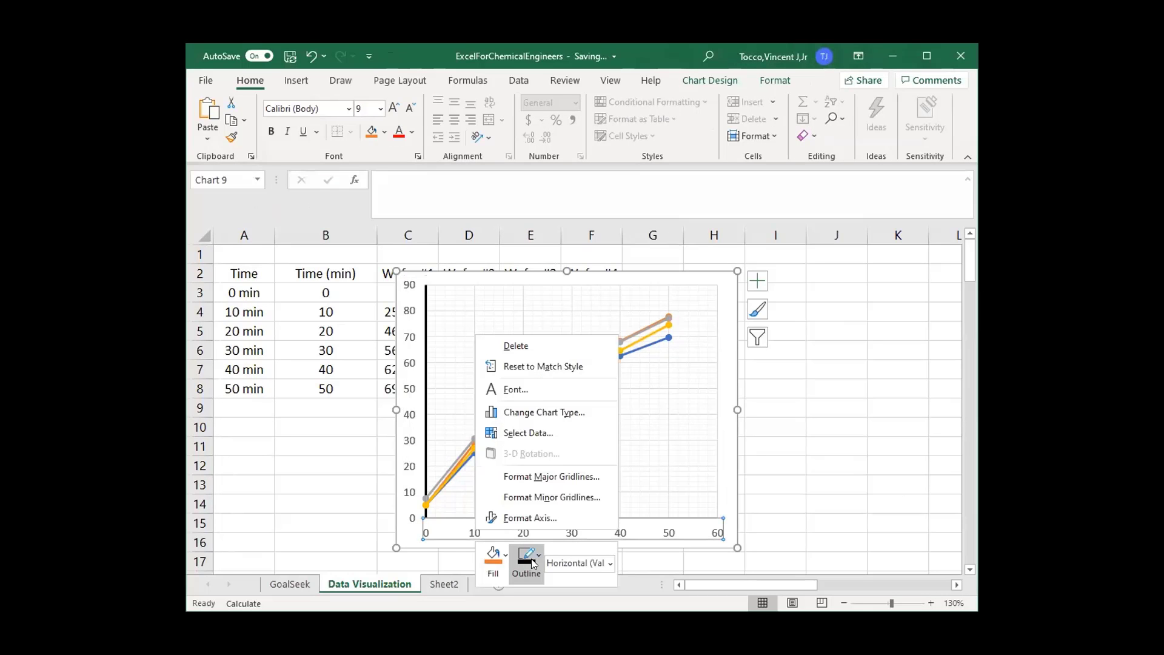
left_click(534, 564)
mouse_move(551, 490)
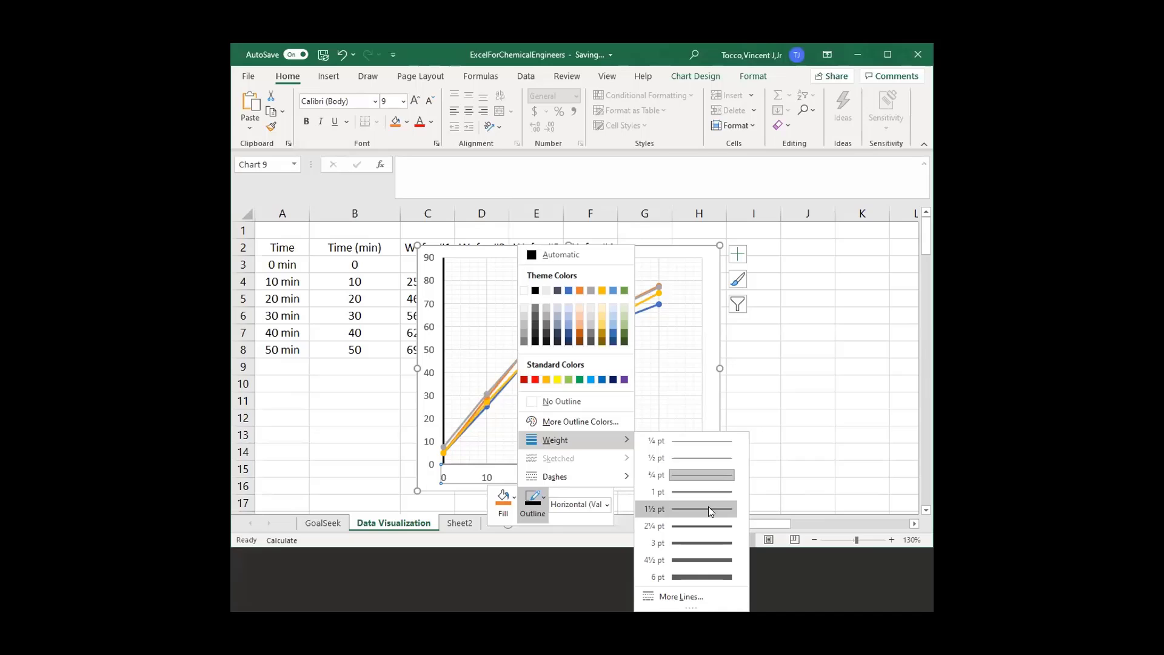
left_click(708, 507)
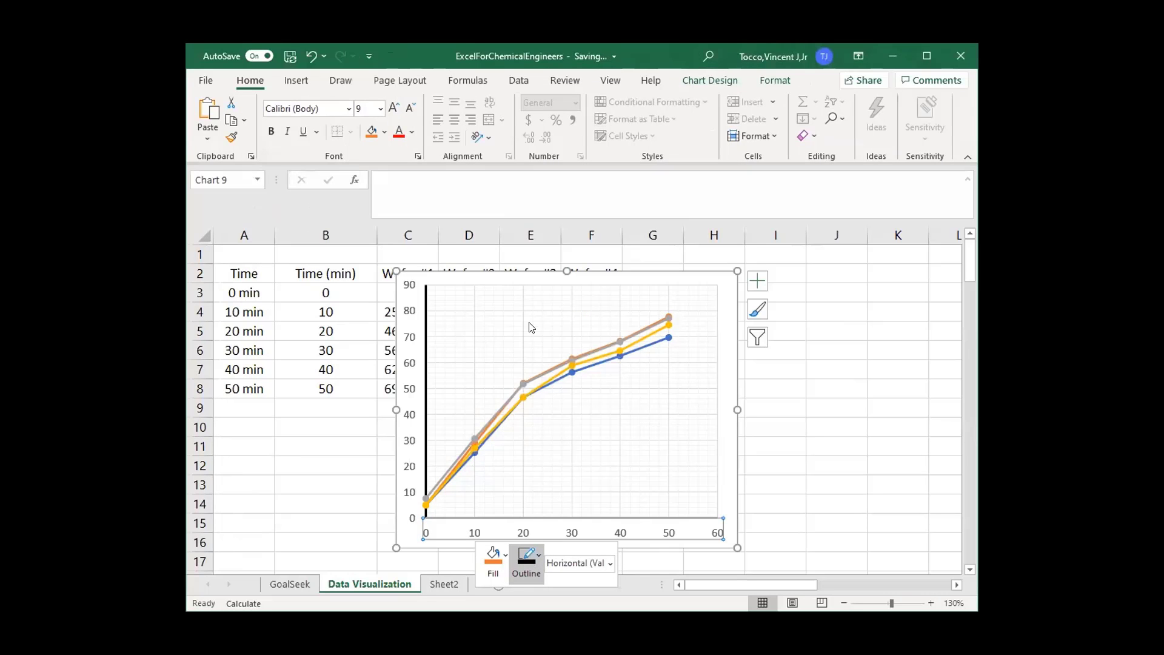
left_click(534, 564)
- Turn the horizontal axis black and outline the plot area in black at 1½ pt
left_click(528, 323)
left_click(714, 285)
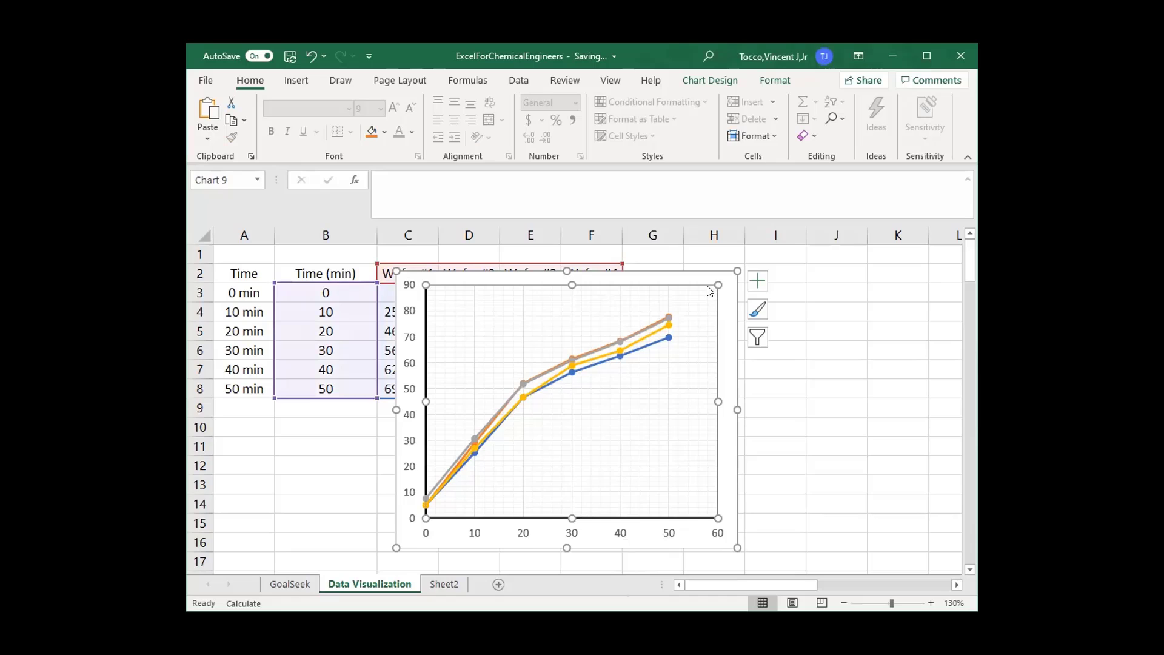
right_click(715, 286)
left_click(713, 284)
right_click(718, 285)
left_click(768, 246)
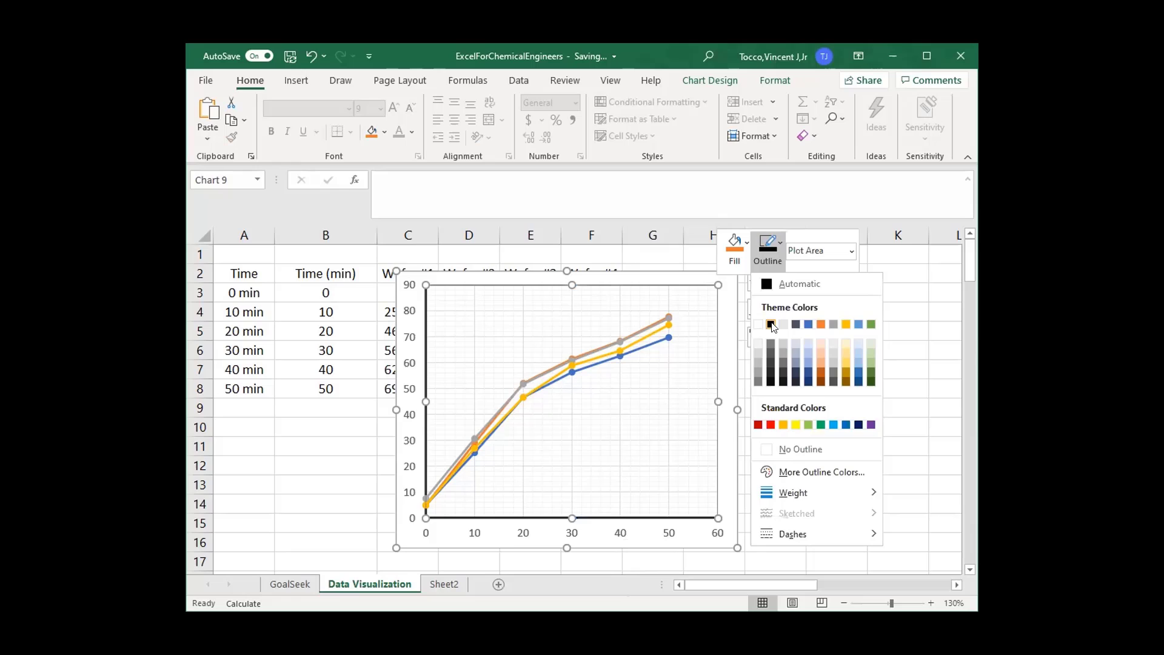
left_click(772, 326)
left_click(768, 263)
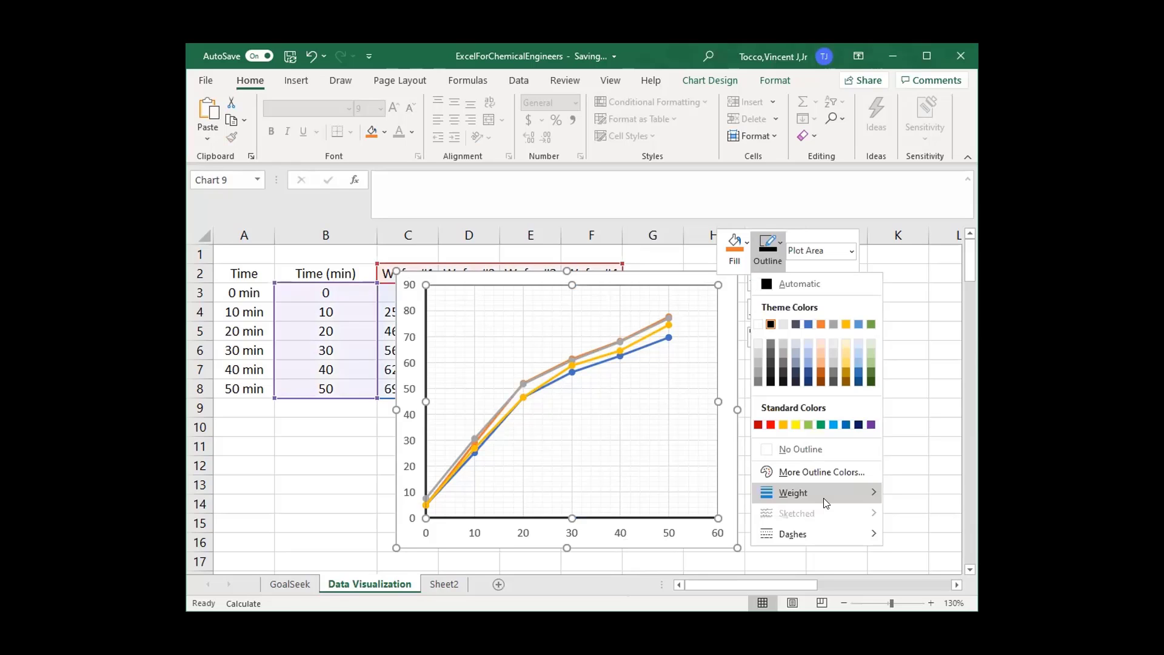
mouse_move(793, 492)
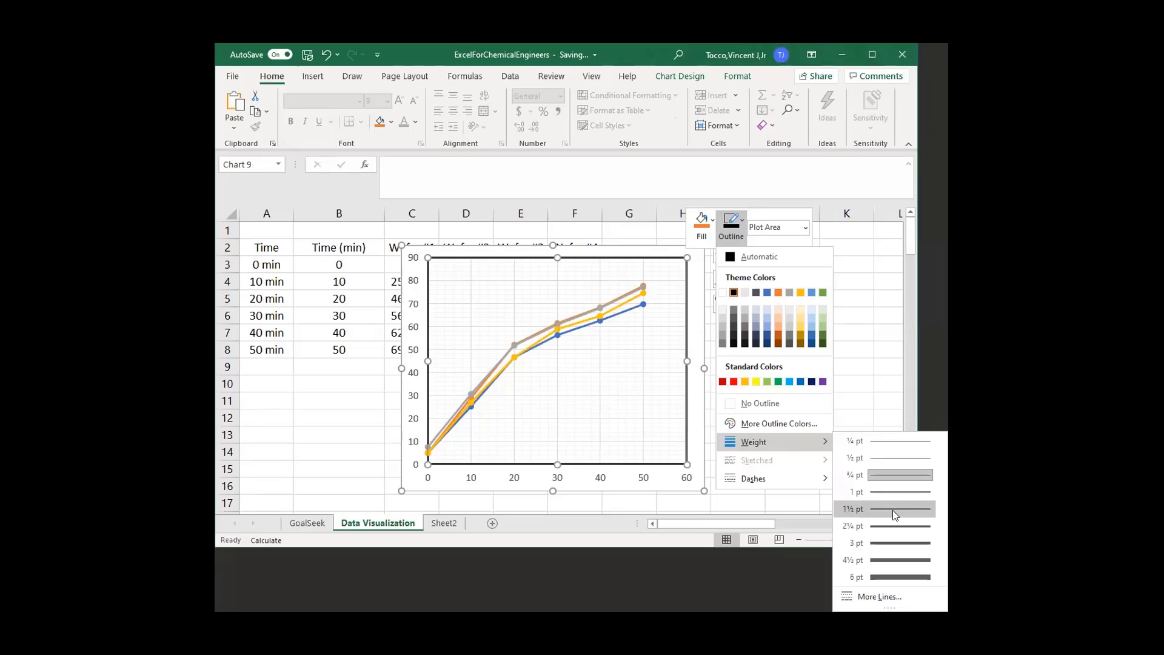
left_click(893, 511)
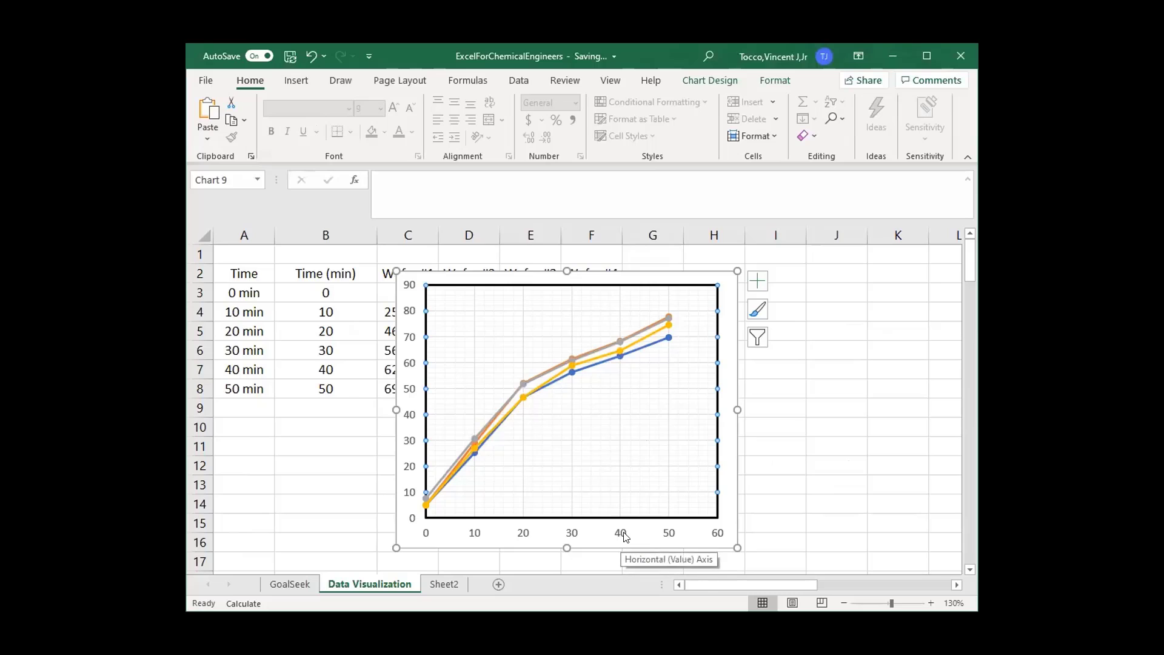
left_click(625, 537)
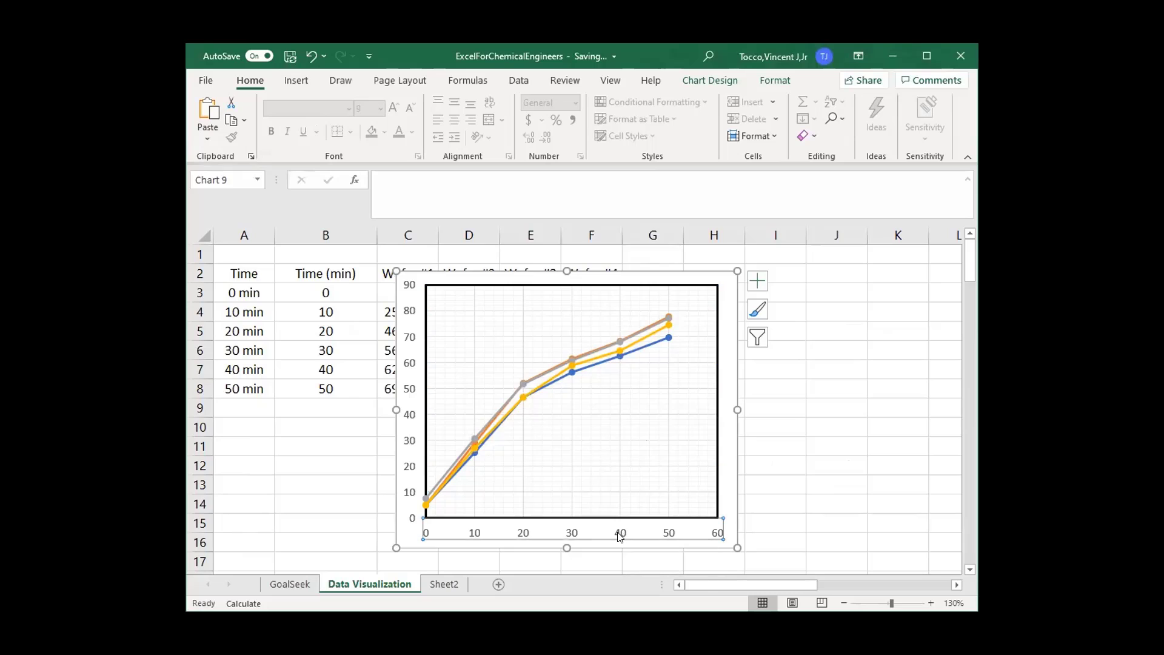
- Turn on axis titles and label the vertical axis 'Wafer Thickenss (mm)'
left_click(761, 285)
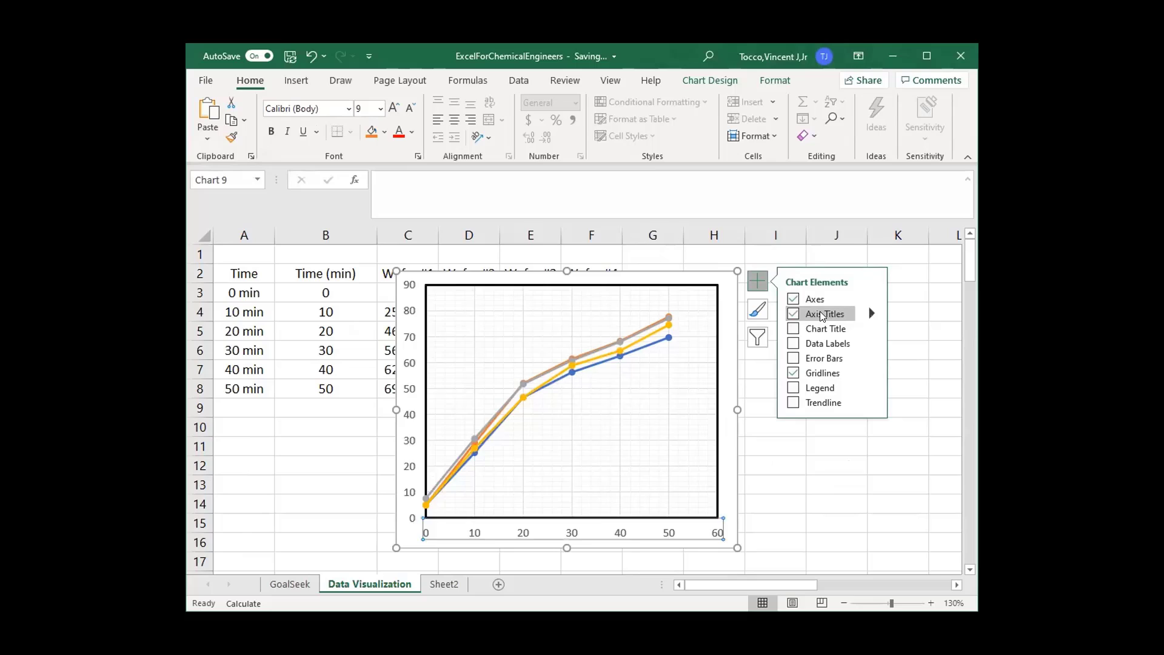
left_click(418, 379)
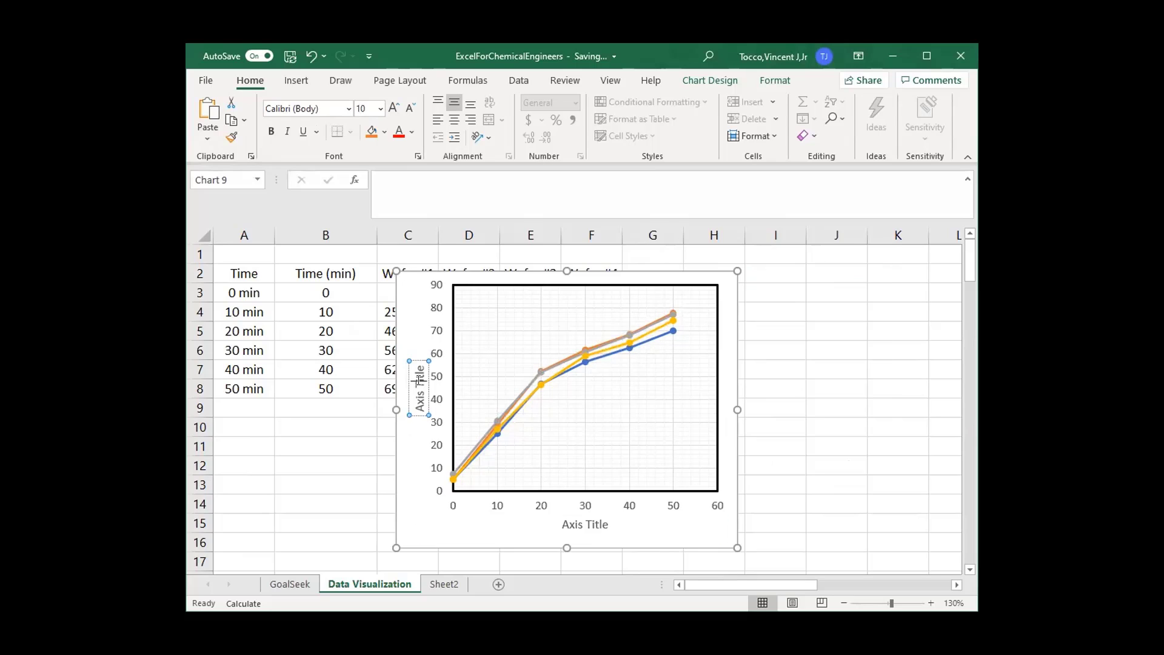
triple_click(419, 379)
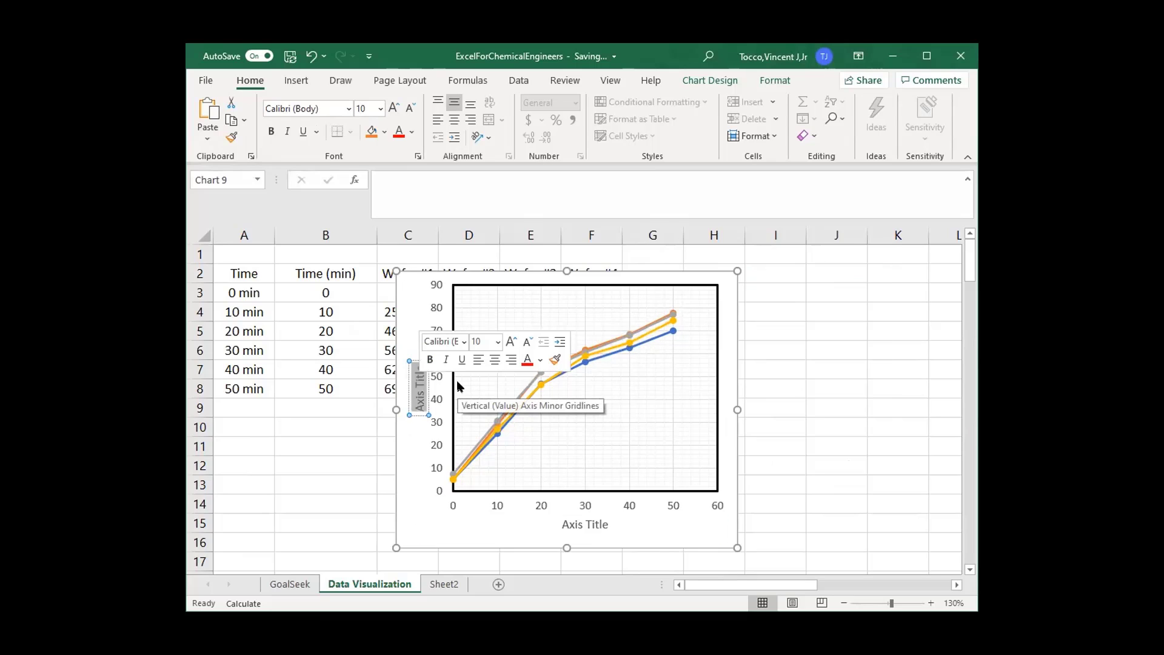
type("Wa")
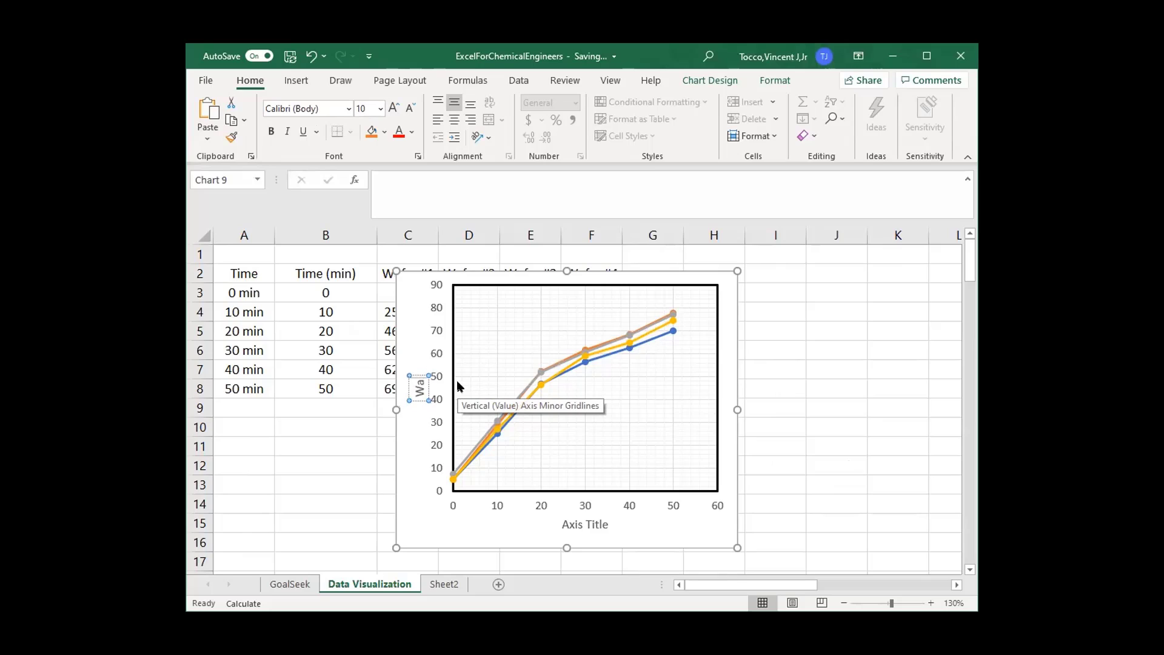
type("fer Thic")
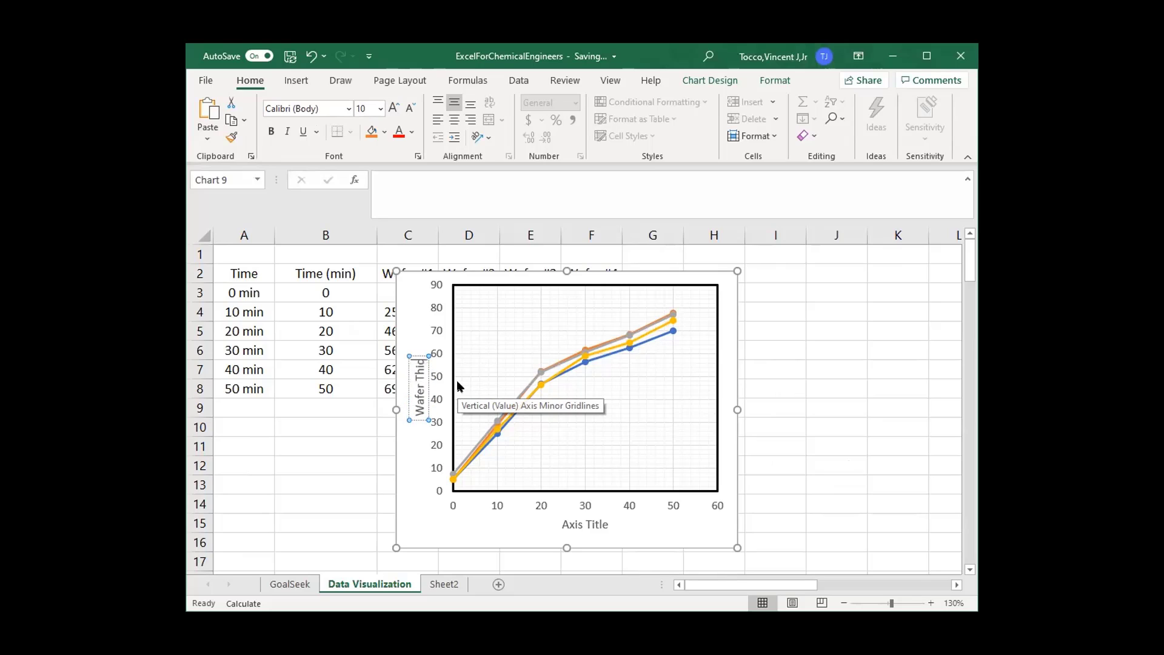
type("kens")
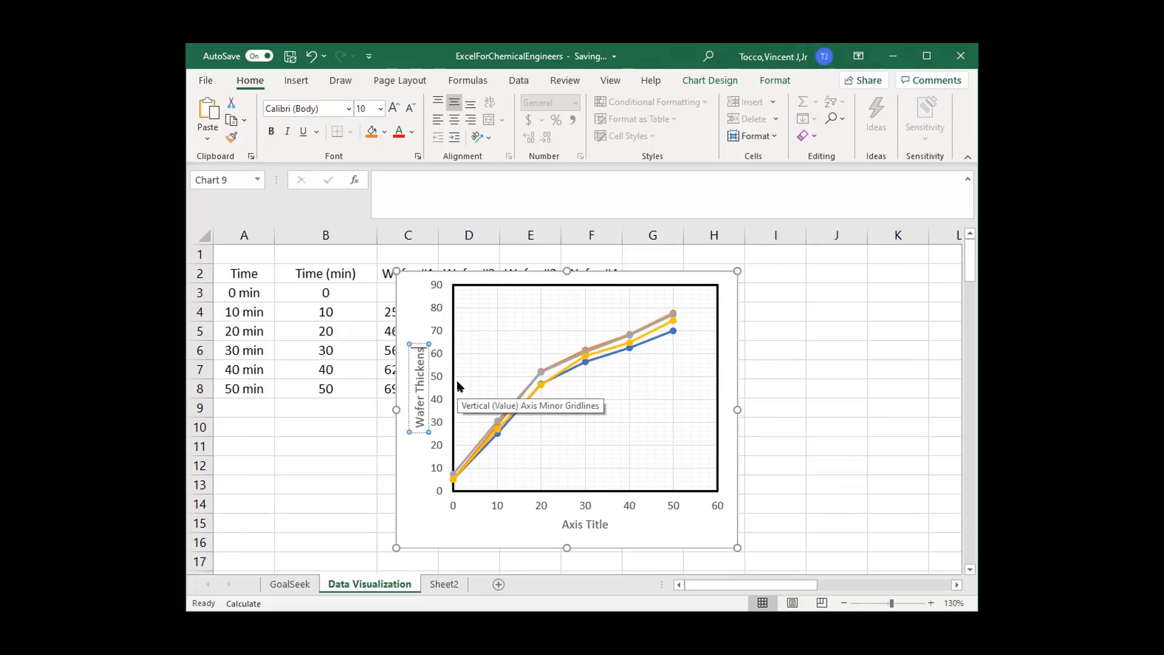
key("BackSpace")
key("BackSpace")
key("BackSpace")
type("ness (")
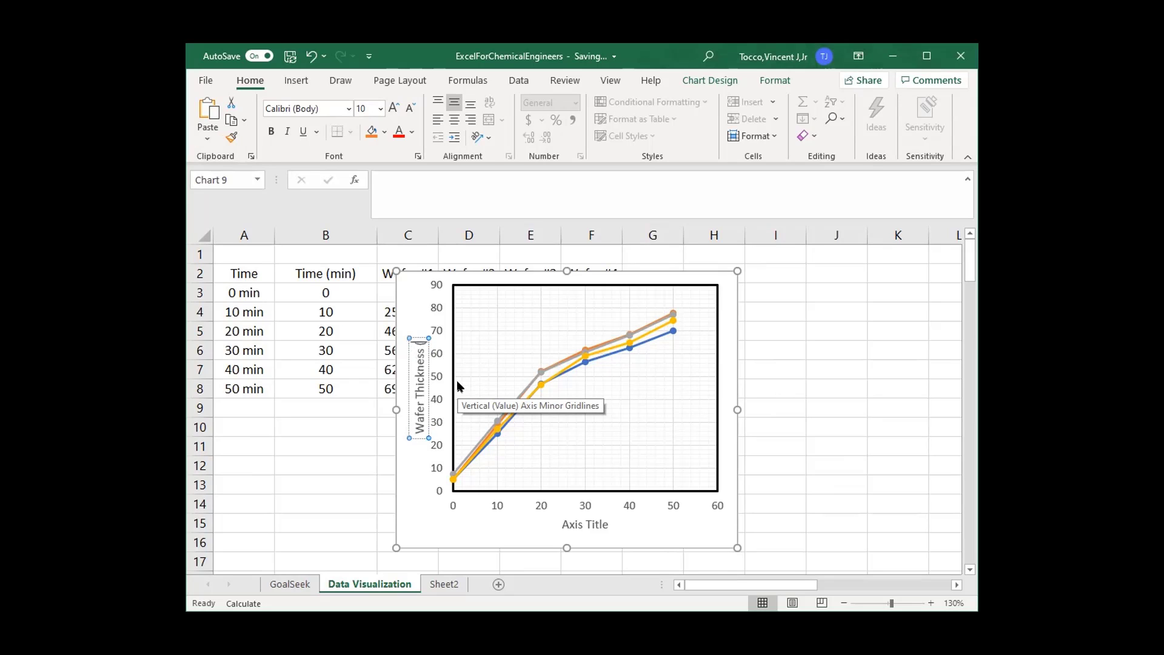
type("mm)")
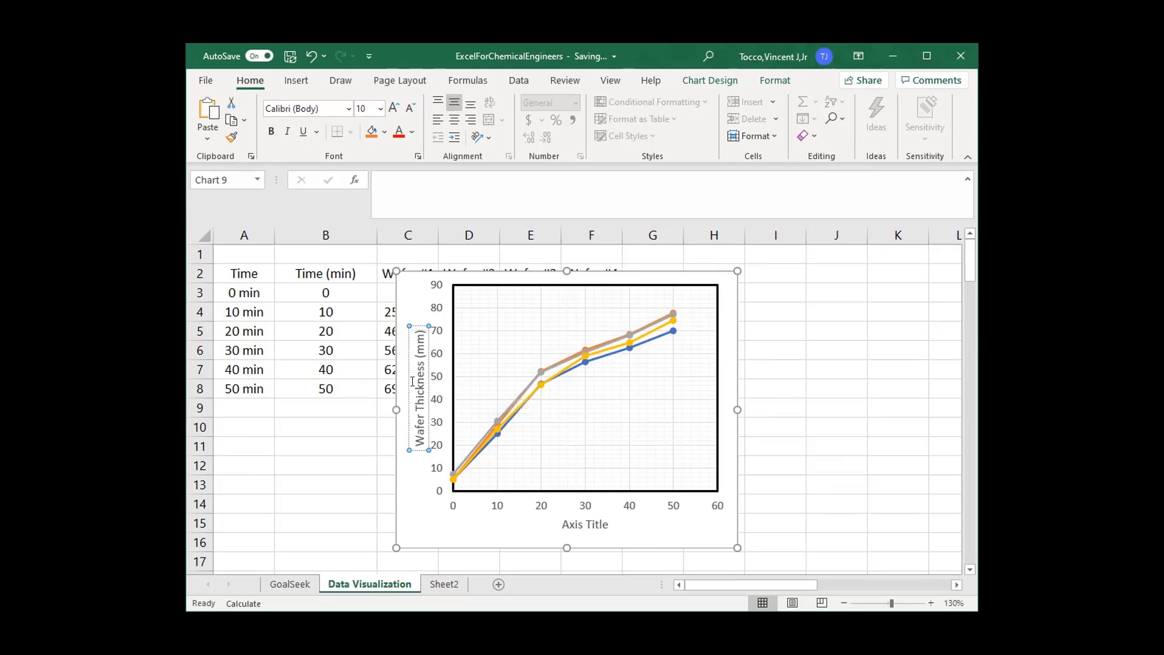
- Set the vertical axis title to Times New Roman, size 12
triple_click(419, 382)
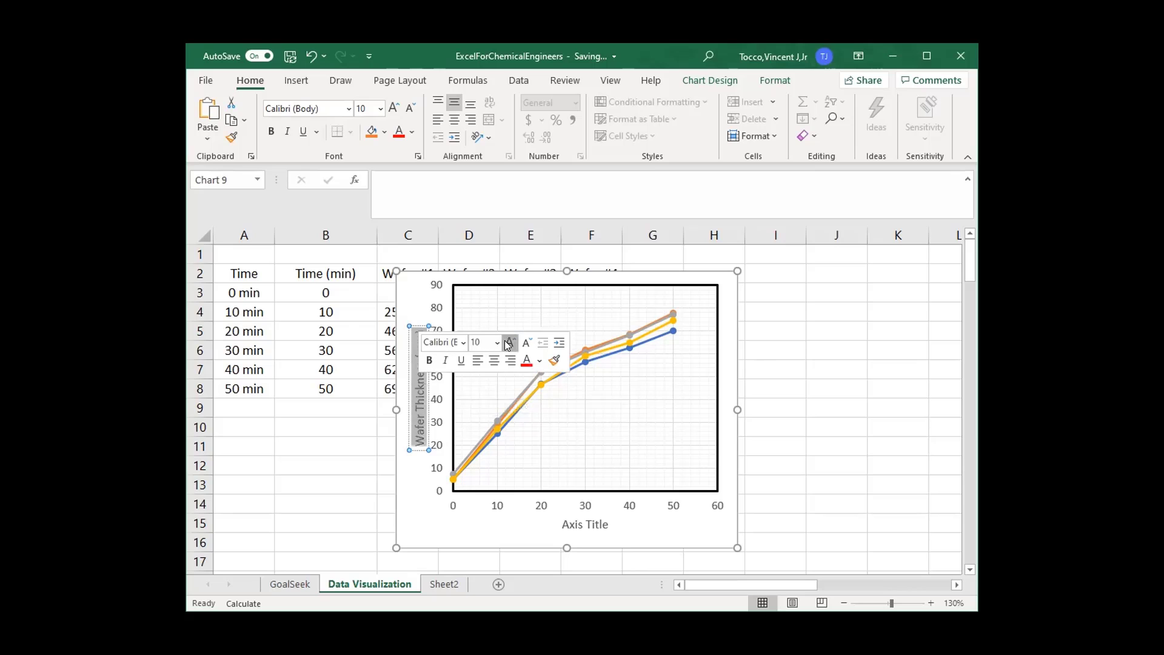
left_click(509, 343)
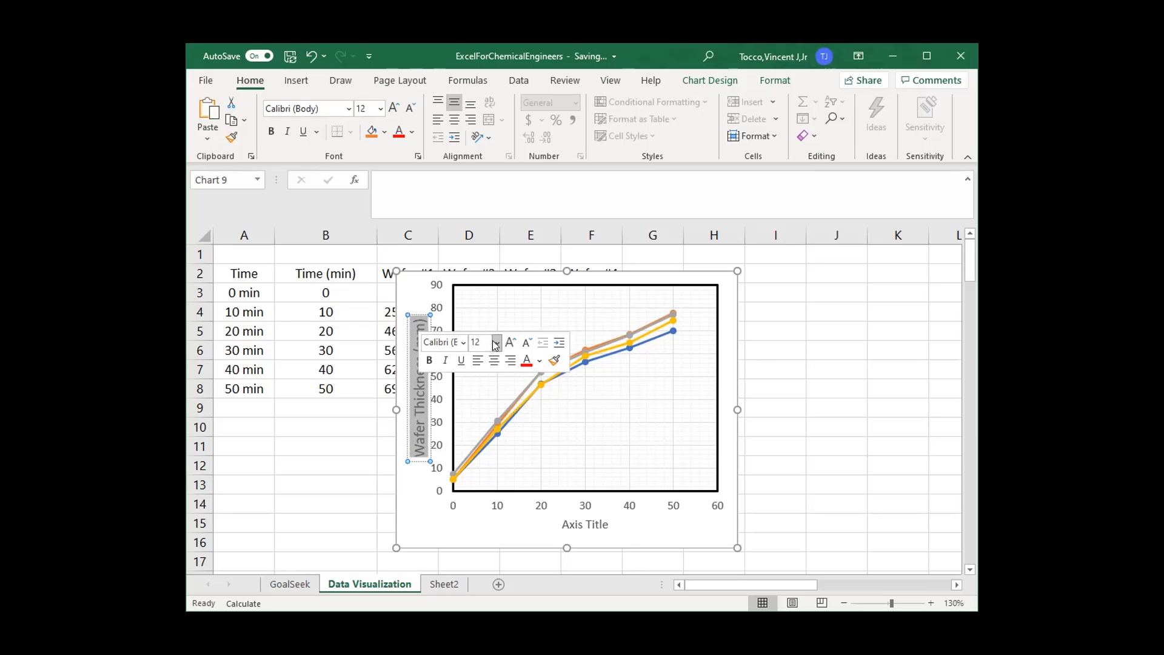
left_click(496, 345)
left_click(495, 344)
left_click(463, 342)
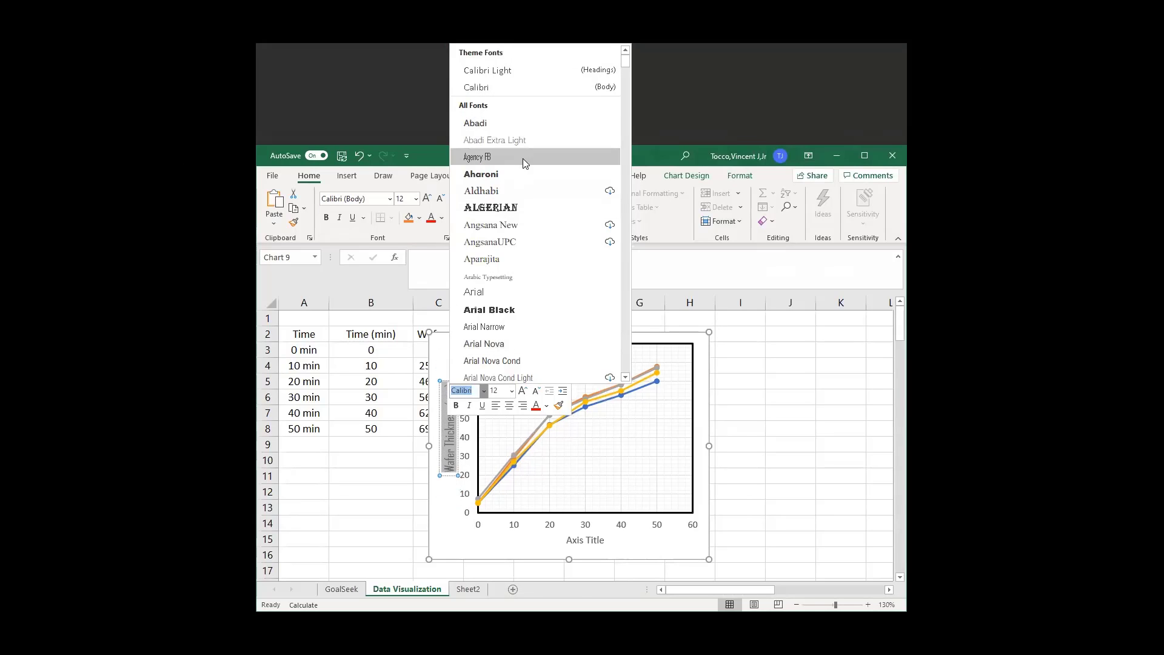
scroll(524, 150, "down", 20)
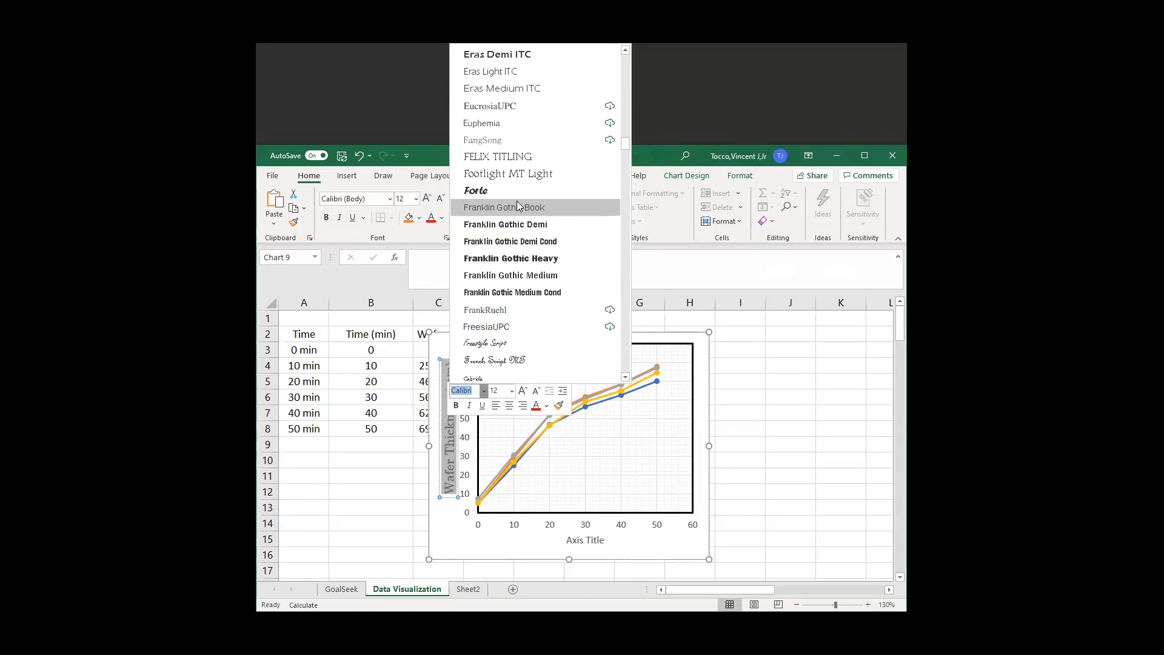
scroll(520, 228, "down", 20)
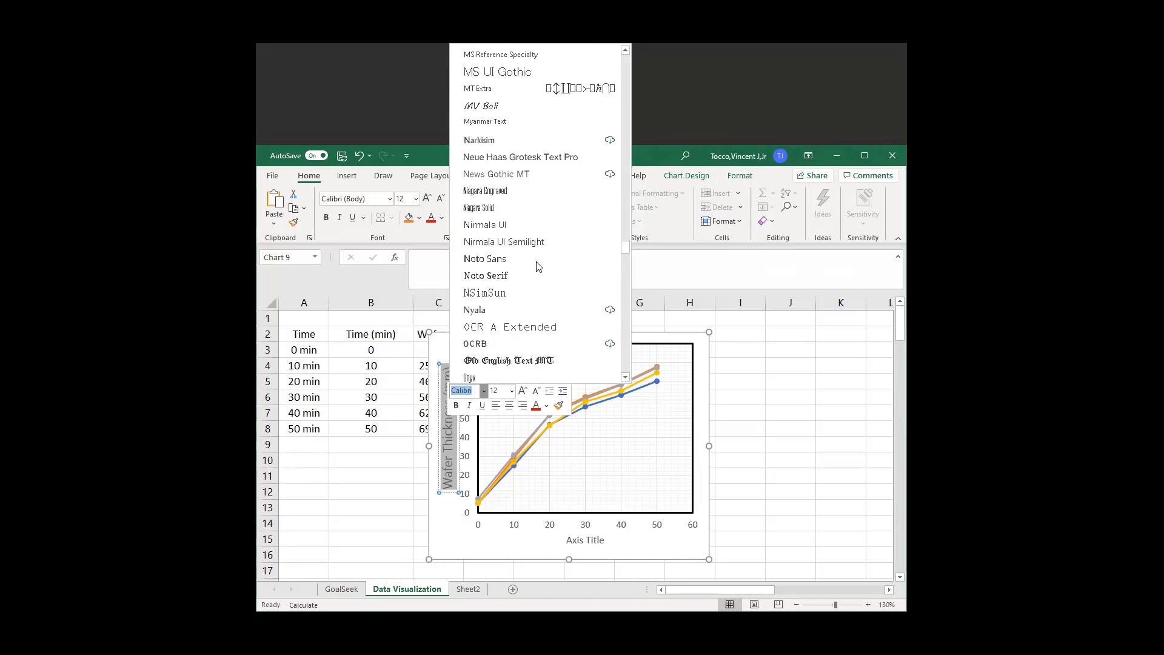
scroll(536, 275, "down", 20)
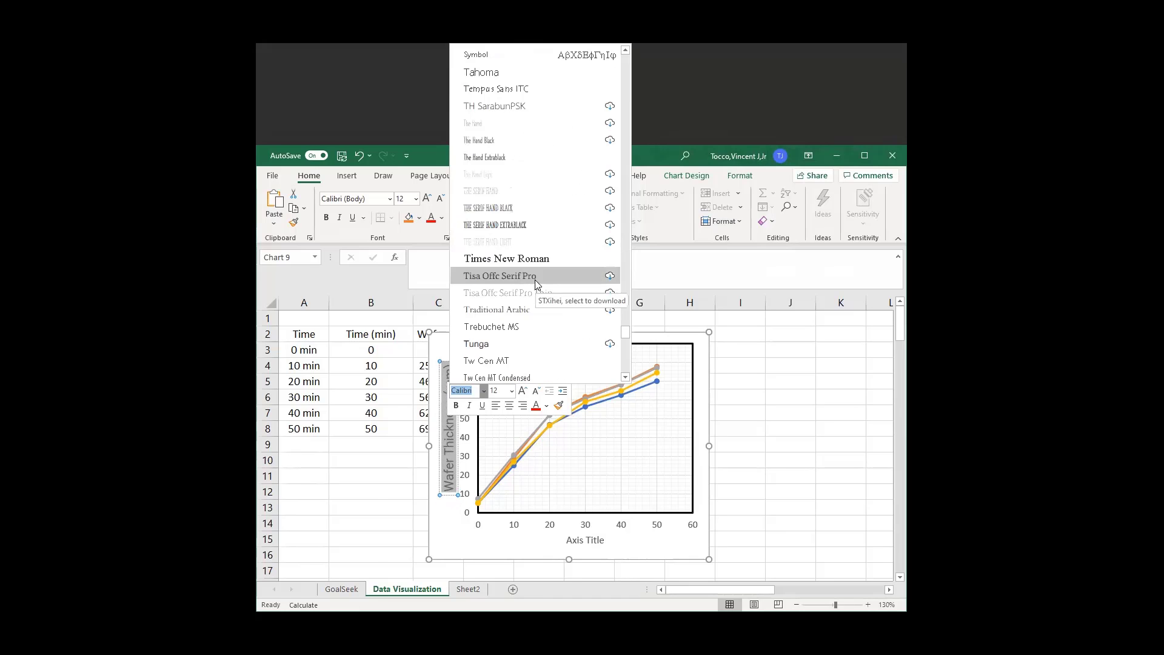
left_click(535, 278)
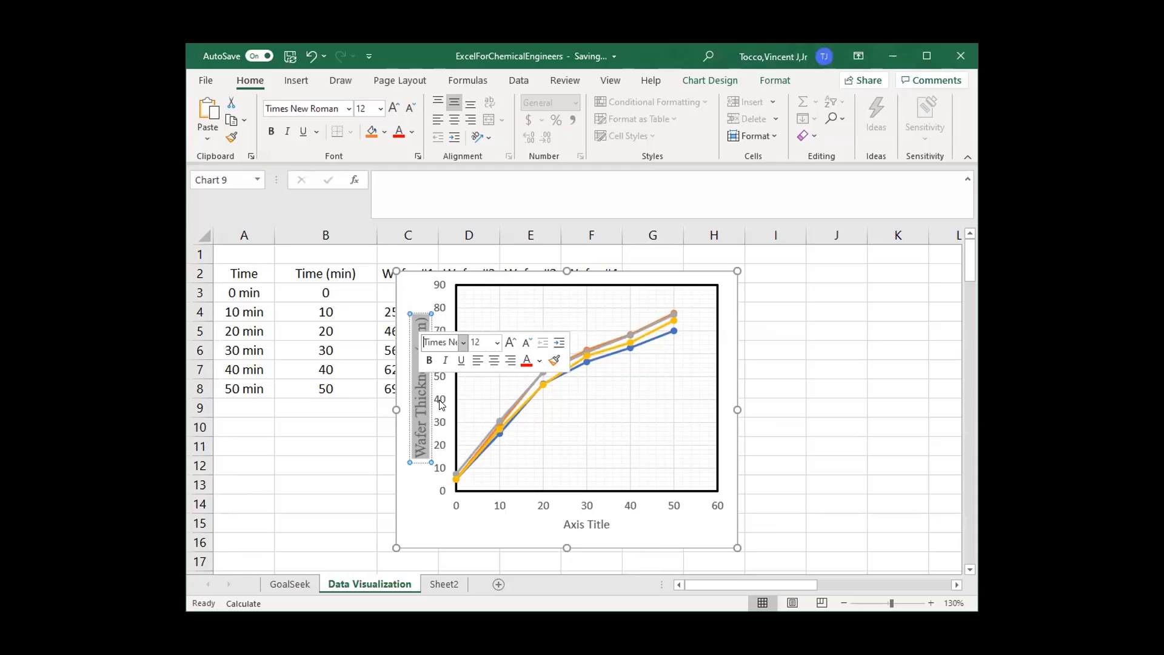
- Set the vertical axis labels' font to Times New Roman in the Font dialog
right_click(441, 405)
left_click(489, 453)
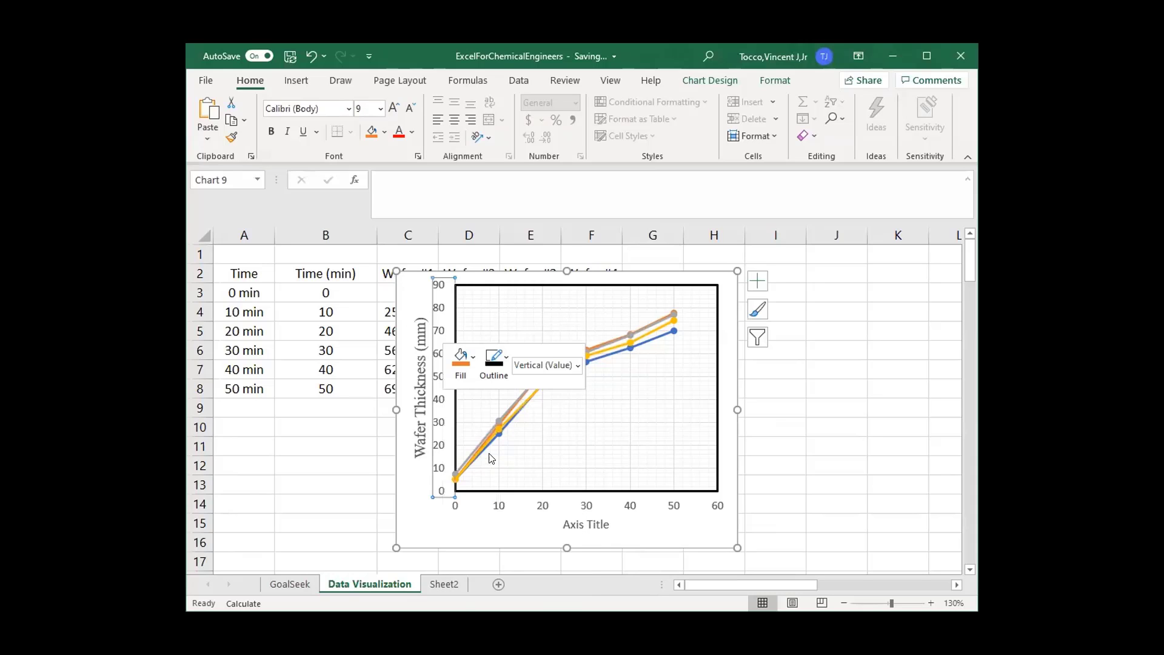
left_click(560, 281)
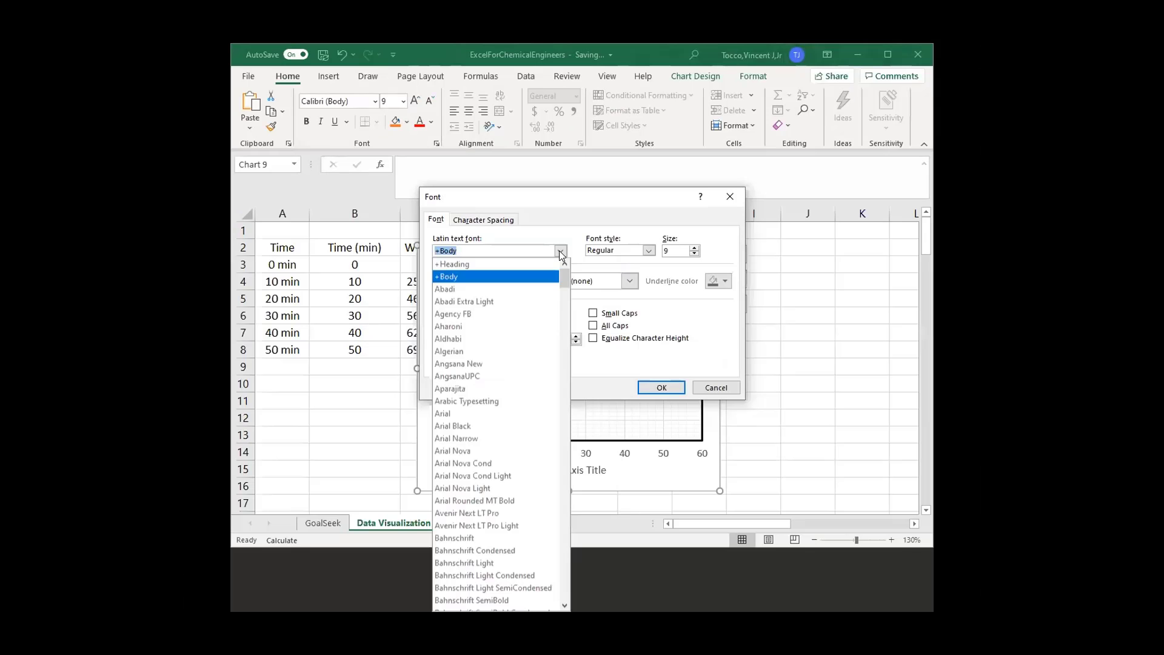
scroll(526, 327, "down", 20)
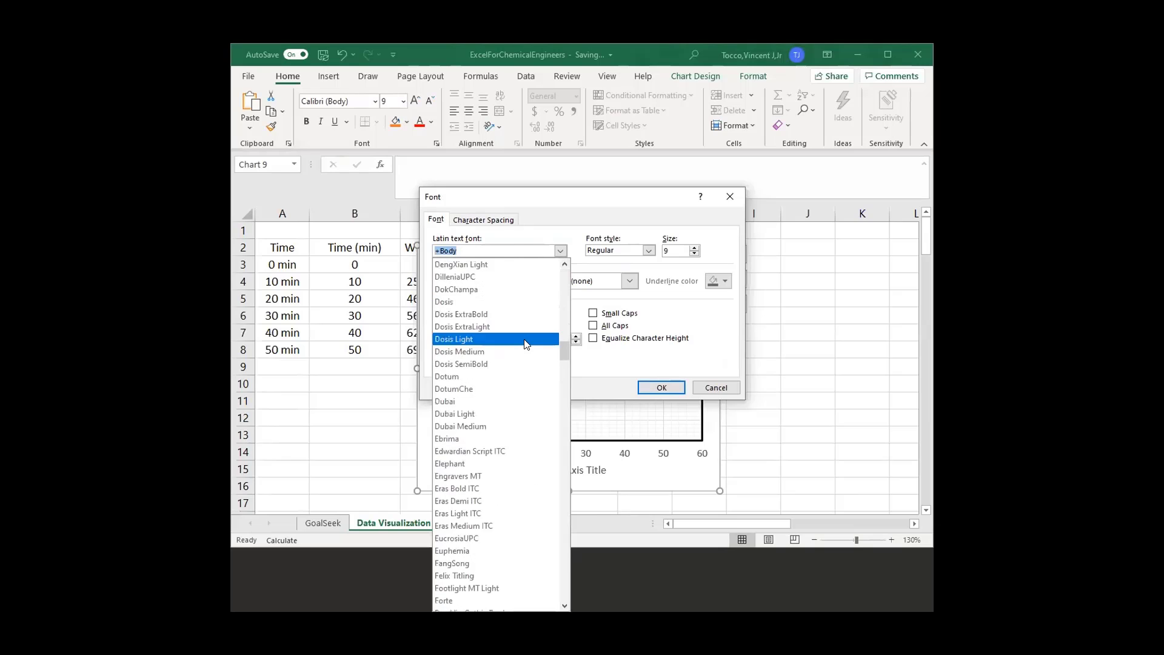
type("Times New Roman")
key("Return")
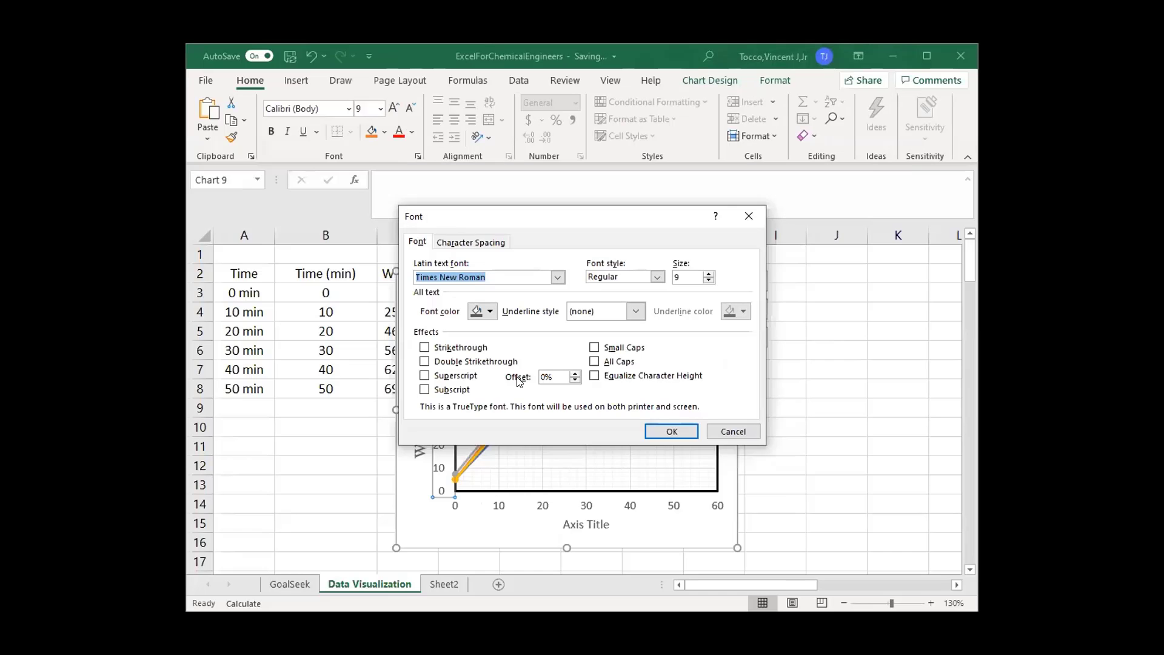
left_click(490, 312)
key("shift+Tab")
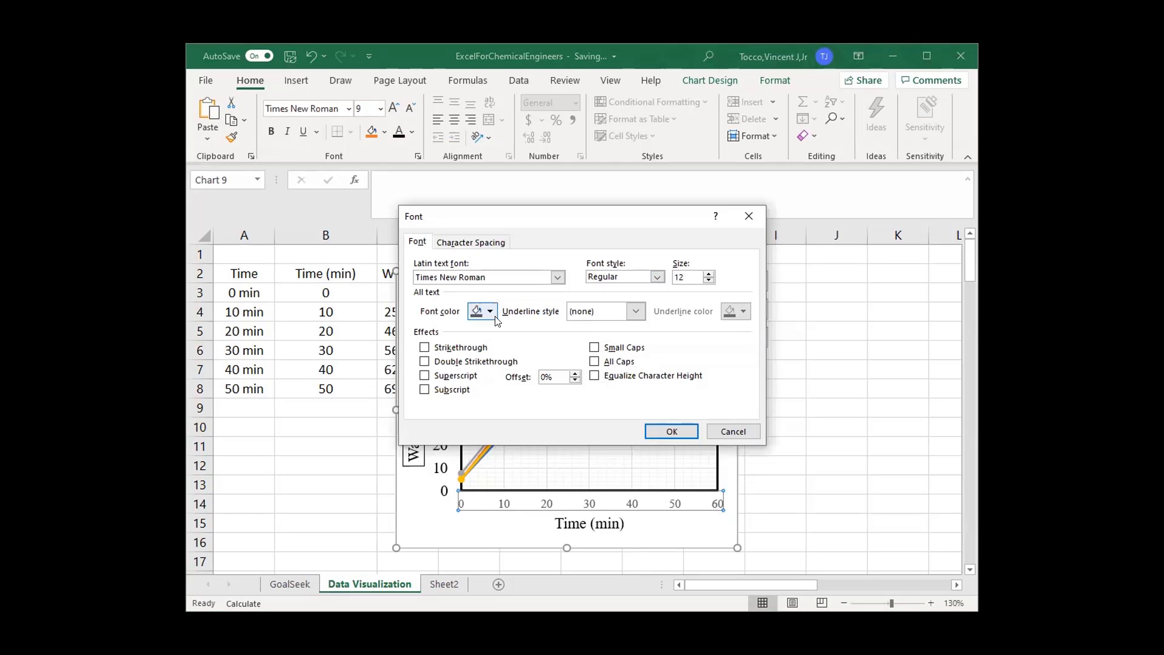
left_click(671, 431)
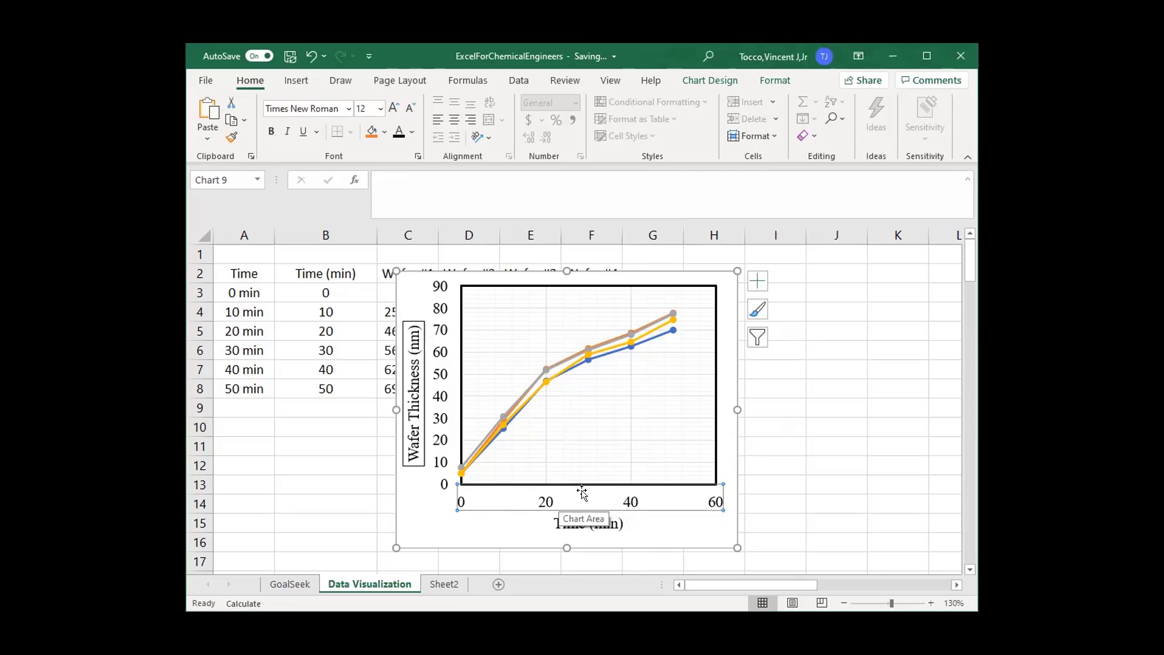
- In Format Axis for the time axis, try major units of 10, then 5
right_click(638, 502)
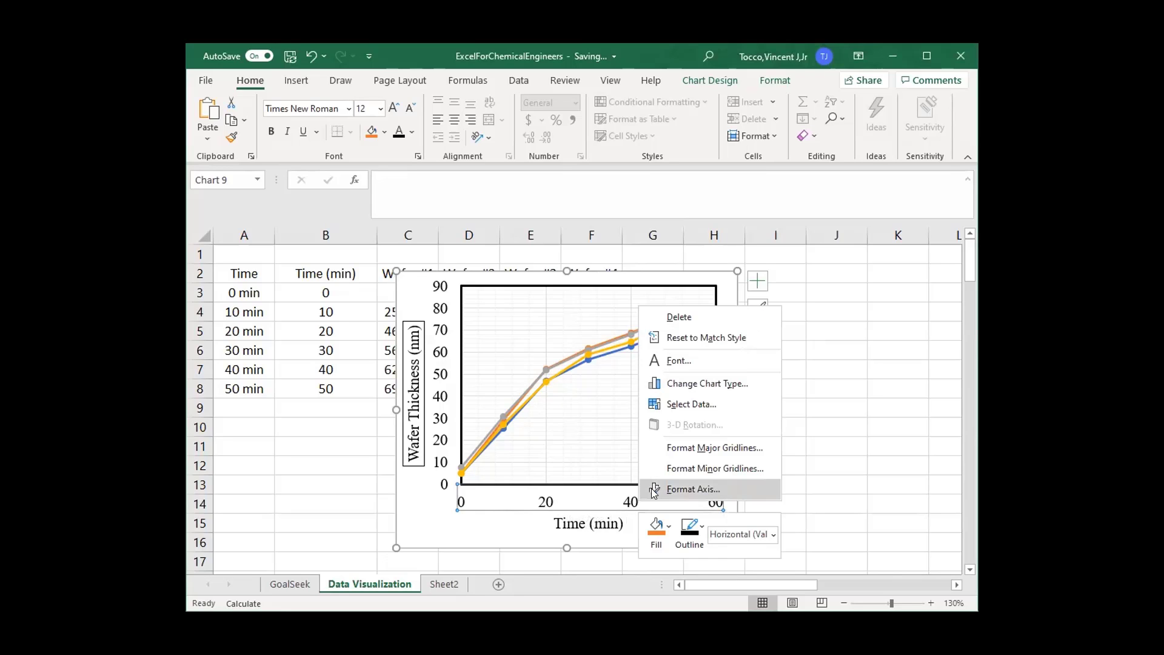
left_click(688, 490)
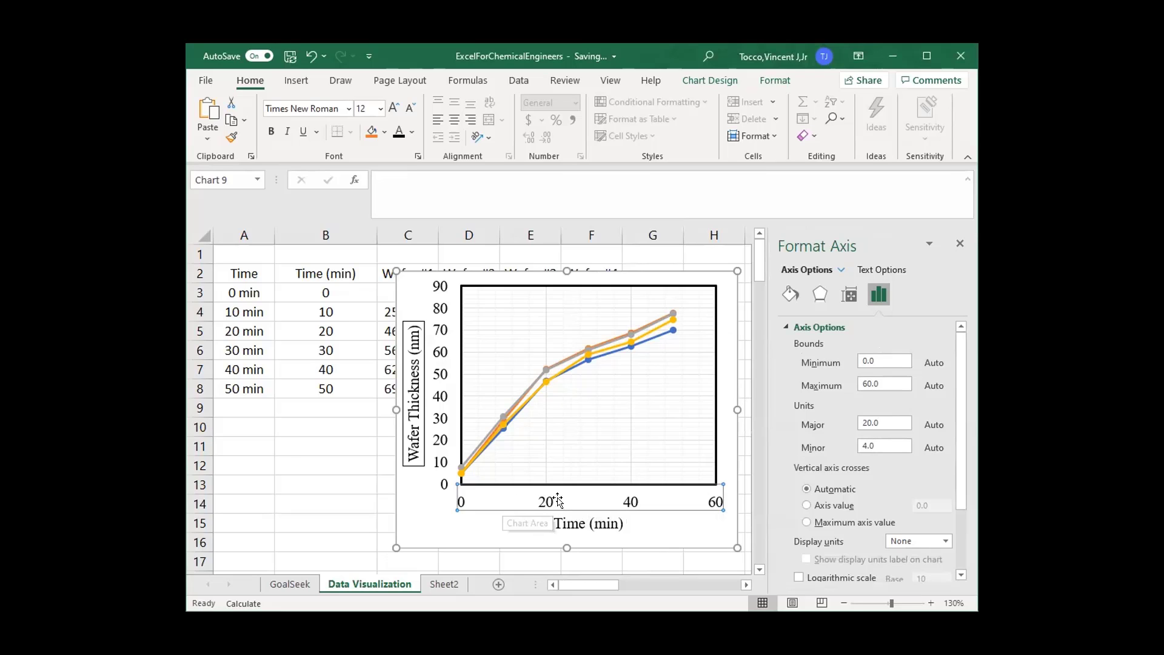
double_click(894, 421)
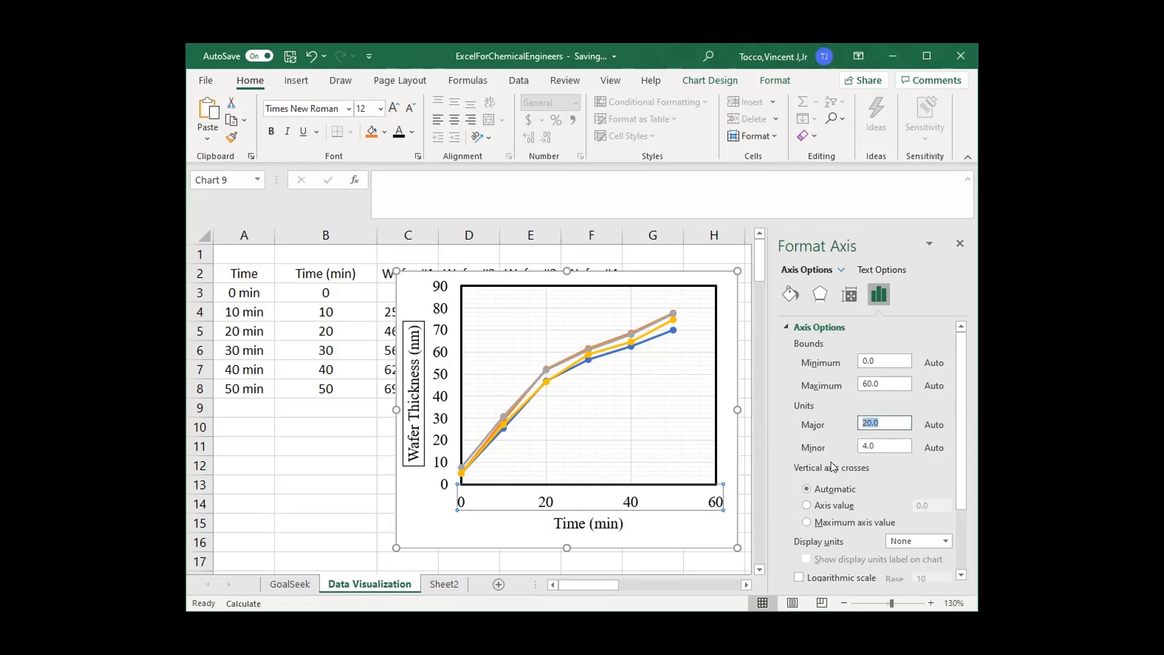
type("10")
key("Return")
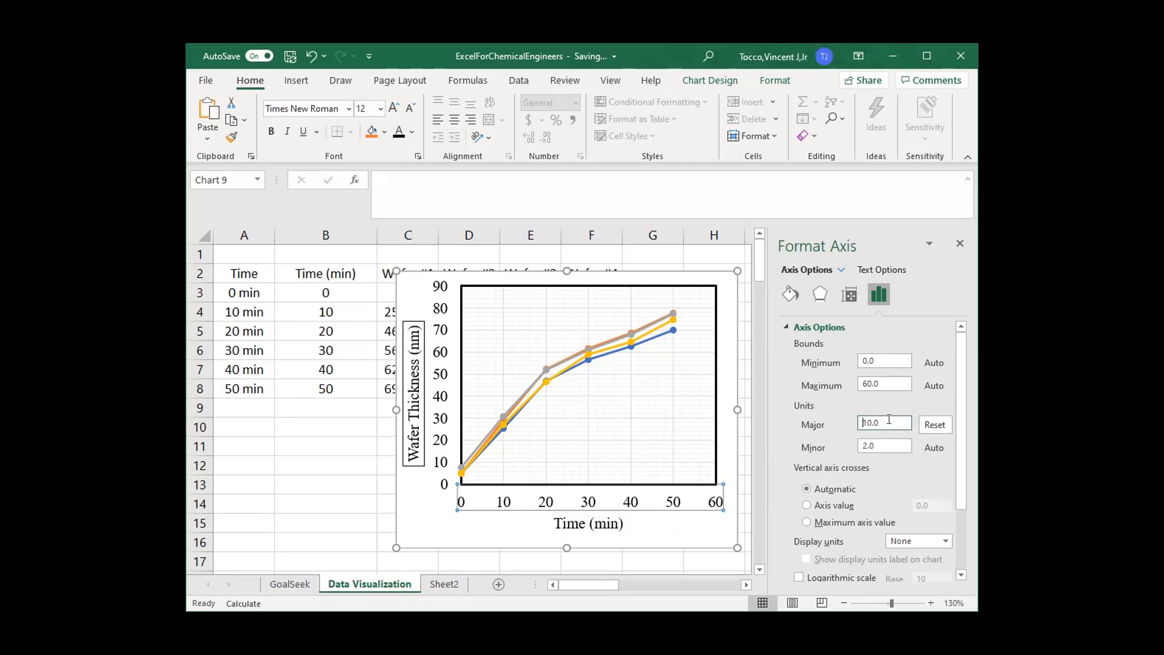
double_click(892, 423)
type("5")
key("Return")
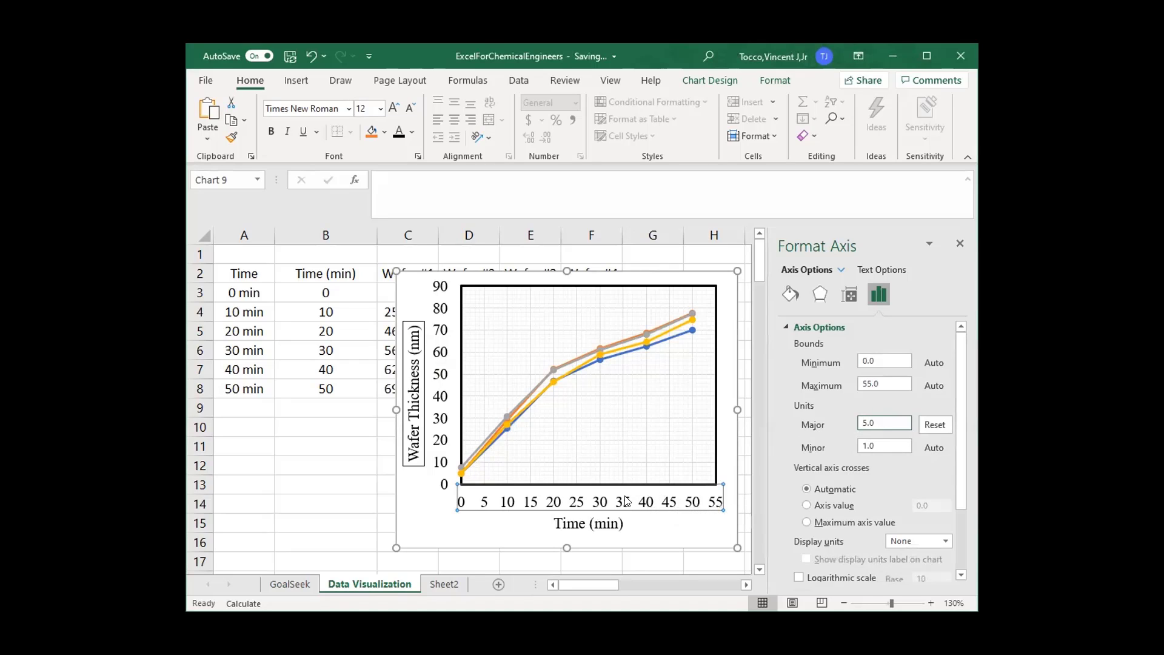
- Return the time axis major unit to 10 and adjust the minor unit
double_click(871, 422)
type("10")
key("Return")
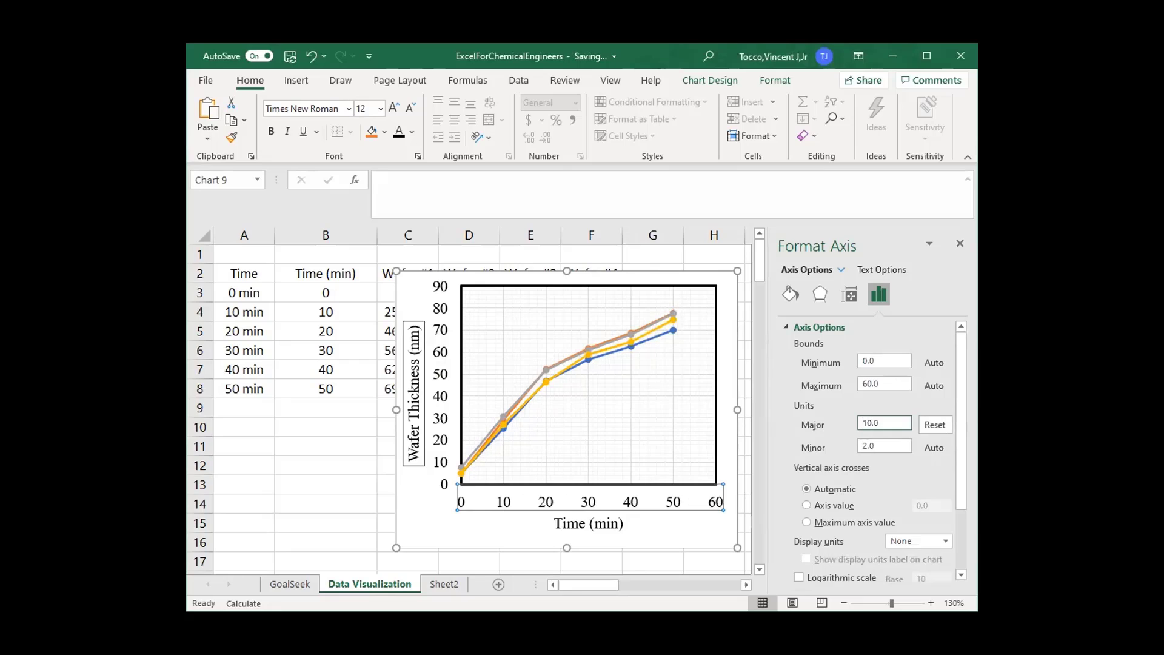
double_click(871, 445)
type("1")
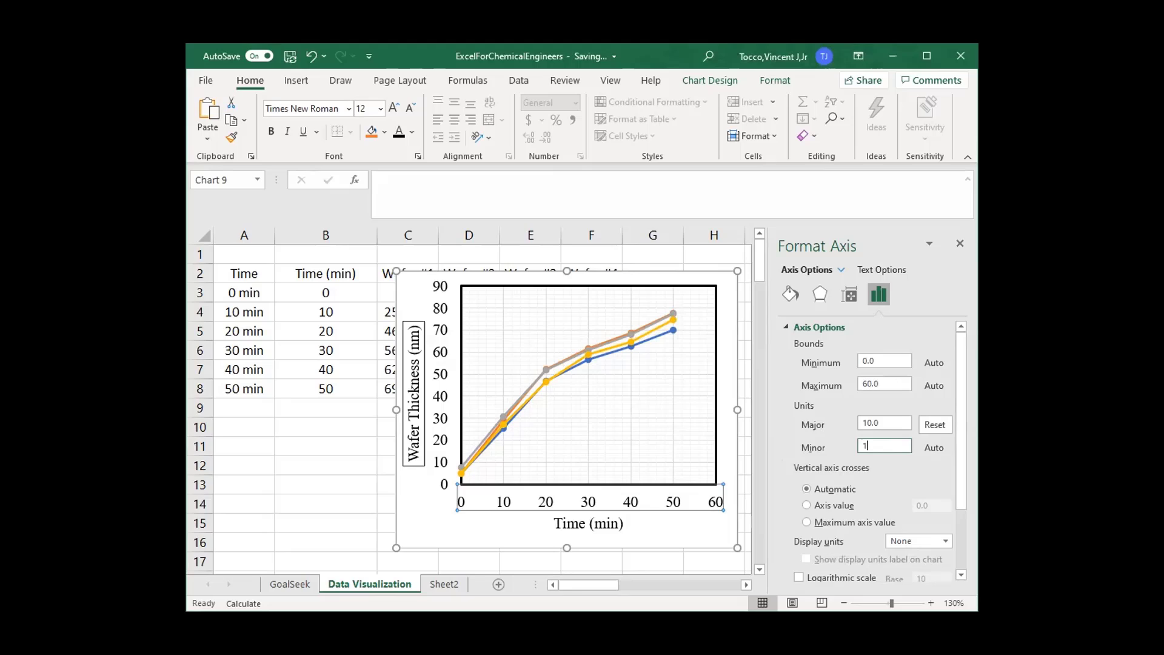
key("Return")
- Set the time axis tick marks: major ticks crossing the axis, minor ticks inside
scroll(867, 455, "down", 3)
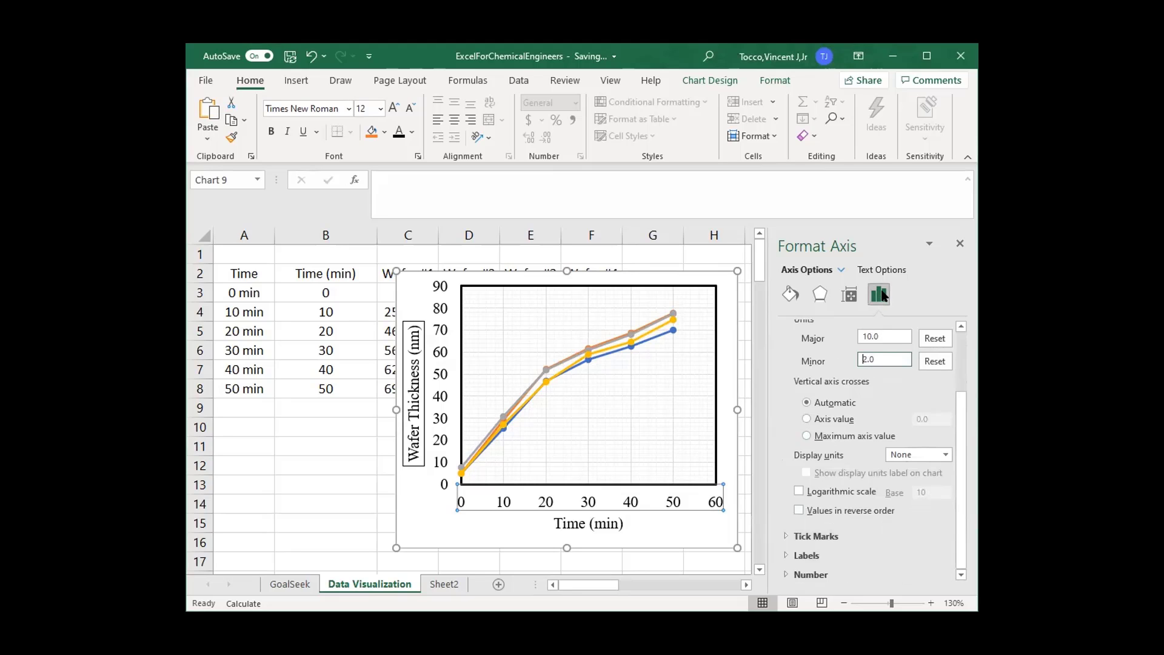
left_click(825, 535)
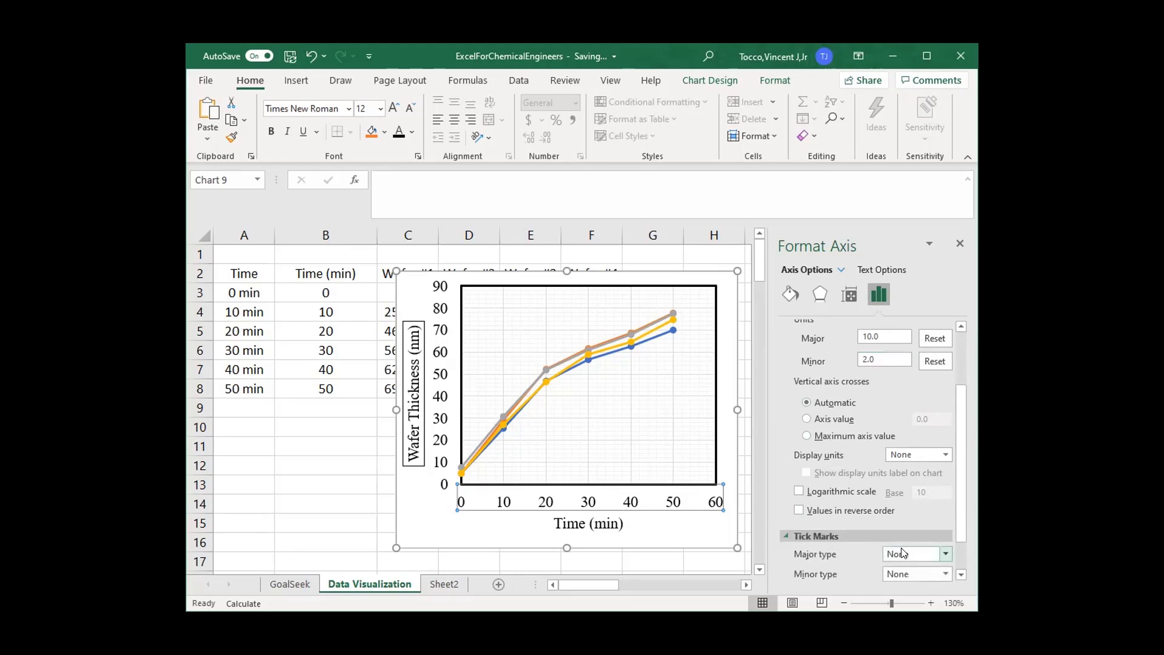
left_click(902, 553)
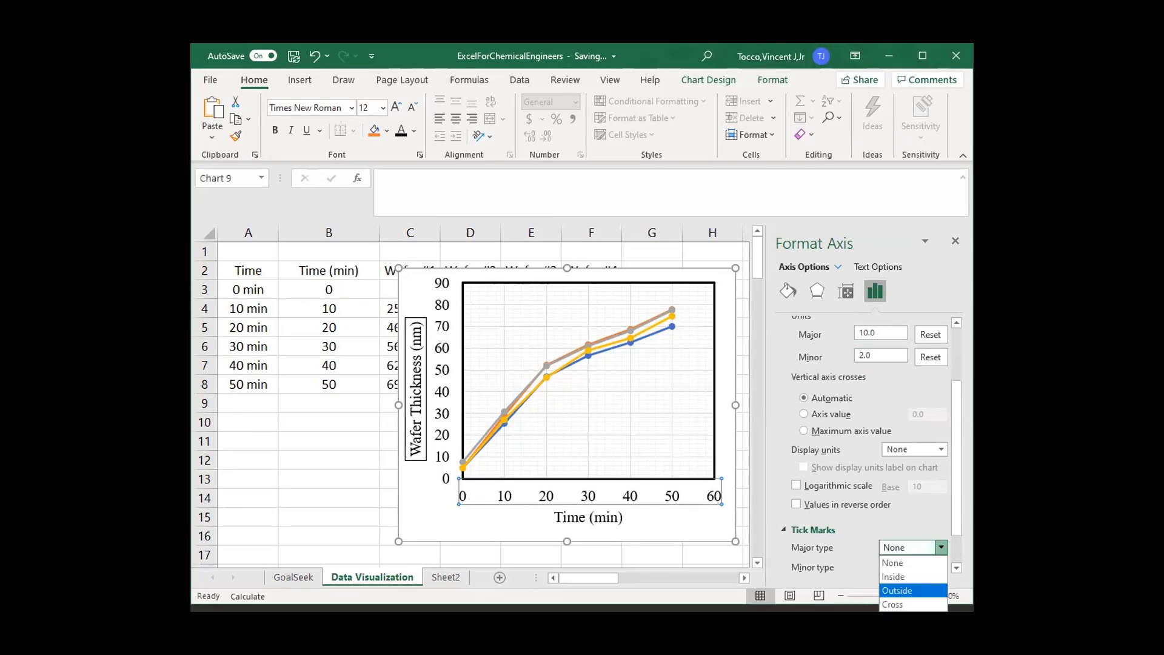
left_click(912, 590)
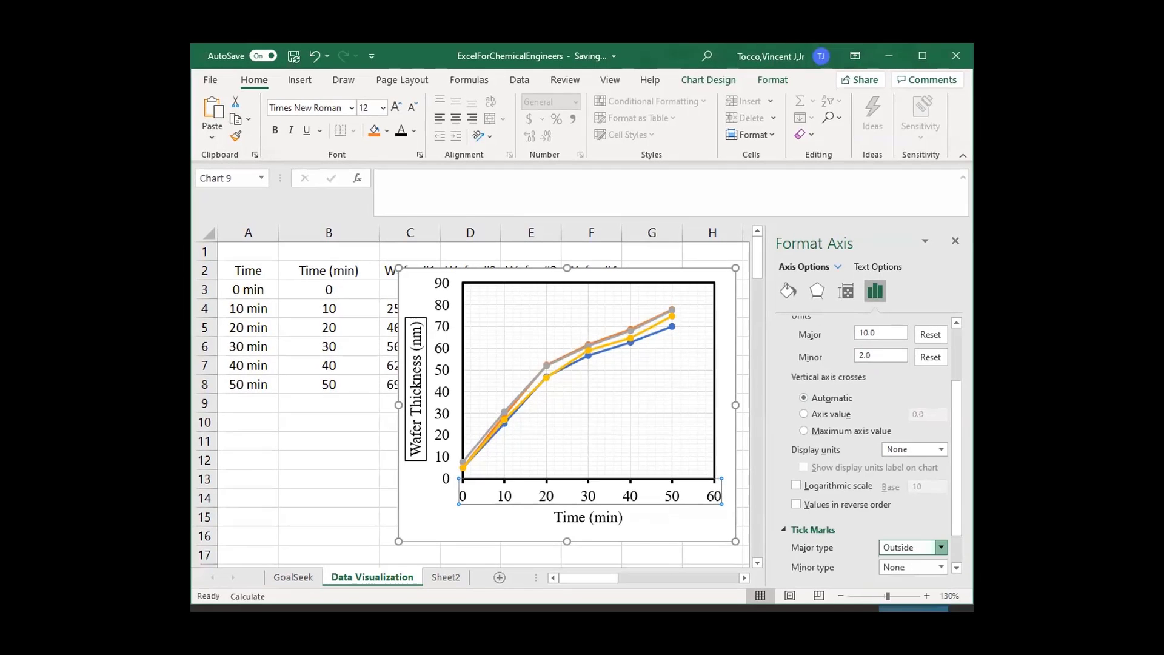
left_click(941, 547)
left_click(910, 600)
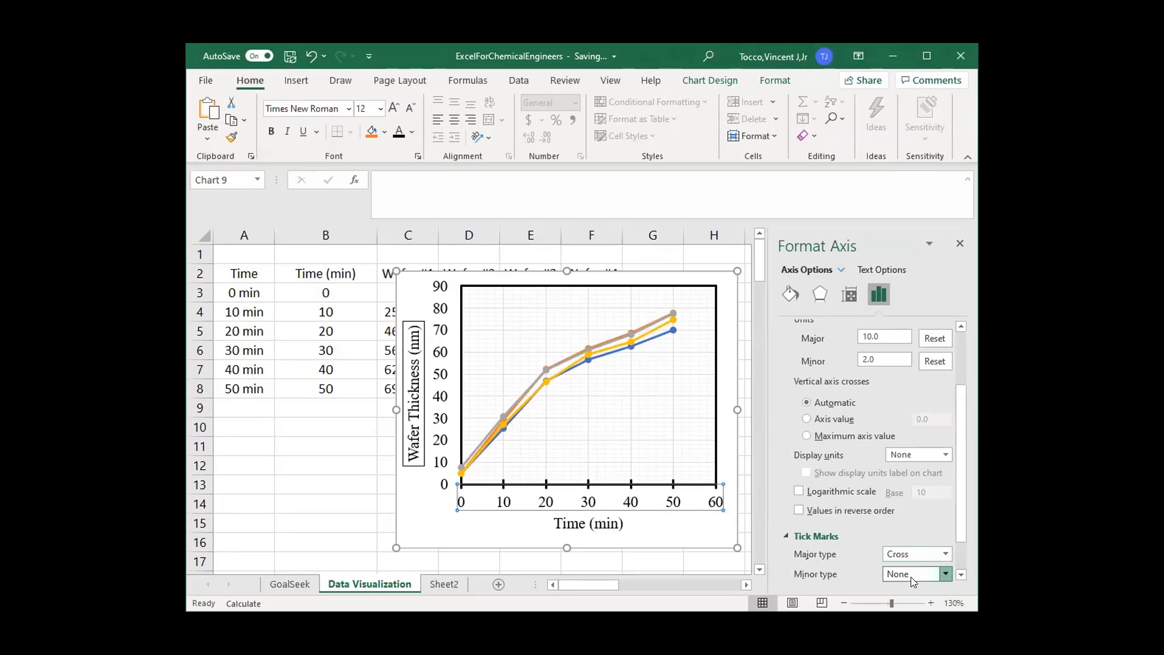
scroll(912, 581, "down", 1)
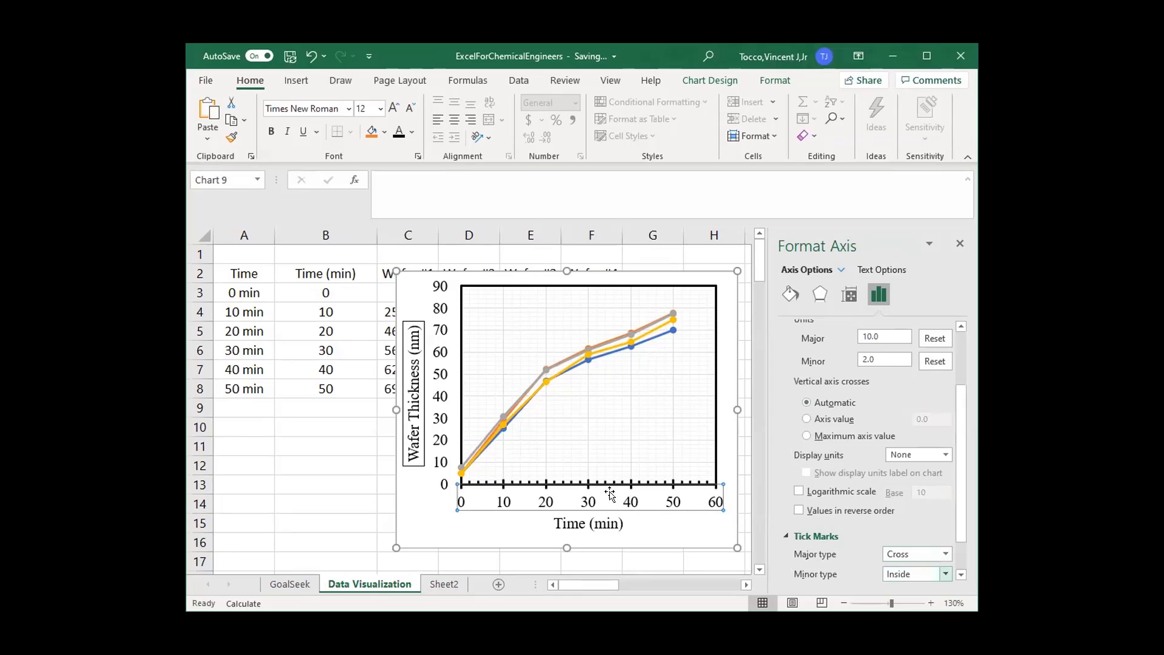
- Cap the thickness axis maximum at 80 and shift the chart left
left_click(444, 397)
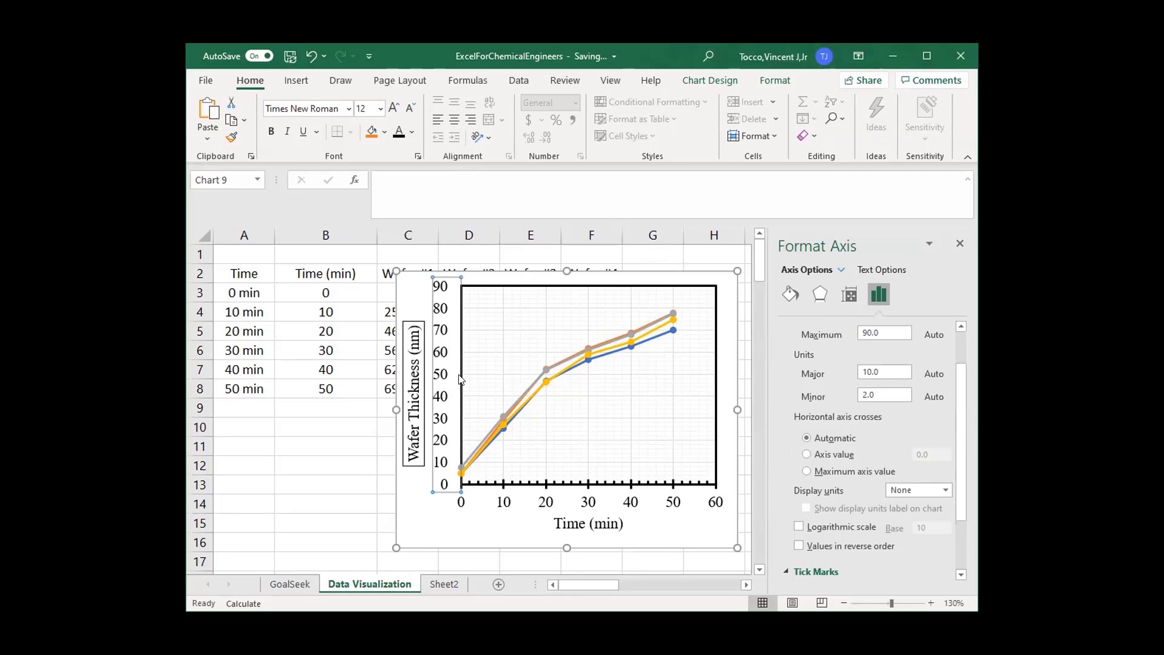
scroll(854, 383, "up", 2)
left_click(853, 383)
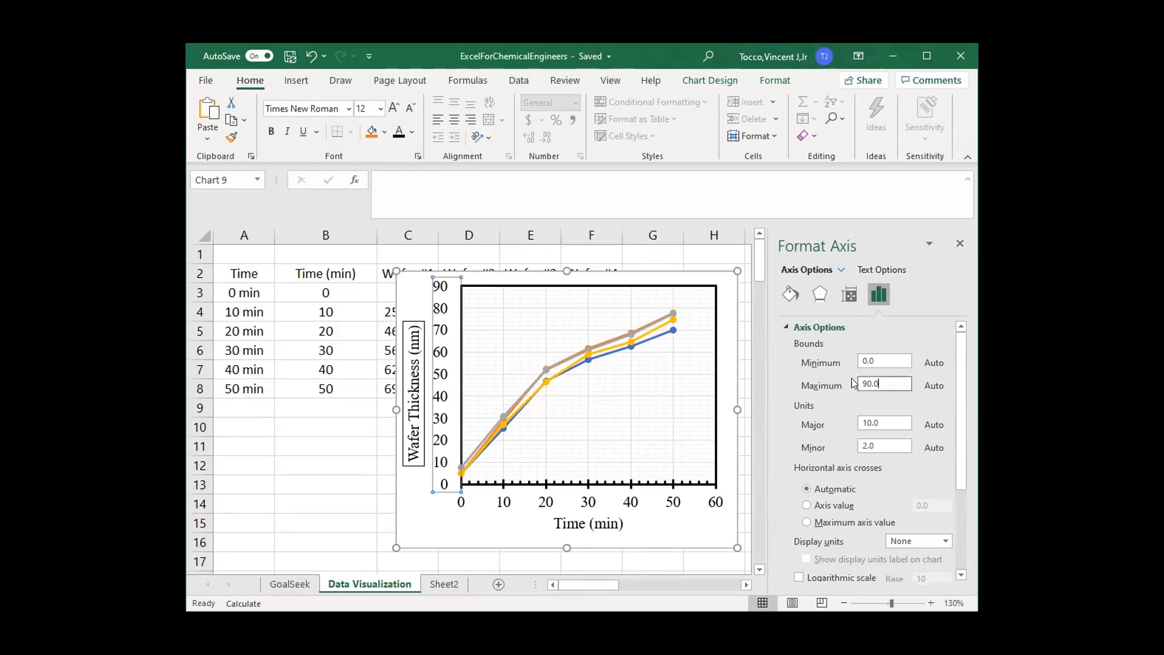
double_click(855, 383)
type("80")
left_click_drag(589, 344, 520, 363)
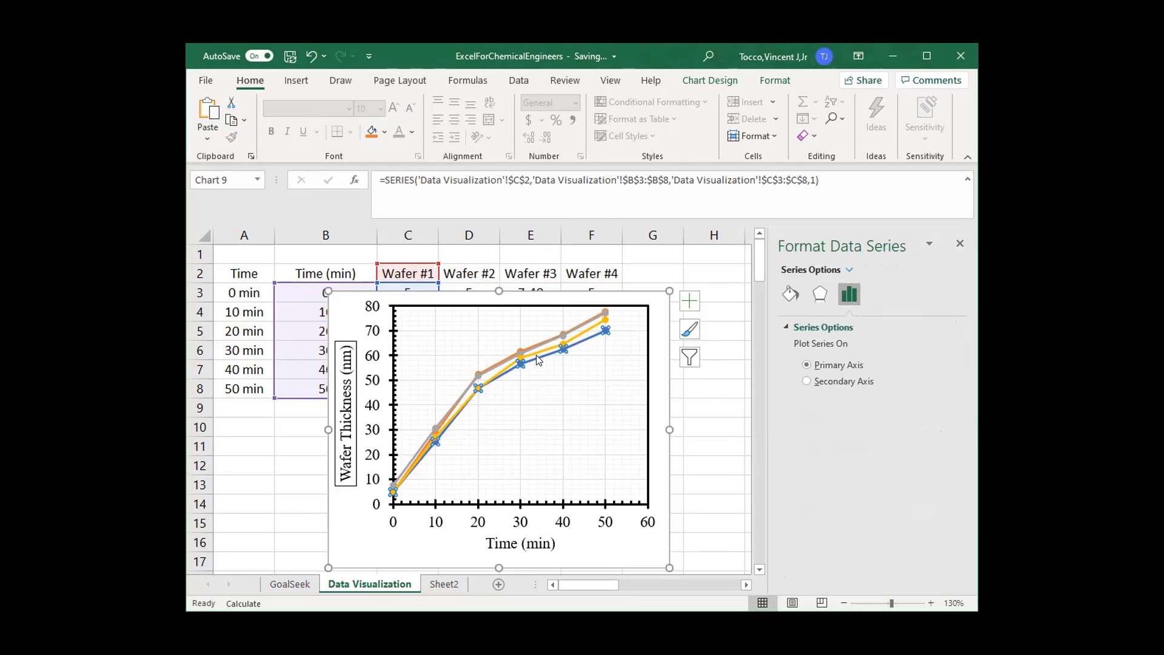
- Turn on the chart legend listing Wafer #1–#4 and select it for formatting
scroll(514, 400, "up", 3)
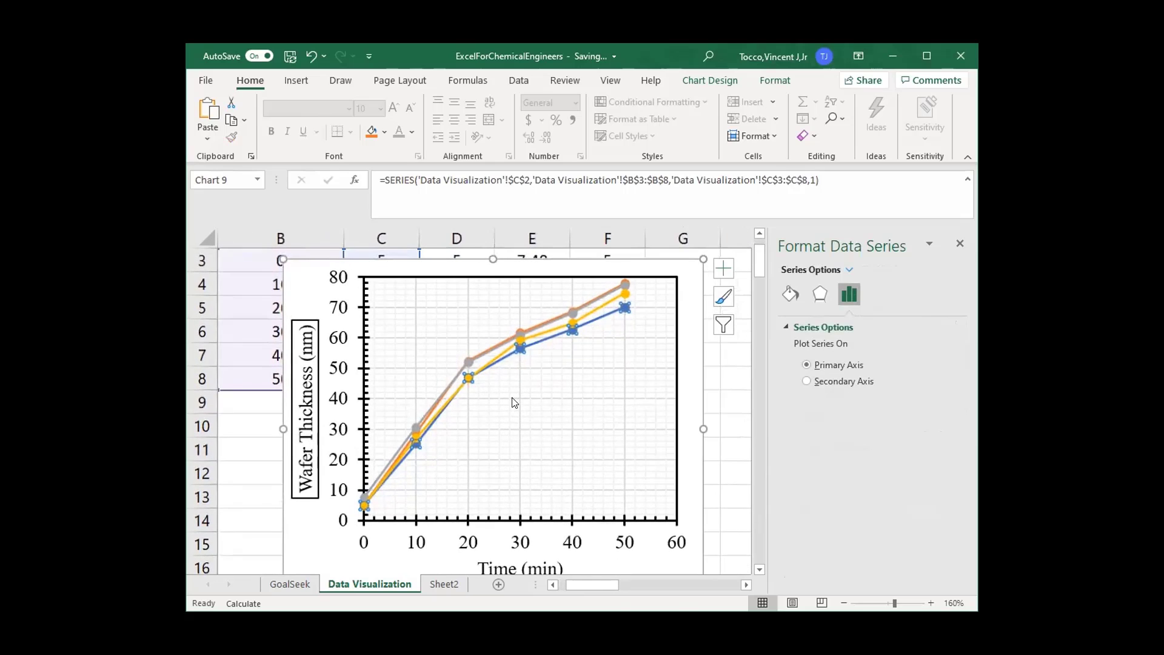
left_click(468, 362)
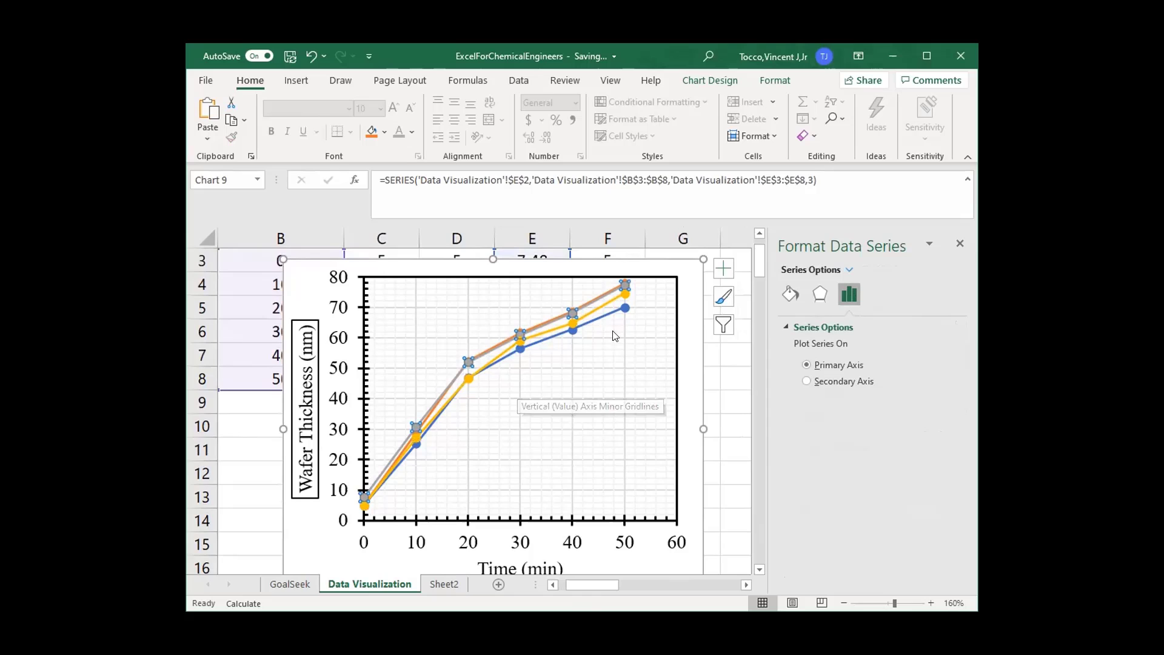
left_click(723, 268)
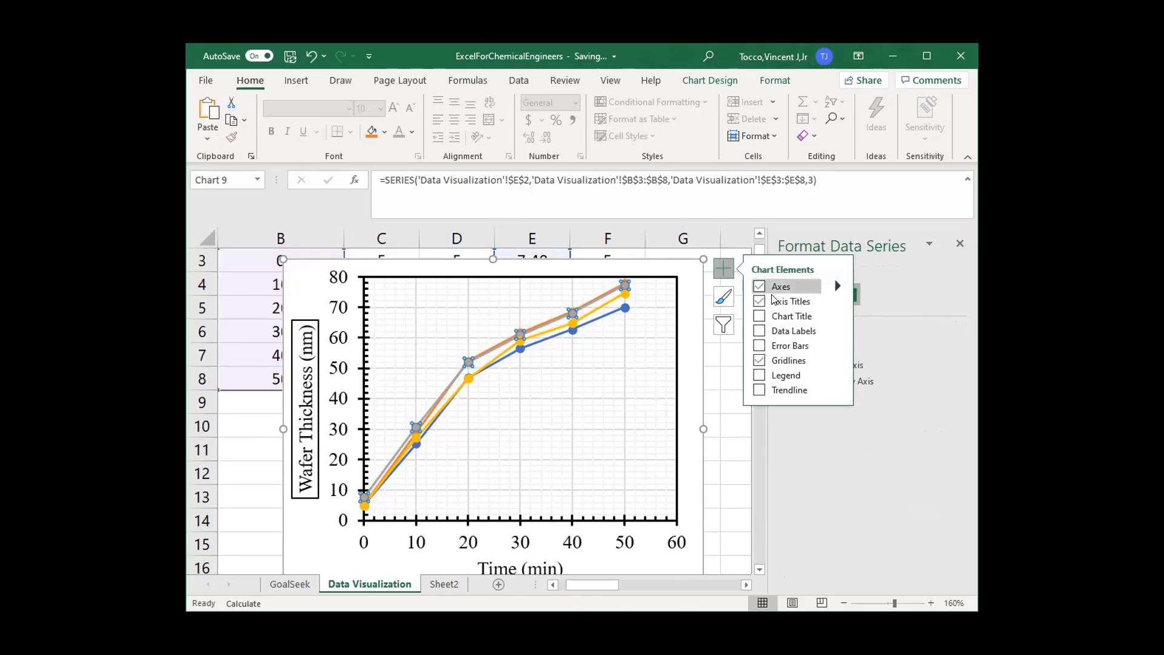
left_click(790, 373)
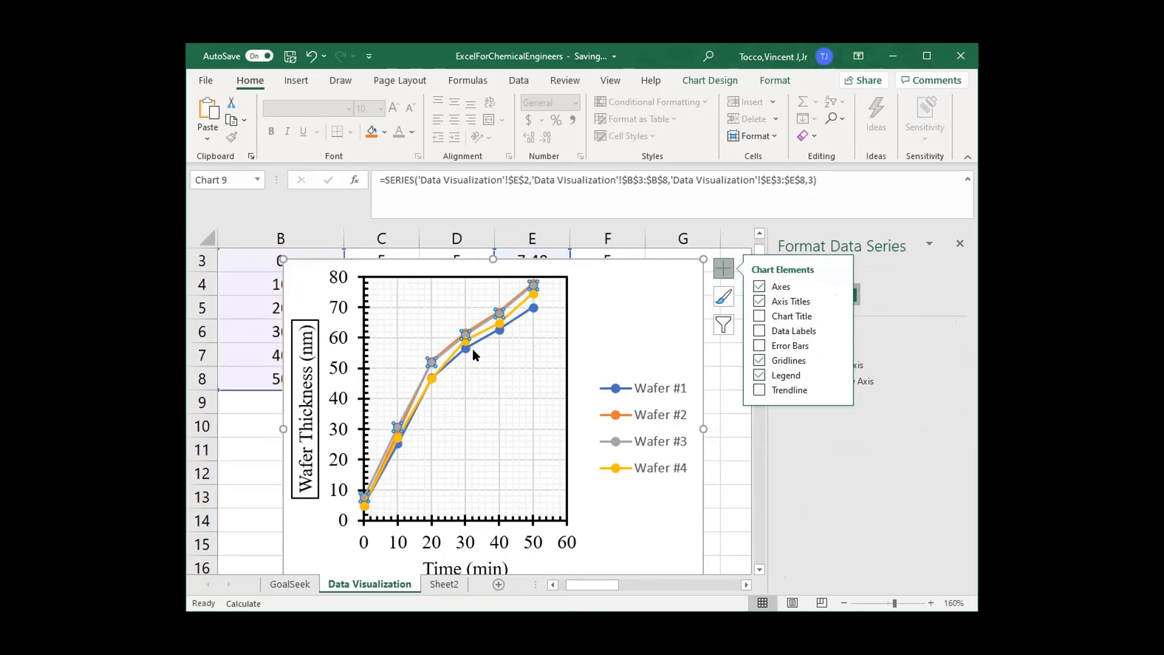
left_click(631, 414)
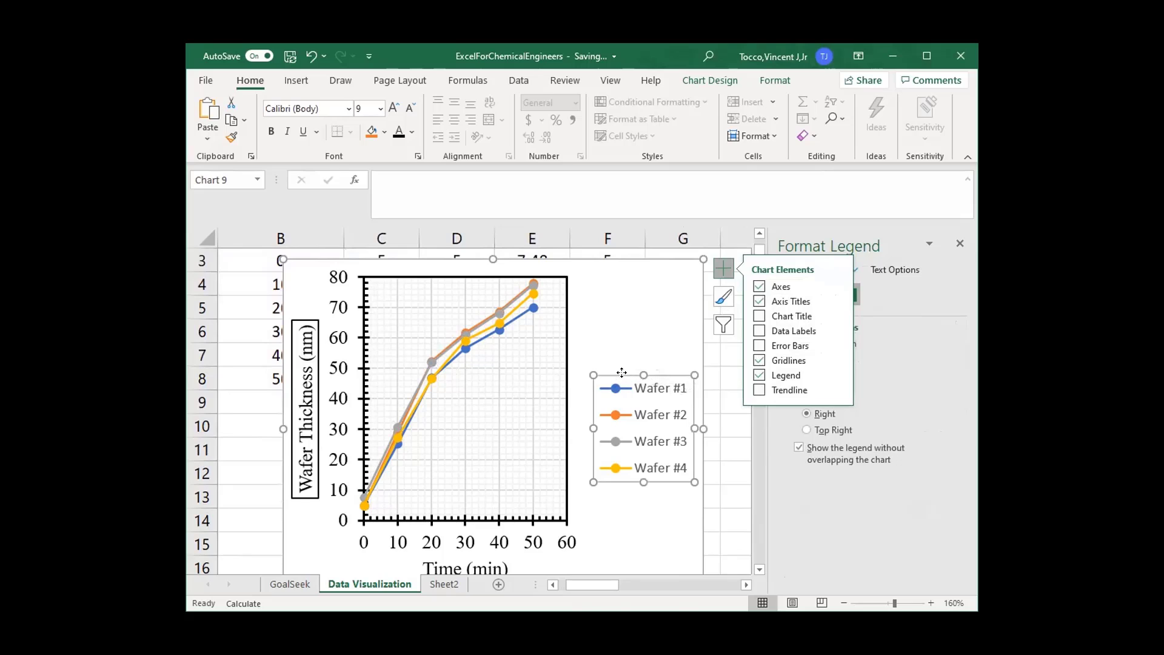
- Move the legend into the plot's lower right and widen the plot area to the chart edge
left_click_drag(621, 372, 467, 390)
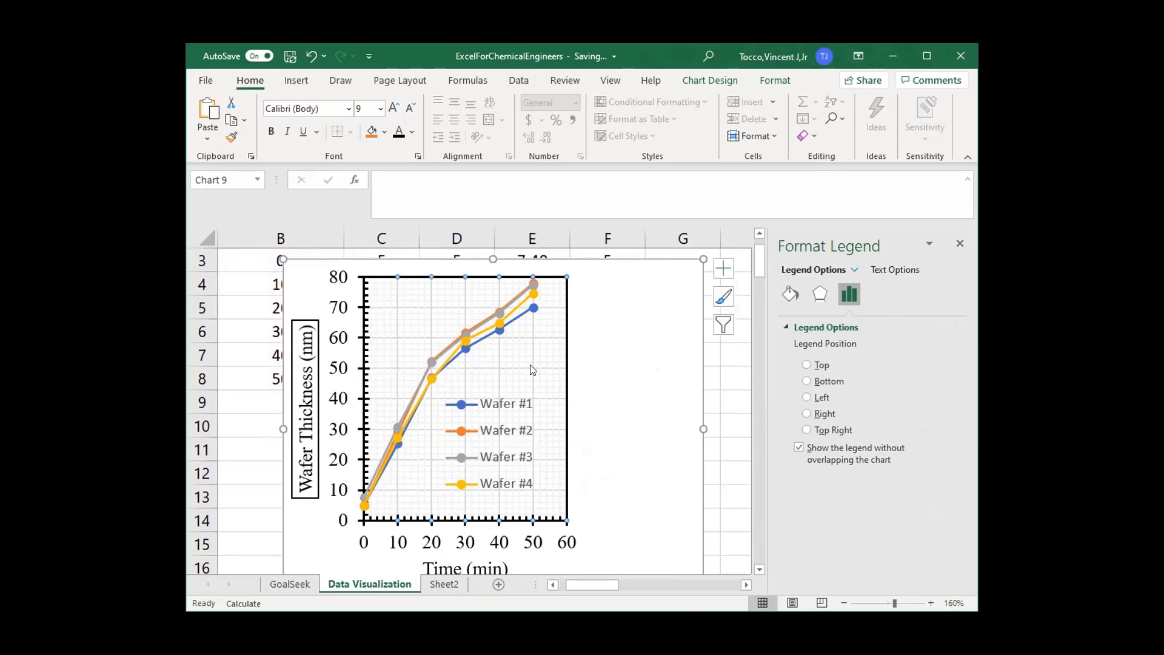
left_click(564, 352)
left_click(567, 347)
left_click(568, 340)
left_click(563, 372)
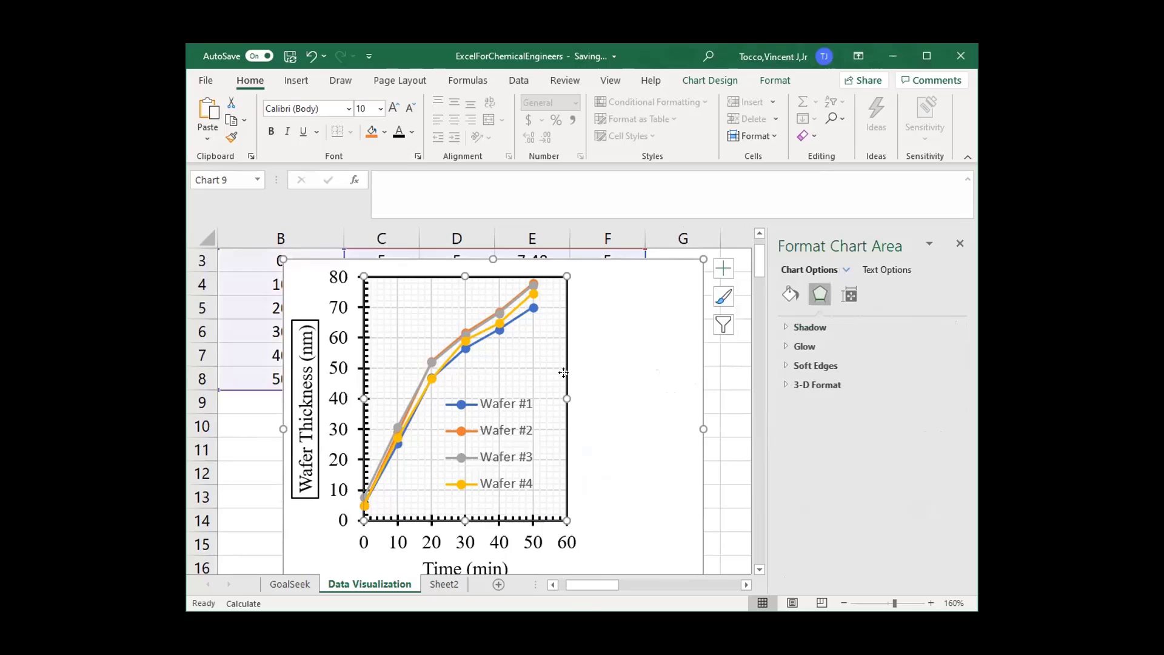
left_click_drag(567, 398, 681, 397)
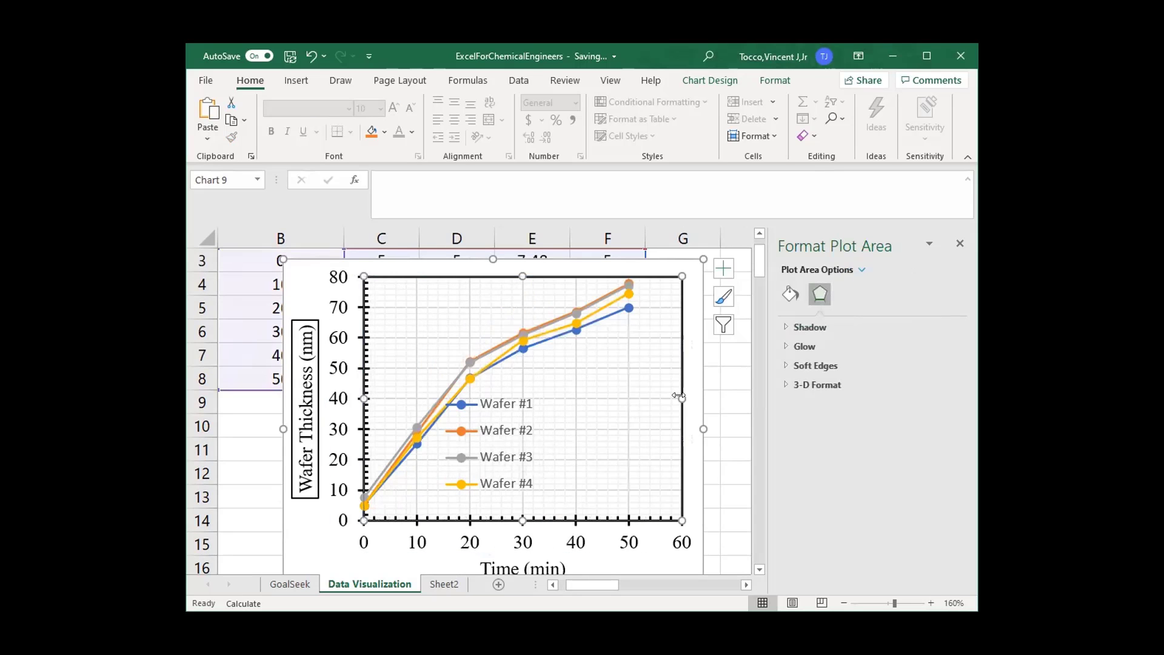
left_click(507, 402)
left_click_drag(512, 390, 633, 394)
- Give the legend a black 1½ pt outline
right_click(634, 396)
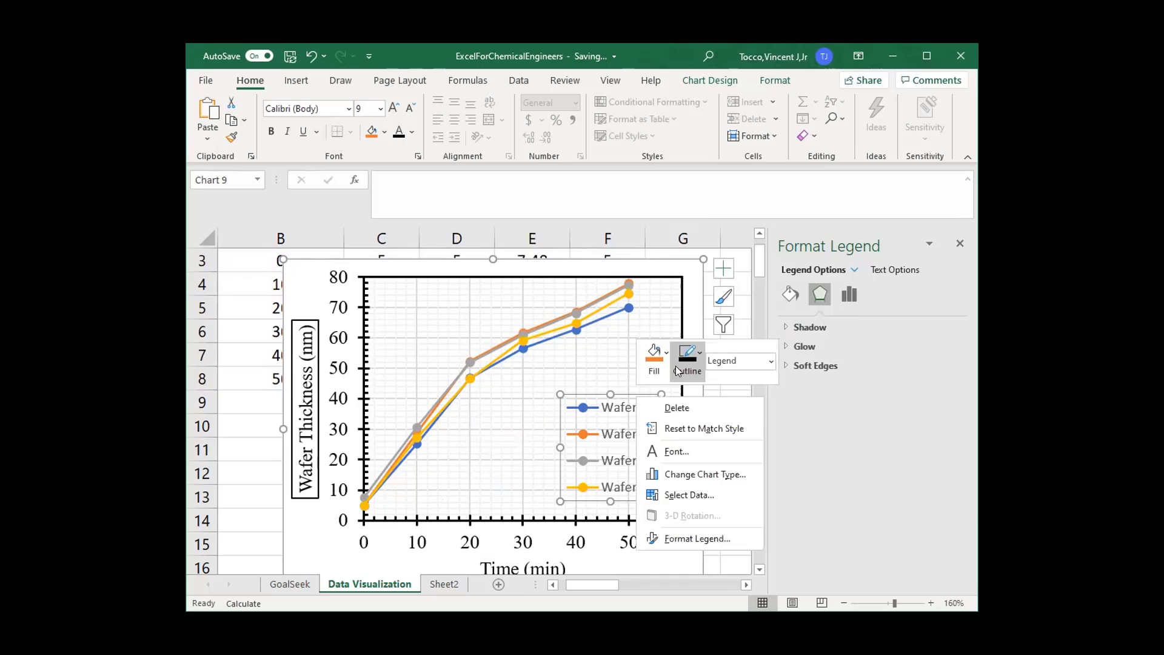
left_click(652, 364)
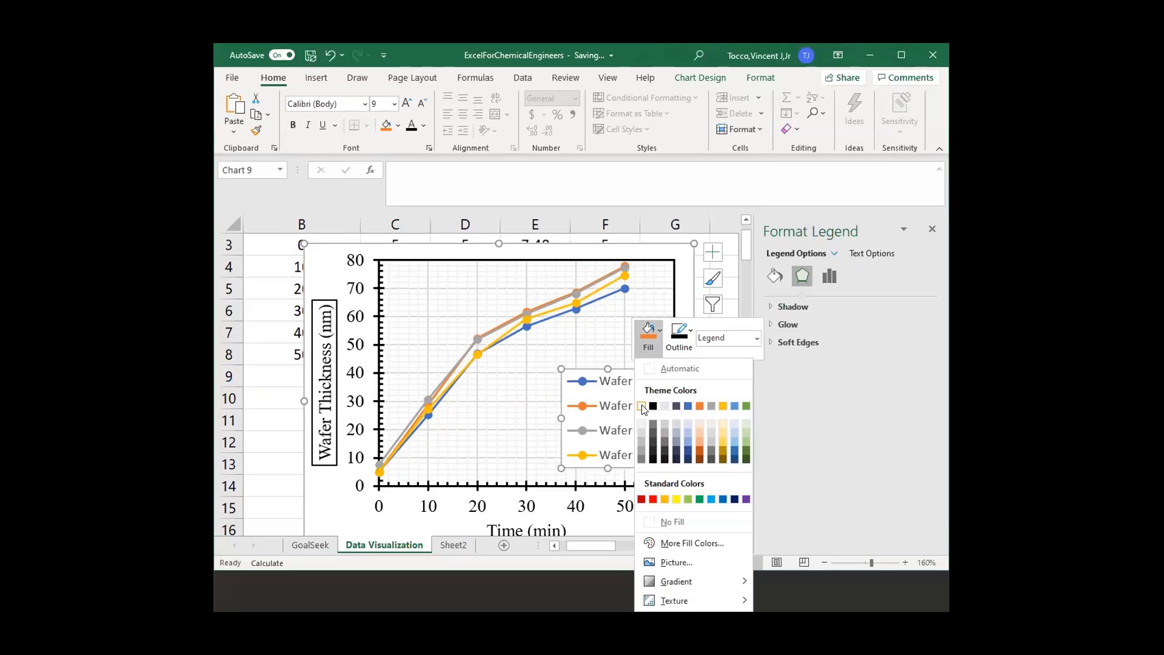
left_click(679, 332)
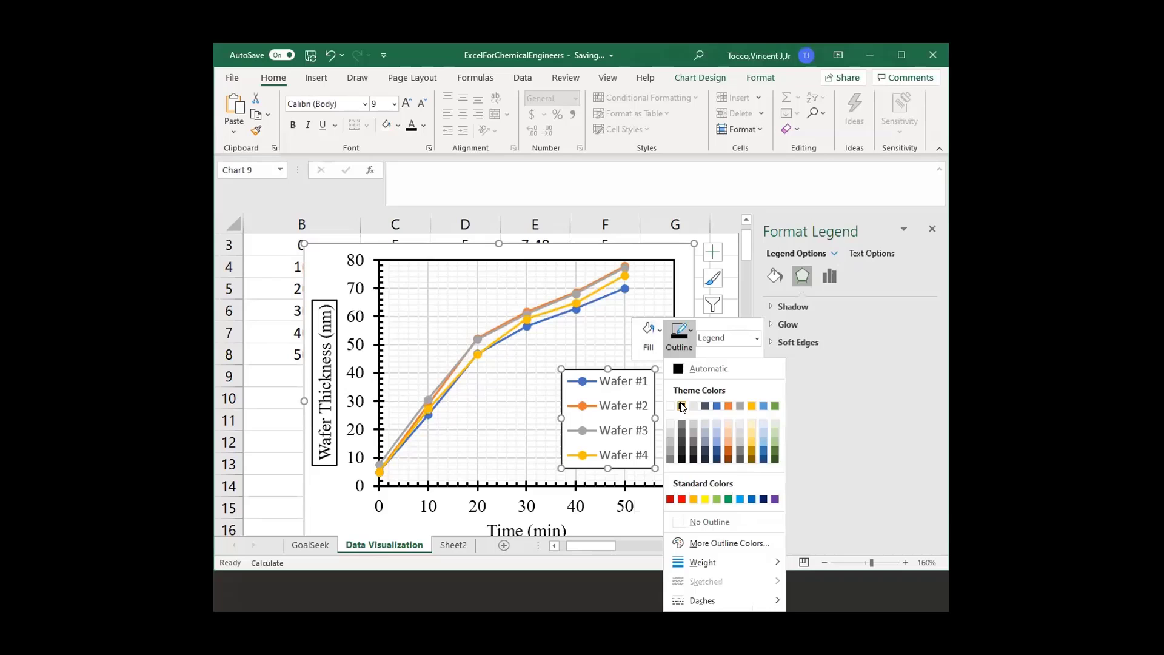
mouse_move(703, 562)
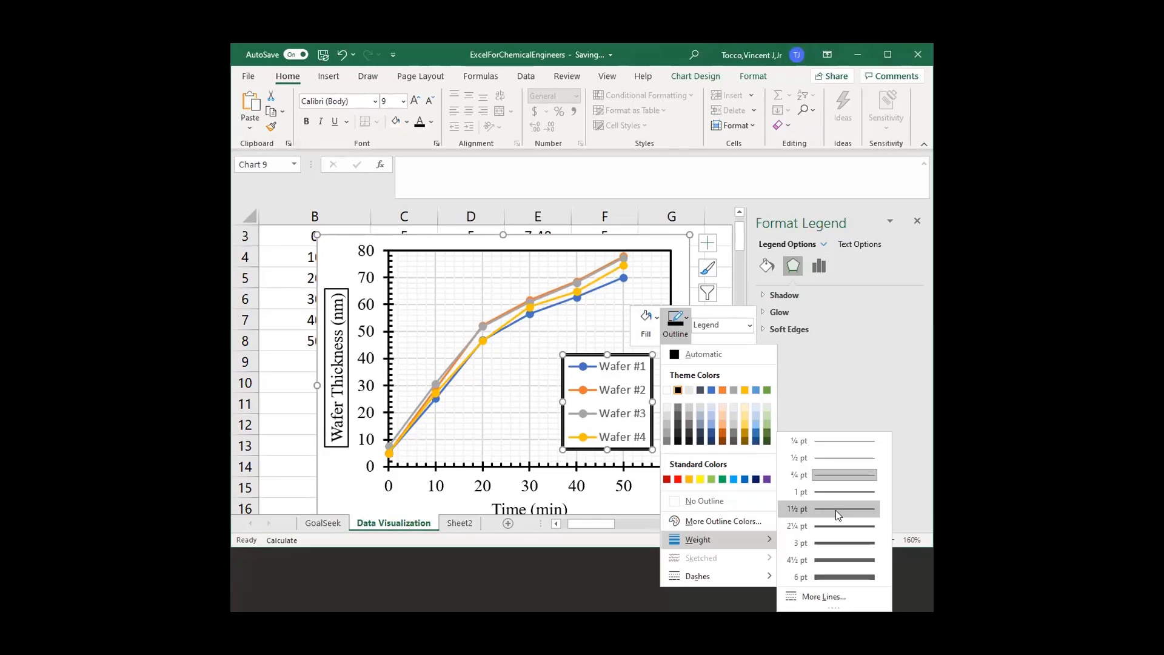
left_click(836, 510)
- Set the legend text to Times New Roman 12 pt and nudge the legend up inside the plot
left_click(526, 416)
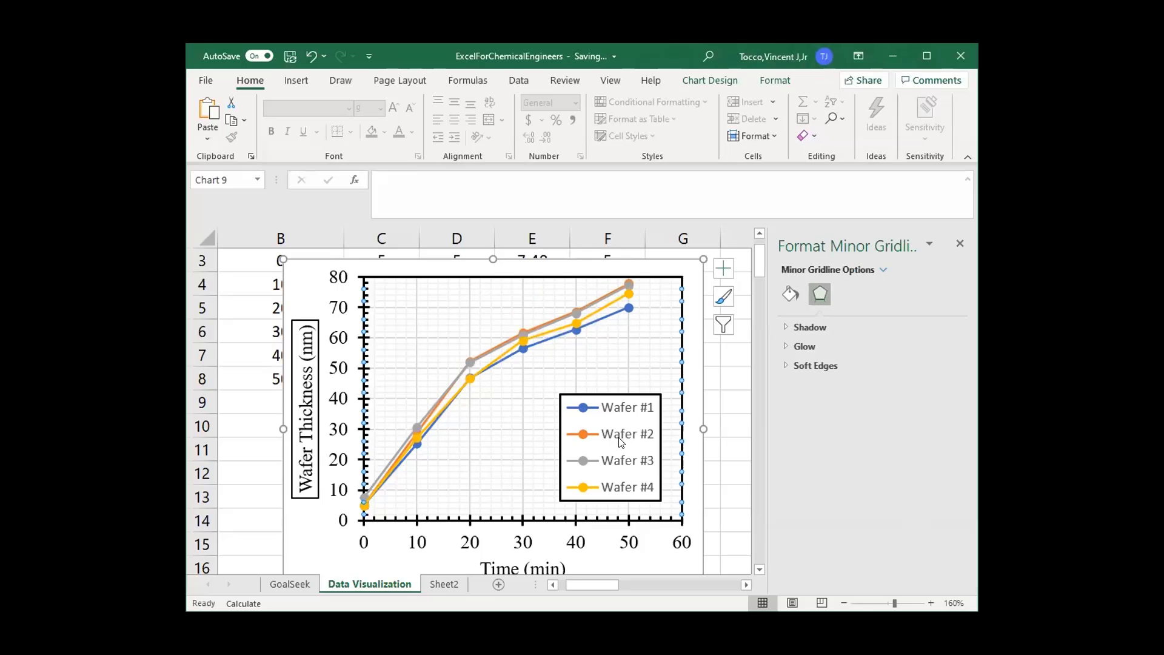
right_click(621, 443)
left_click(652, 485)
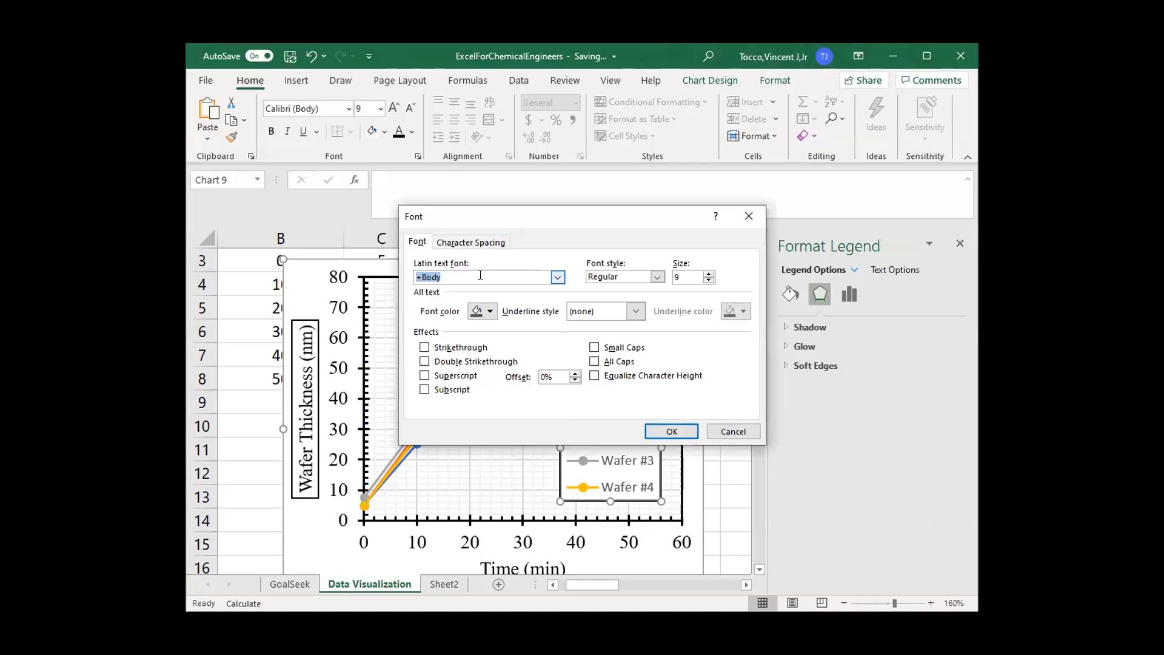
left_click_drag(434, 278, 485, 277)
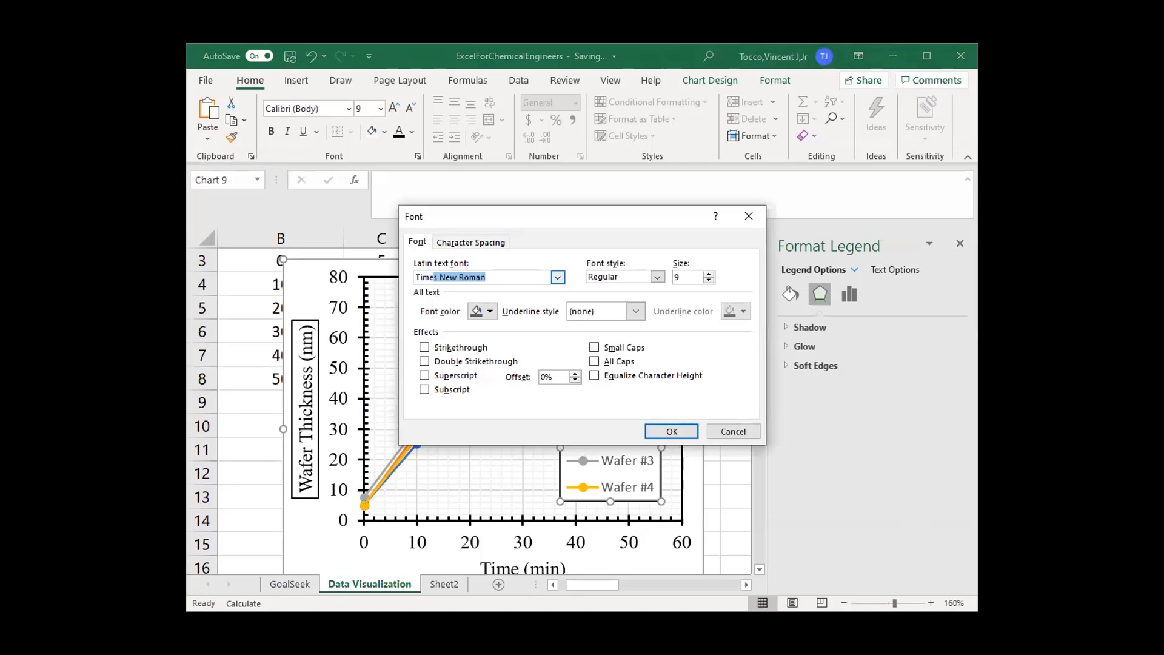
left_click(685, 277)
key("BackSpace")
type("12")
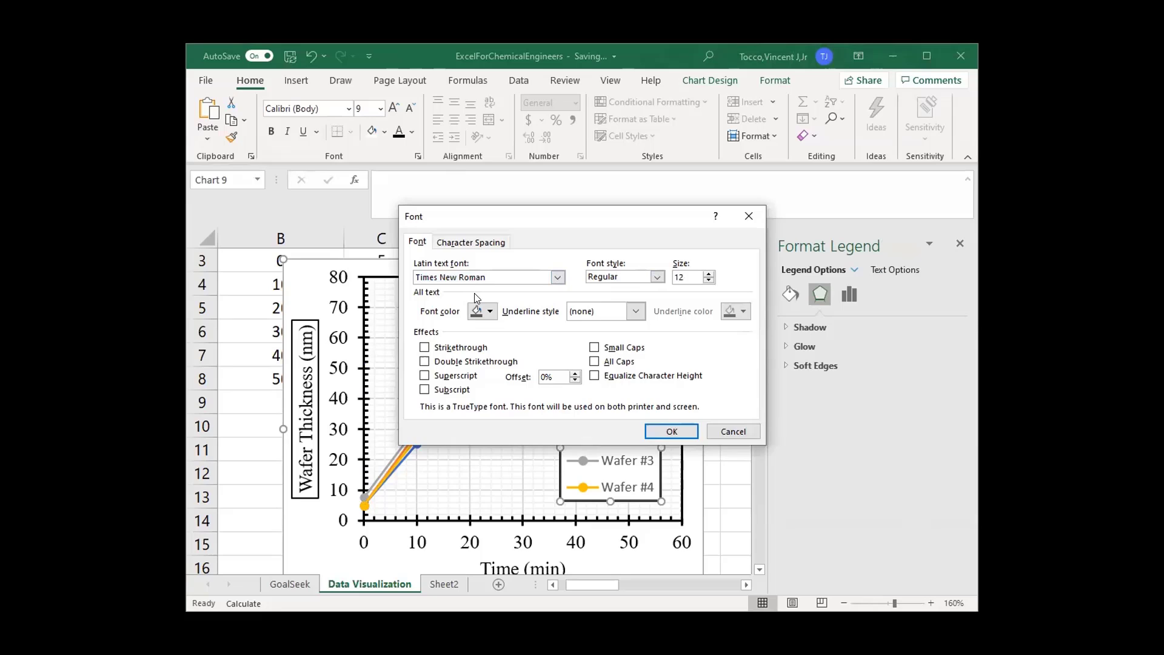
left_click(671, 431)
mouse_move(585, 384)
left_mouse_down()
mouse_move(576, 376)
mouse_move(594, 382)
left_mouse_up()
- Open Format Data Series for Wafer #3 and make its line solid
left_click(508, 385)
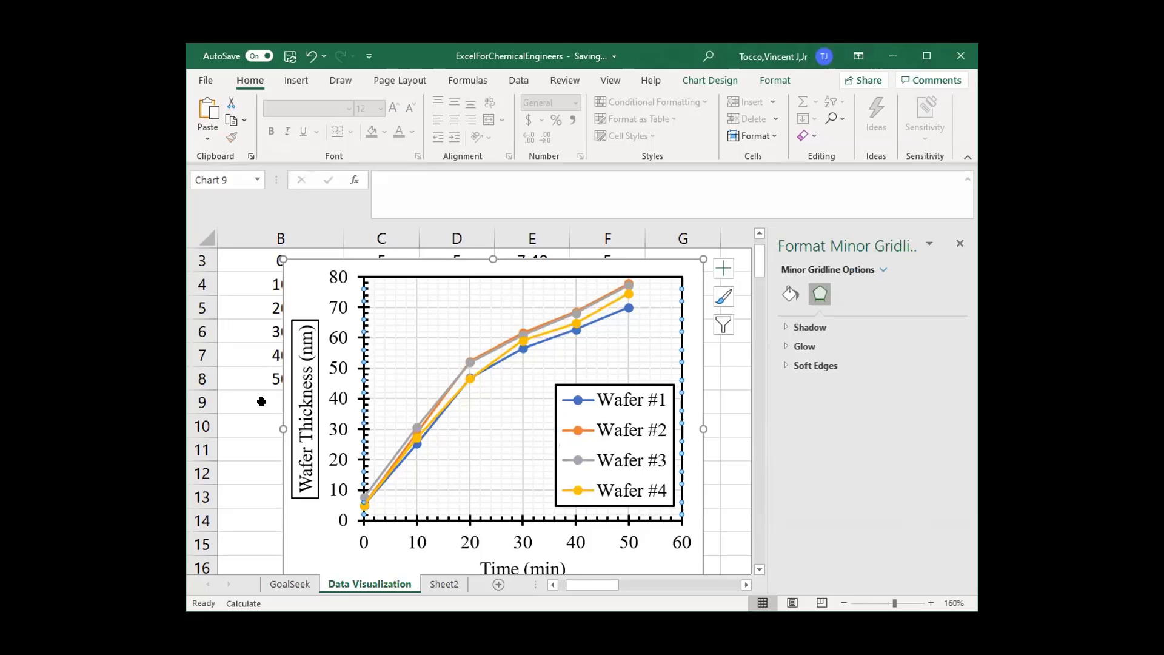
left_click(482, 354)
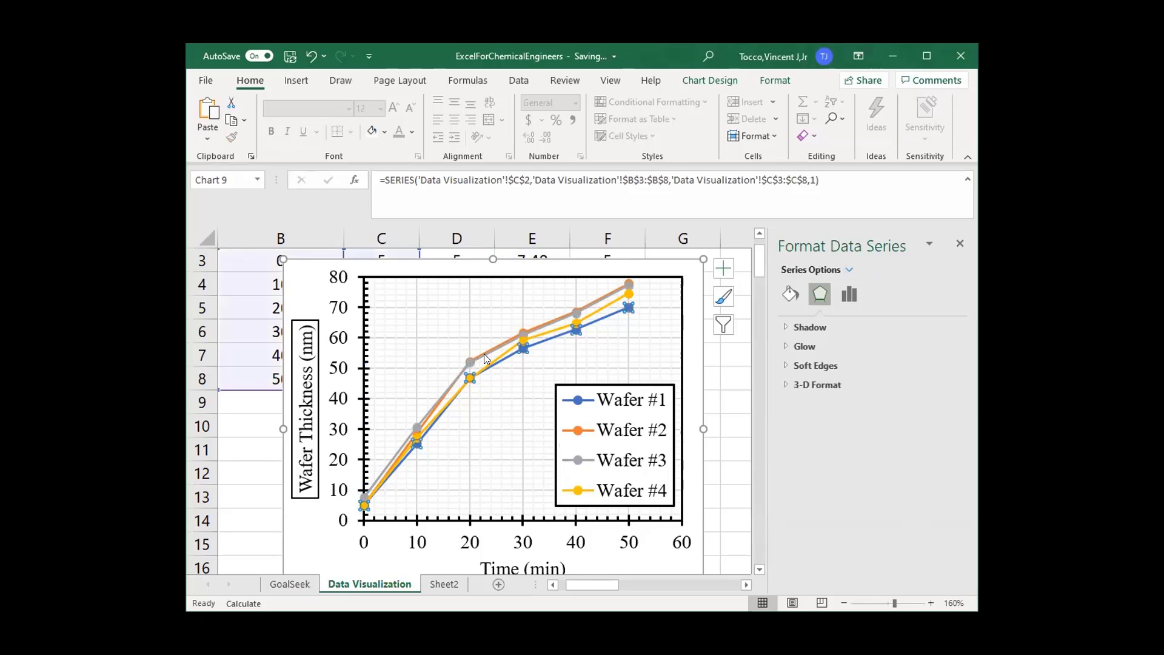
left_click(484, 354)
right_click(484, 355)
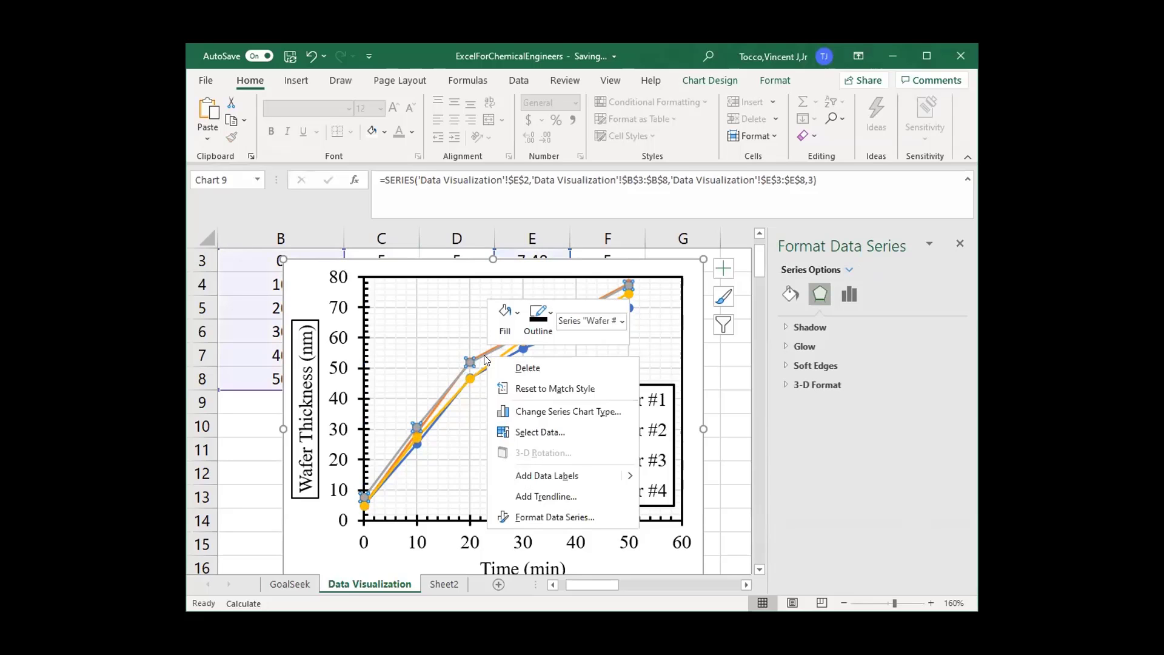
left_click(553, 517)
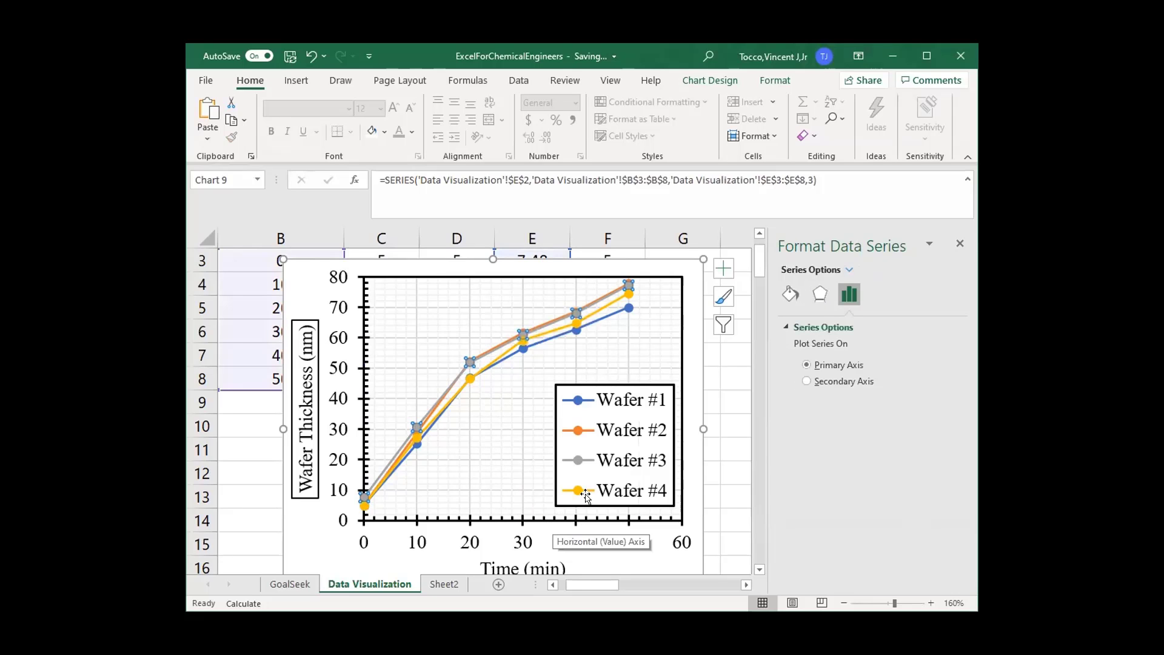
left_click(791, 295)
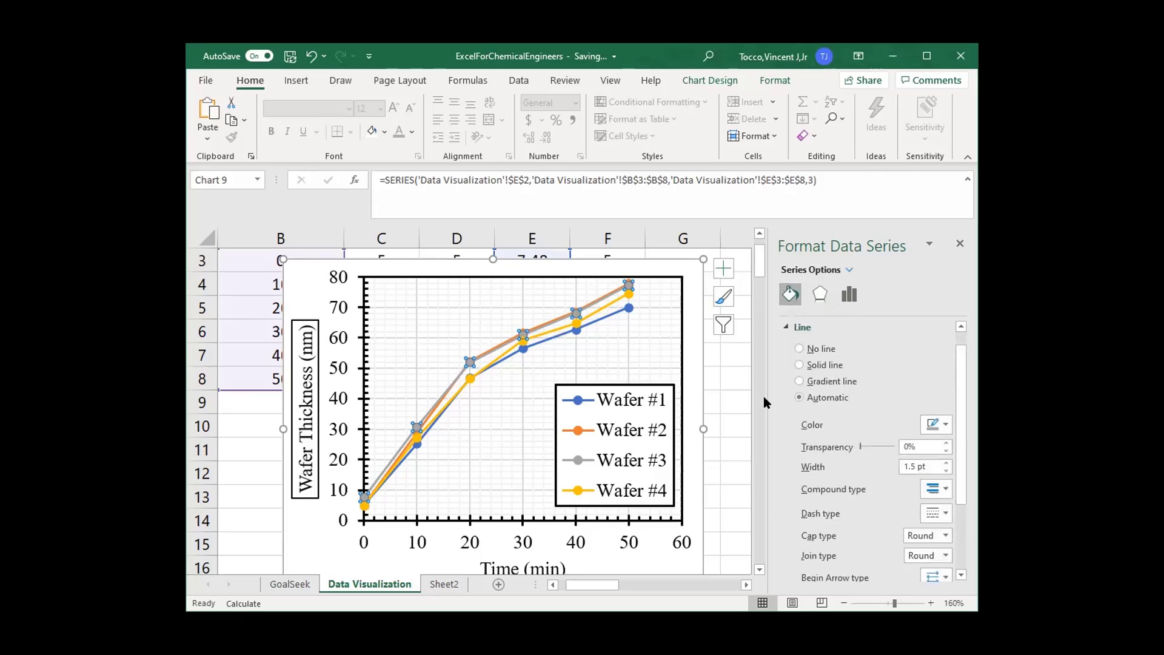
left_click(820, 366)
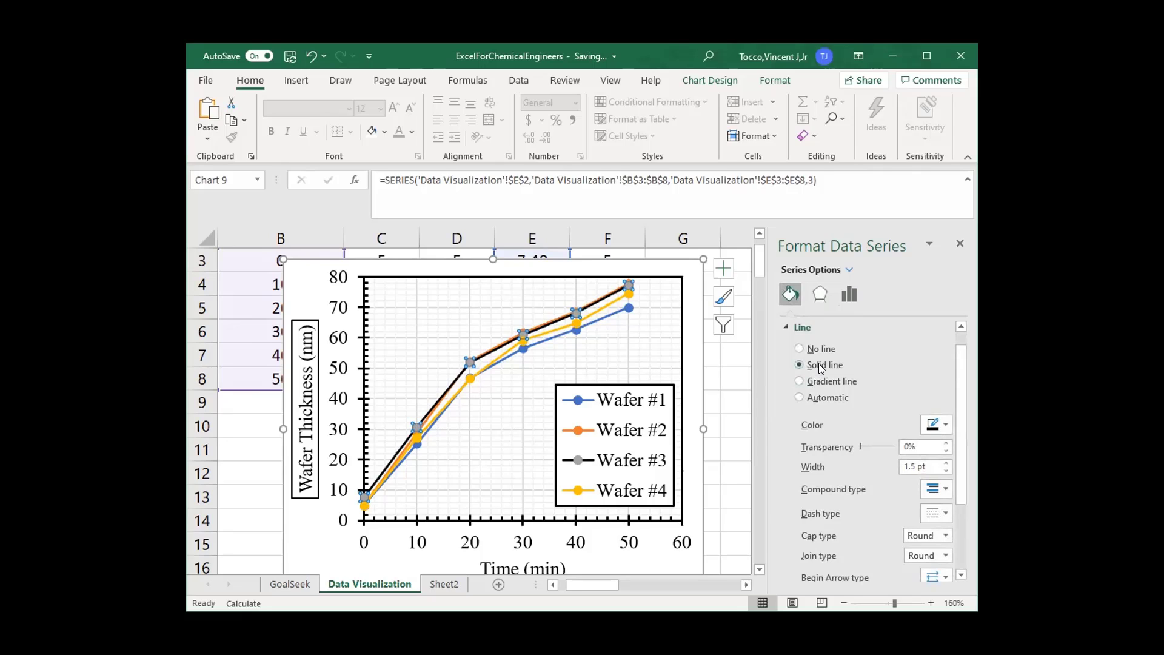
- Change the Wafer #3 line colour to black after trying a light grey-blue
left_click(946, 427)
left_click(937, 500)
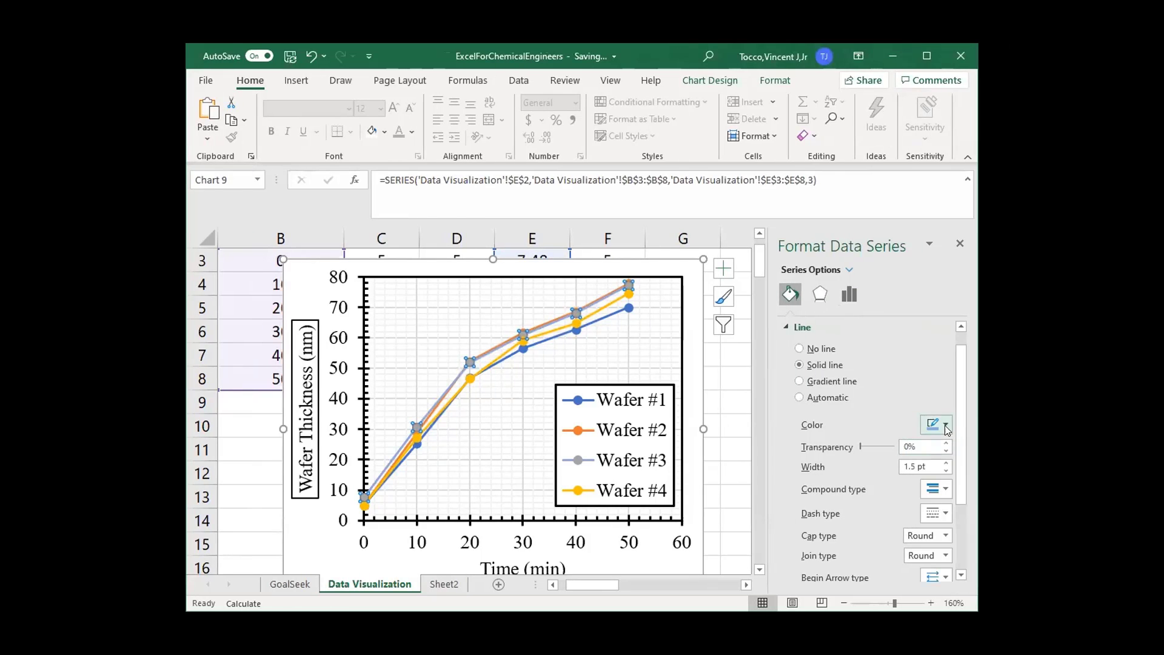
left_click(946, 427)
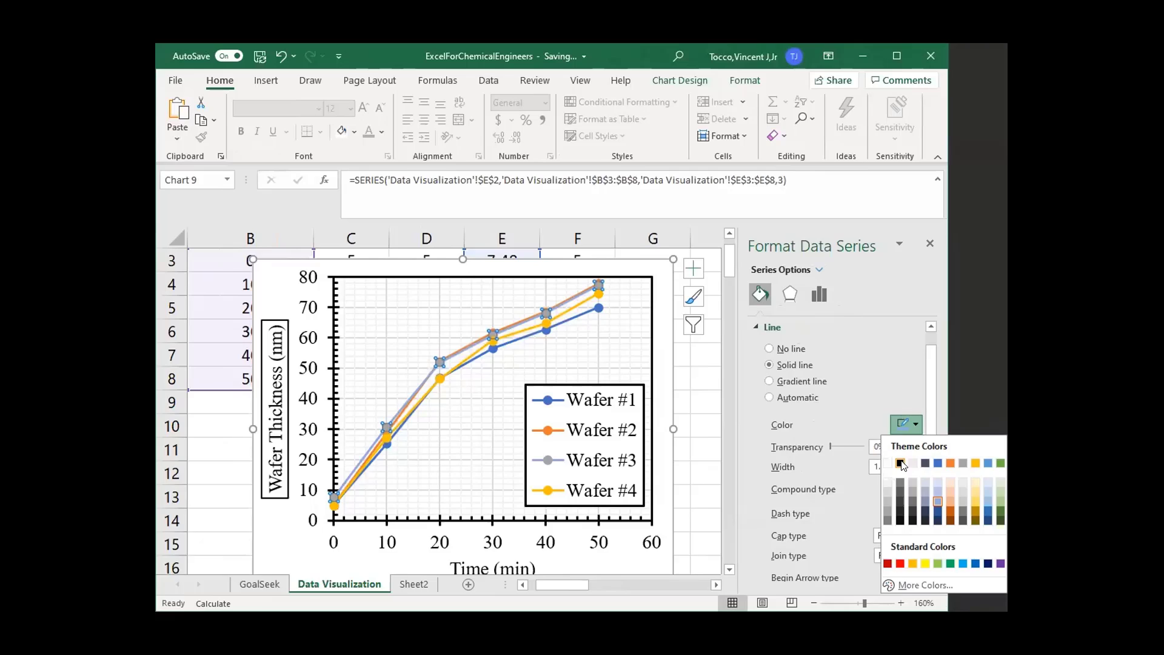
left_click(904, 462)
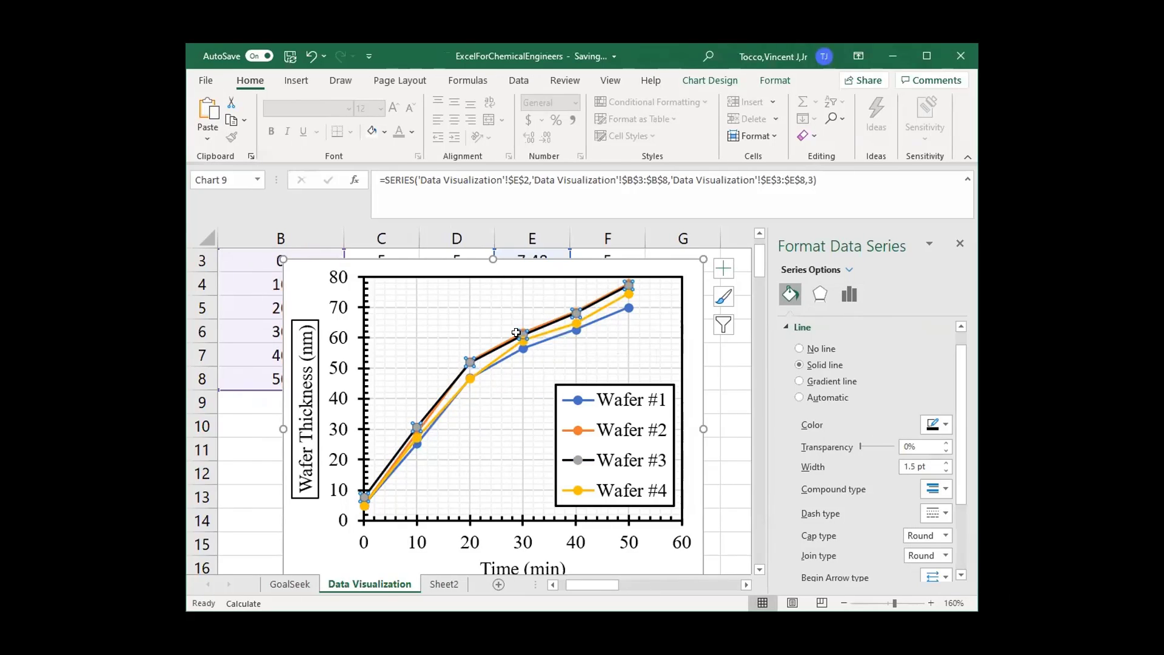
mouse_move(521, 334)
scroll(849, 387, "down", 3)
- Toggle the Wafer #3 line off and back on and try triangle markers
scroll(849, 387, "up", 3)
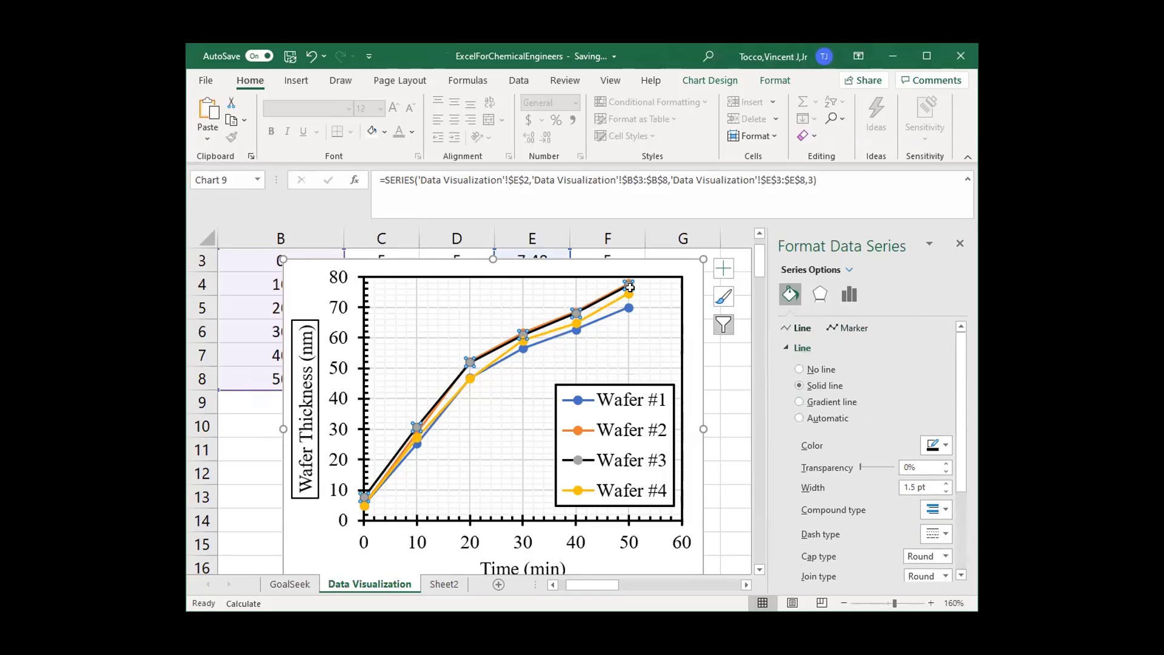
left_click(817, 370)
left_click(825, 386)
left_click(847, 327)
left_click(826, 348)
left_click(799, 400)
left_click(854, 422)
scroll(849, 424, "down", 2)
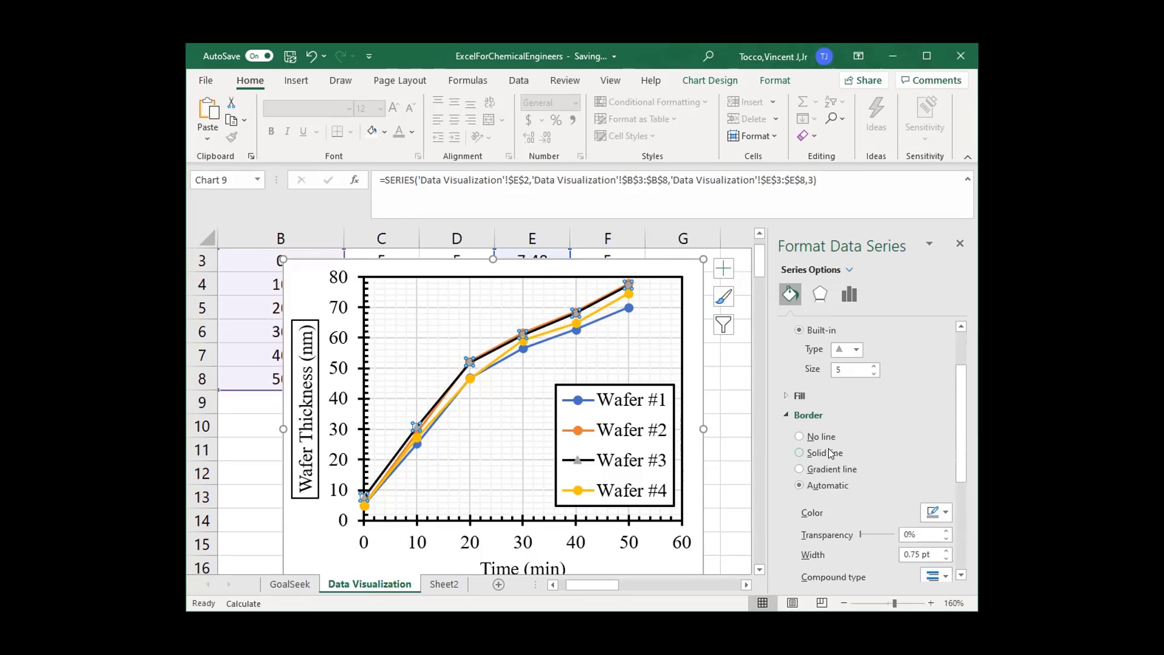
left_click(582, 316)
left_click(582, 314)
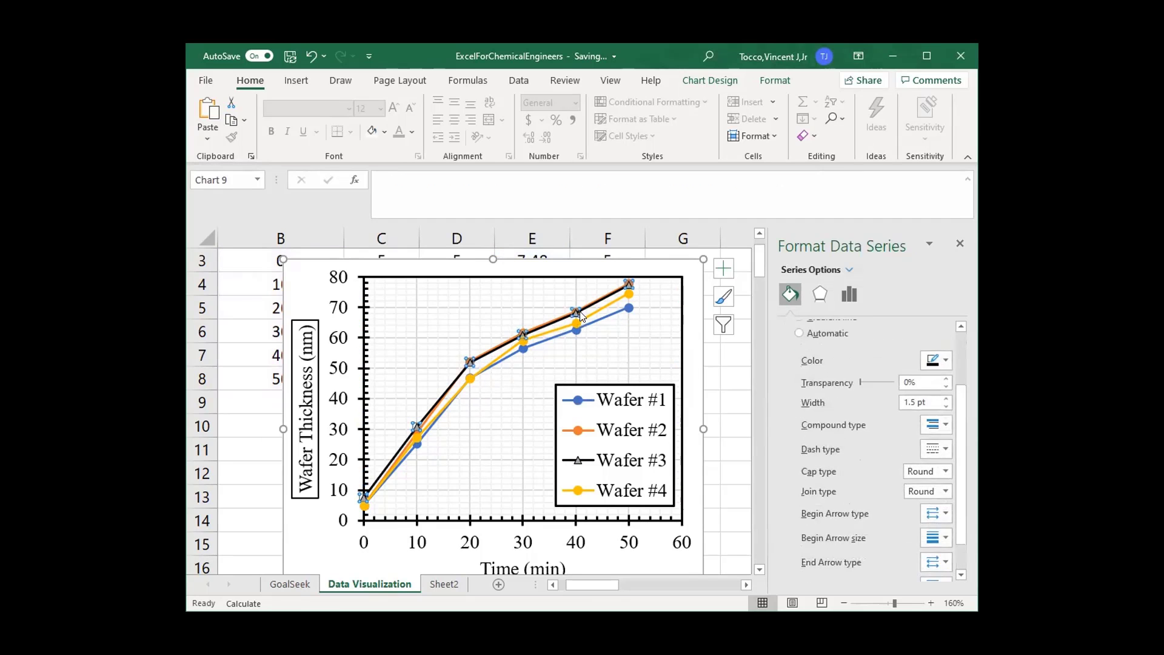
- Make the Wafer #3 line red with solid-filled square markers
left_click(802, 328)
left_click(937, 445)
left_click(921, 580)
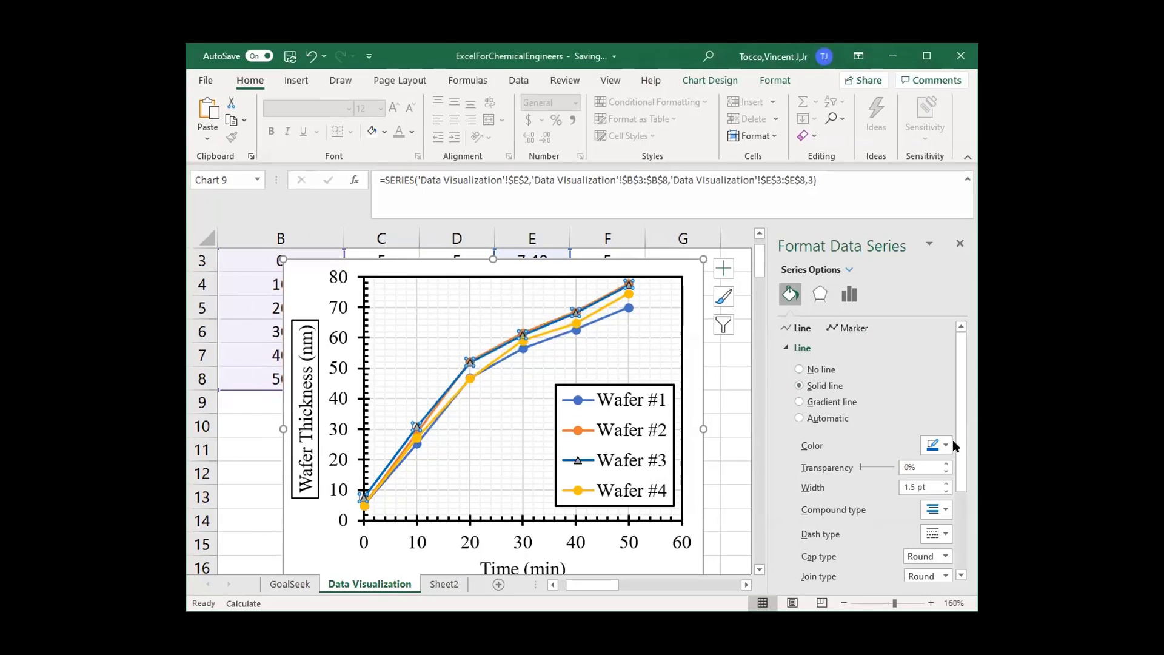
left_click(848, 328)
left_click(826, 348)
left_click(852, 424)
left_click(849, 440)
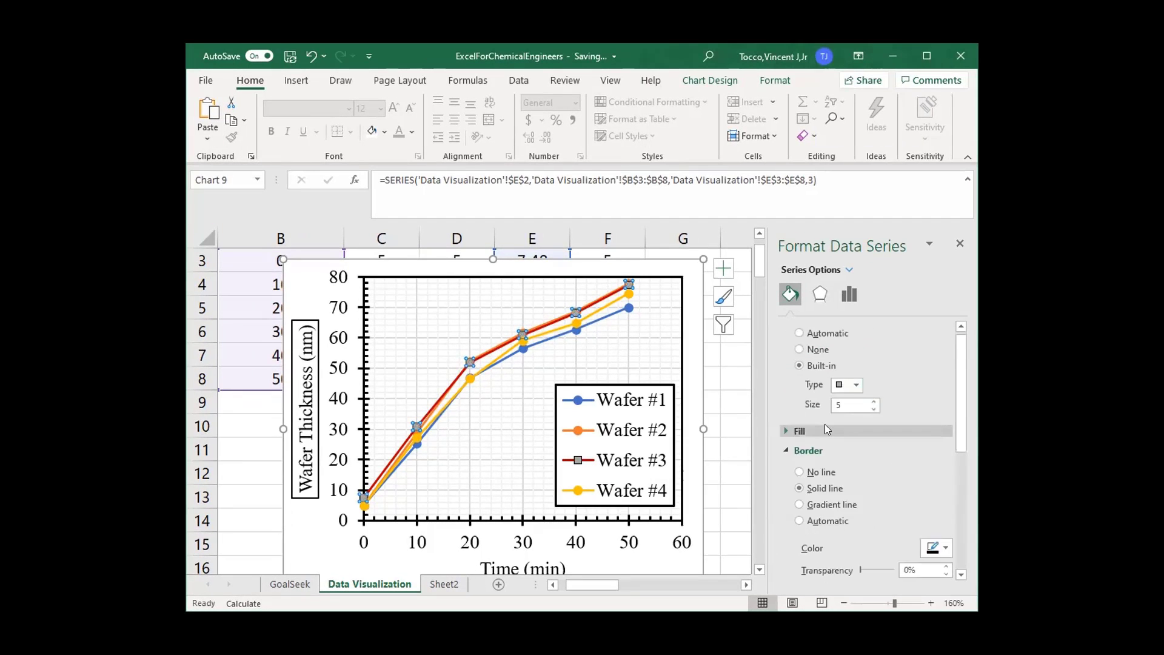
left_click(801, 431)
left_click(836, 435)
- Make the Wafer #4 line solid green
scroll(835, 435, "down", 5)
left_click(541, 386)
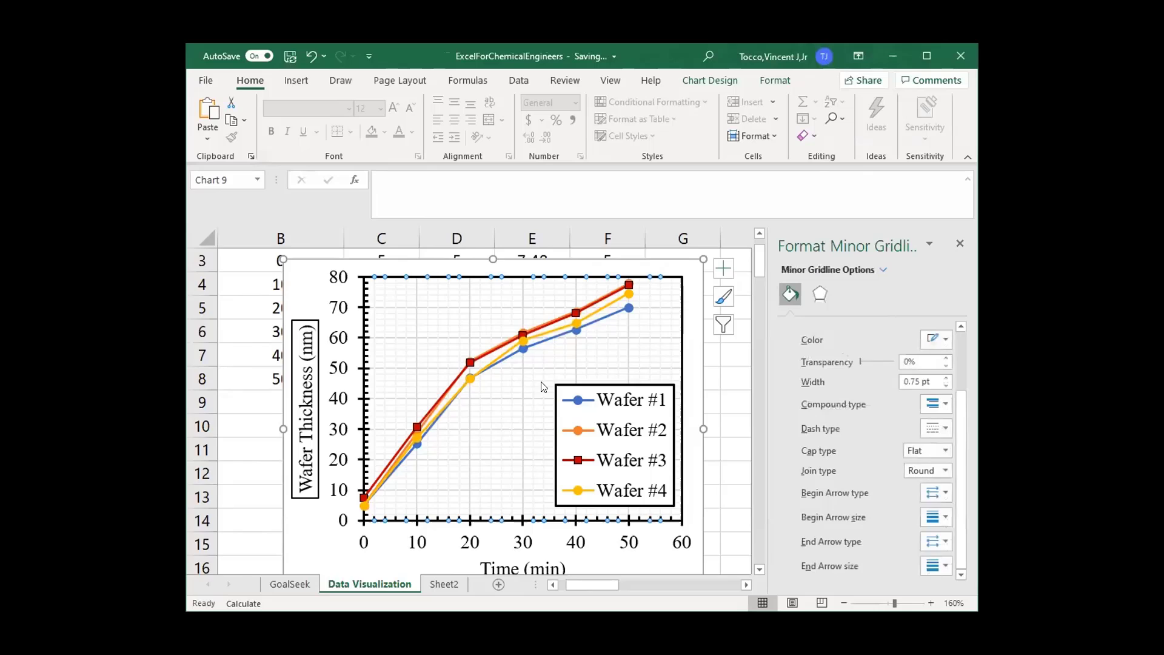
scroll(541, 385, "up", 3)
left_click(550, 392)
scroll(581, 420, "down", 3)
left_click(608, 315)
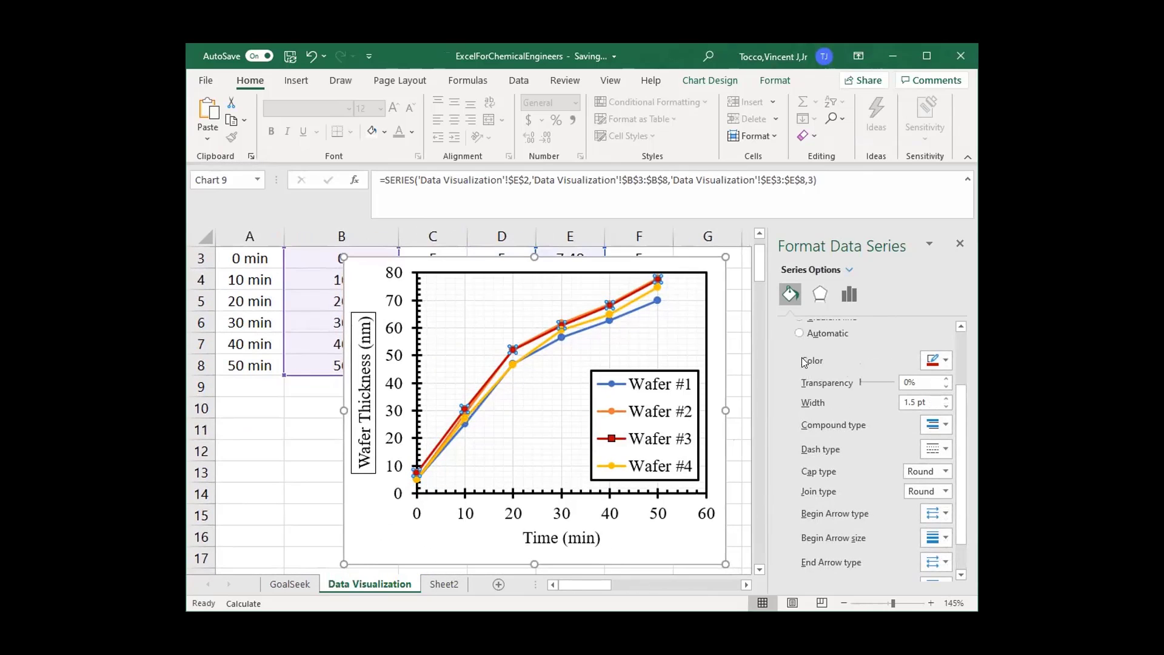
left_click(937, 443)
left_click(998, 528)
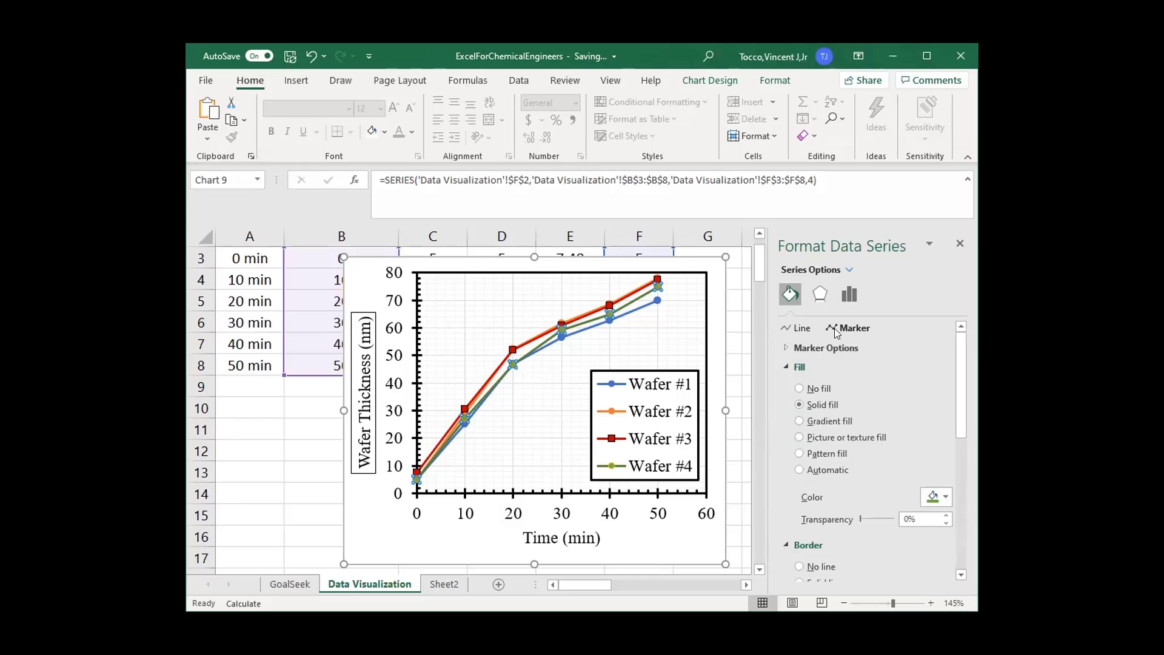
- Give the Wafer #4 series diamond markers
left_click(826, 348)
left_click(850, 422)
left_click(846, 447)
scroll(861, 461, "down", 6)
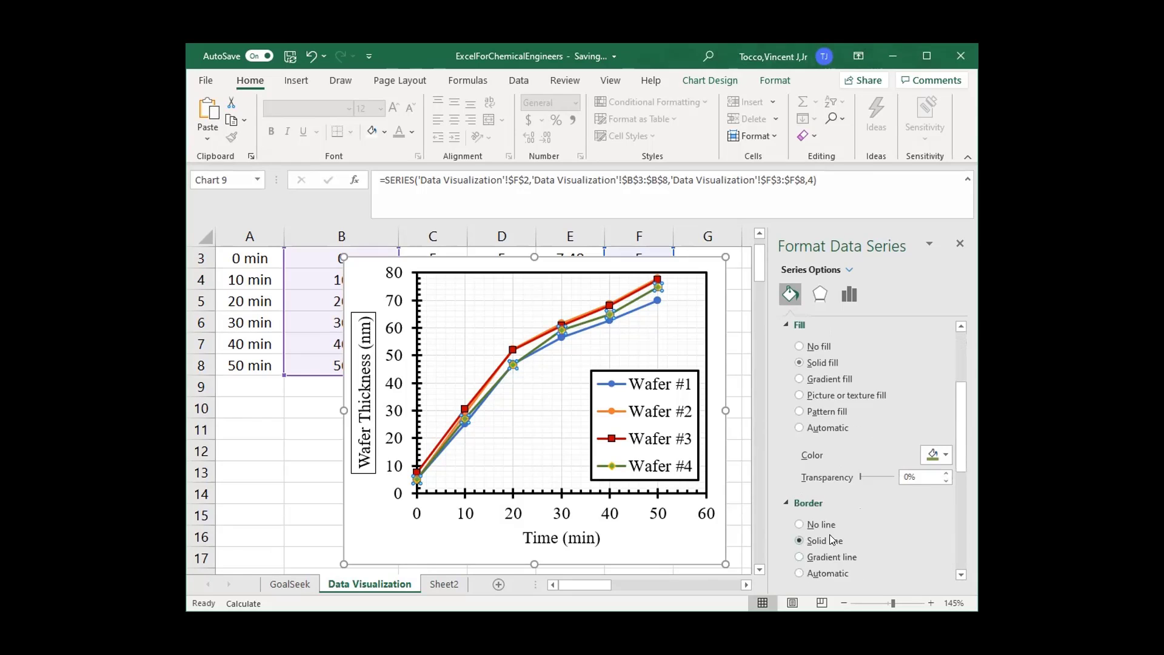
- Make the Wafer #1 line orange
left_click(562, 337)
scroll(868, 364, "up", 6)
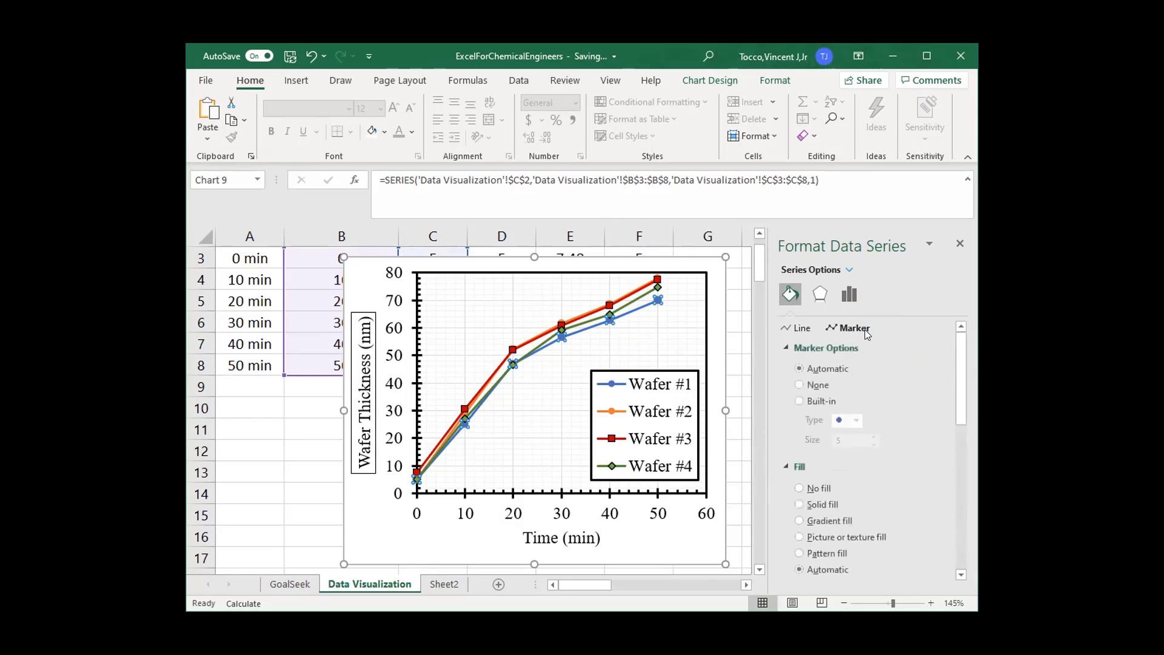
left_click(800, 328)
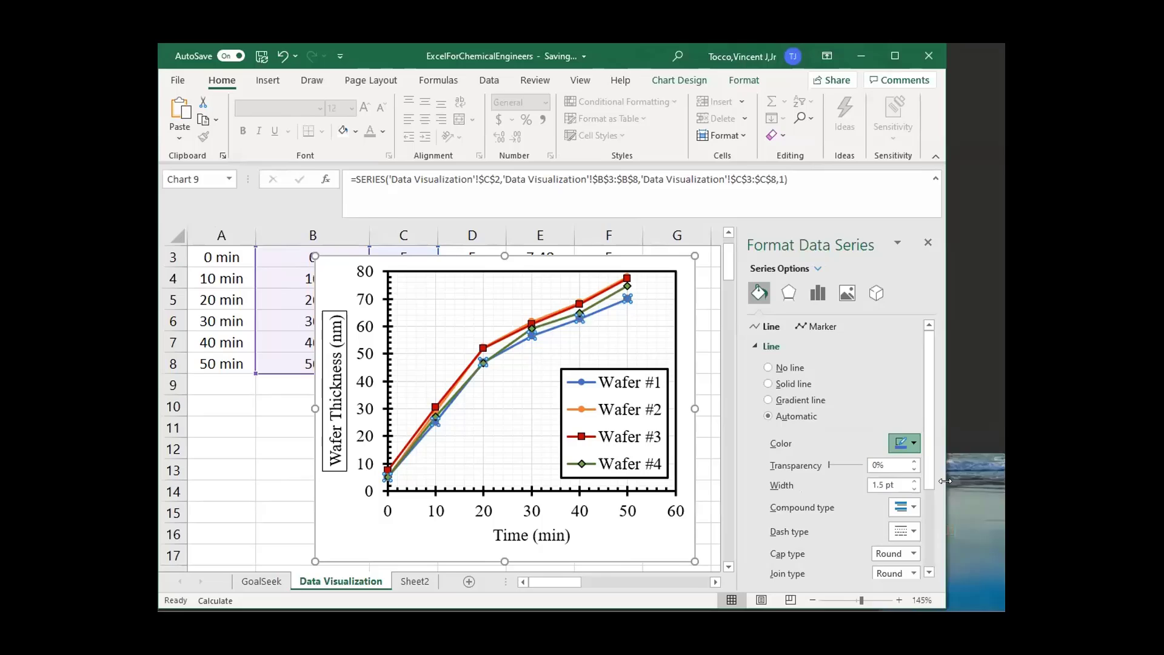
left_click(816, 326)
left_click(803, 413)
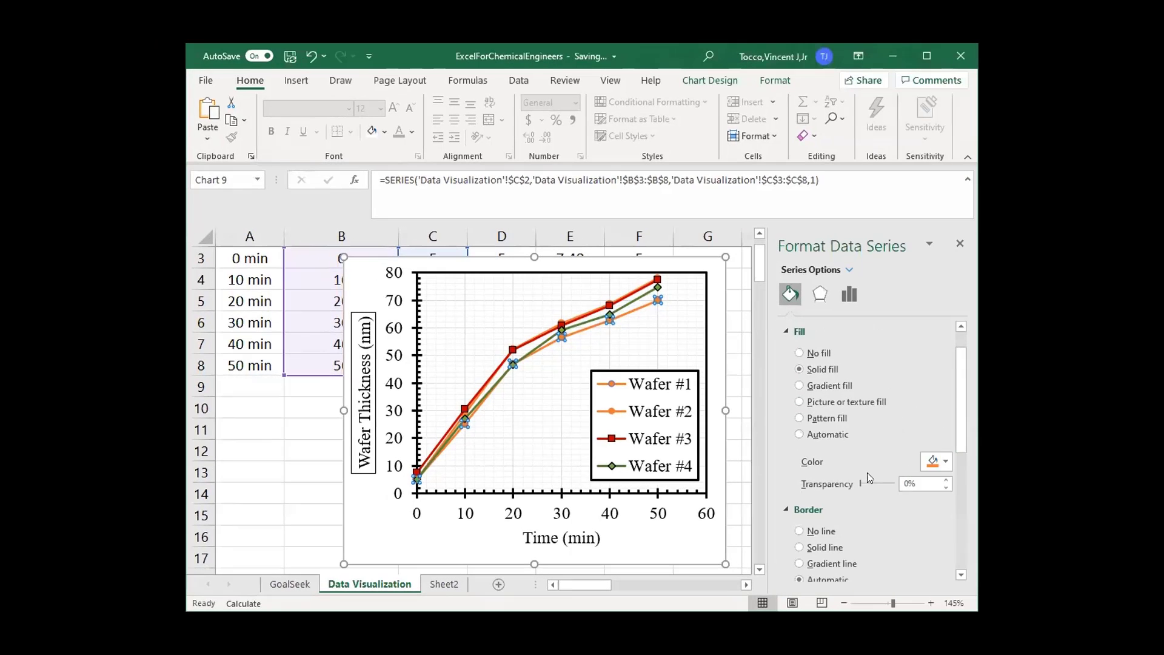
scroll(947, 502, "down", 2)
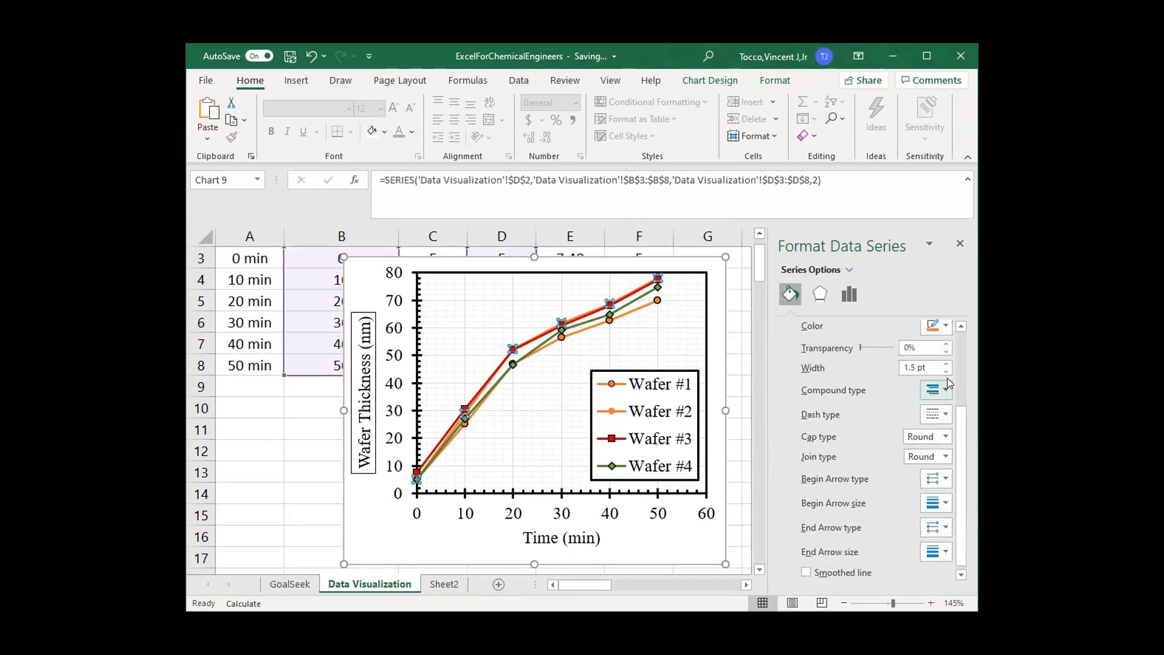
- Make the Wafer #2 line black and give Wafer #1 triangle markers
left_click(855, 327)
left_click(937, 497)
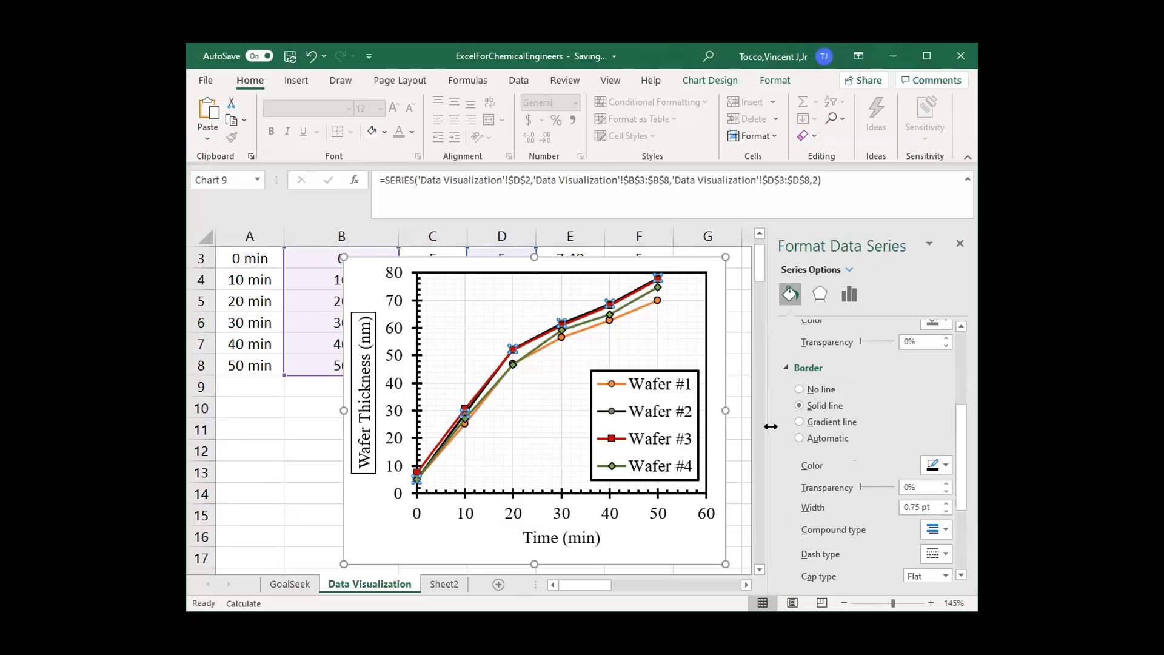
left_click(681, 537)
left_click(609, 383)
left_click(609, 383)
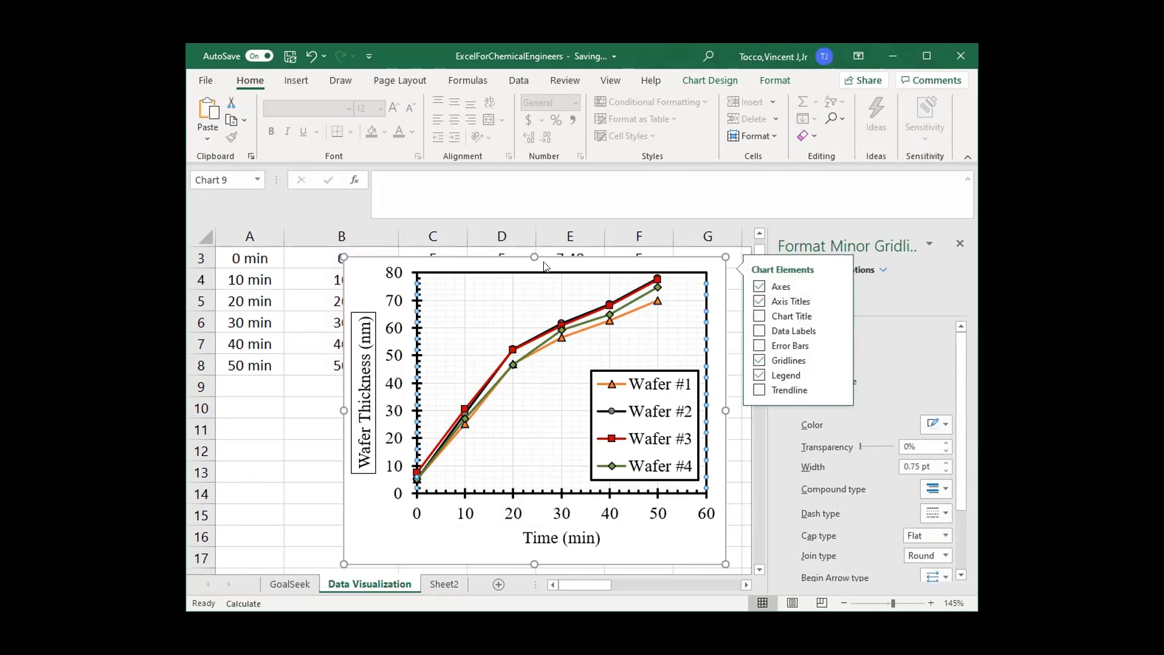
left_click(312, 408)
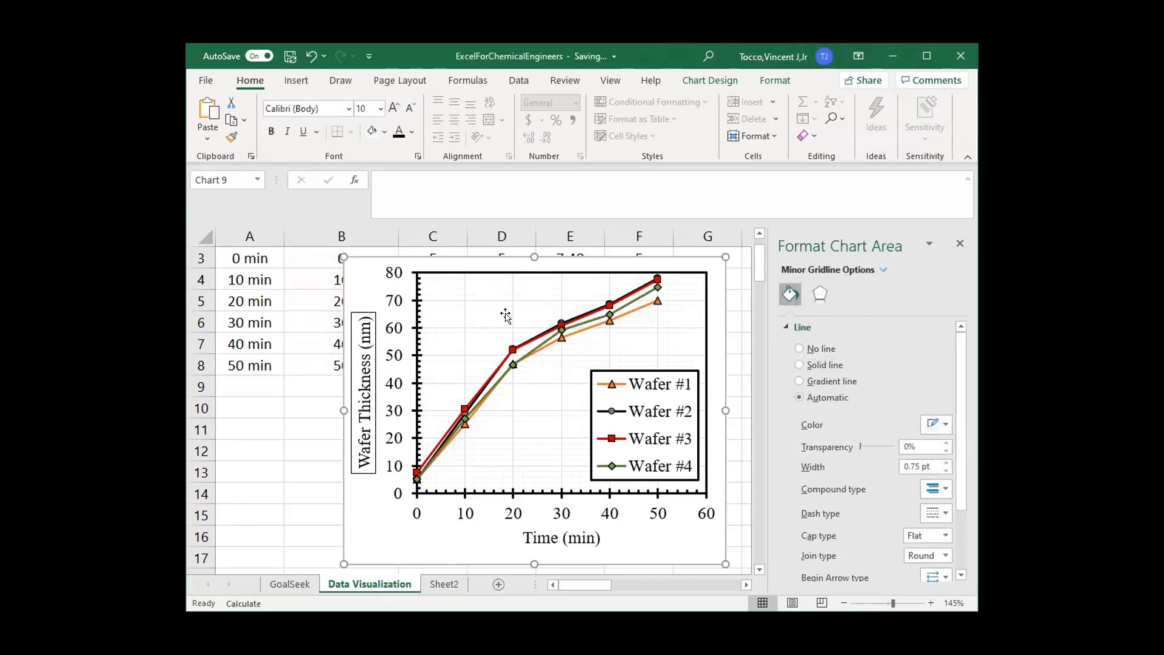
- Delete the chart's major gridlines
left_click(515, 296)
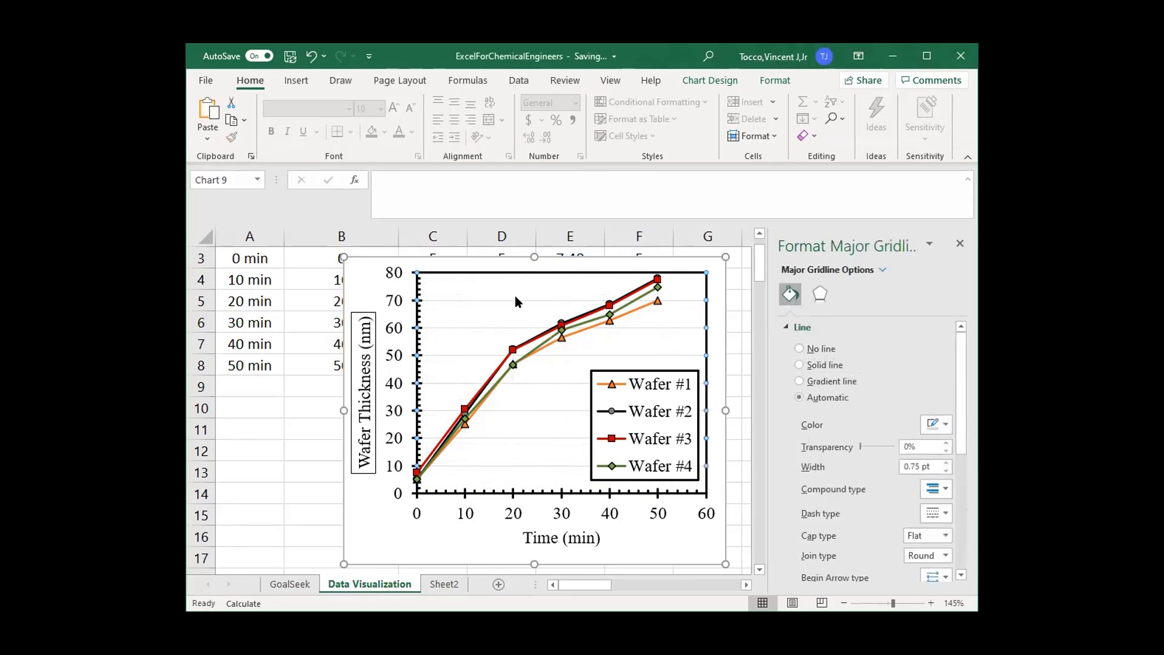
key("Delete")
left_click(313, 493)
left_click(363, 318)
left_click(358, 278)
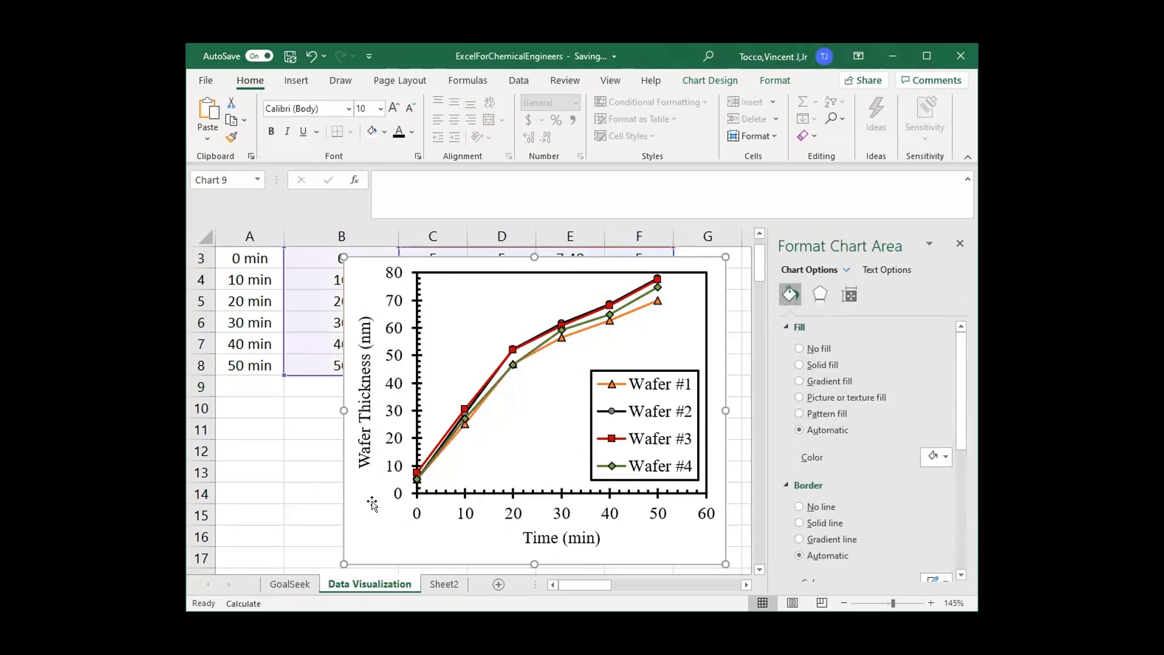
left_click(312, 429)
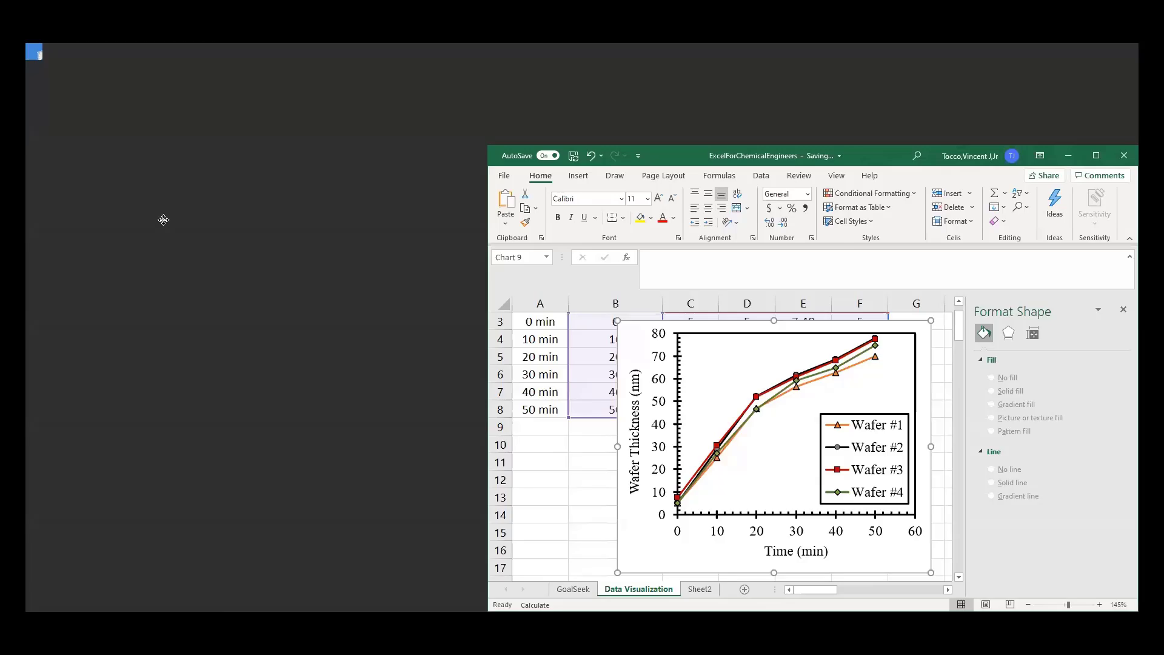